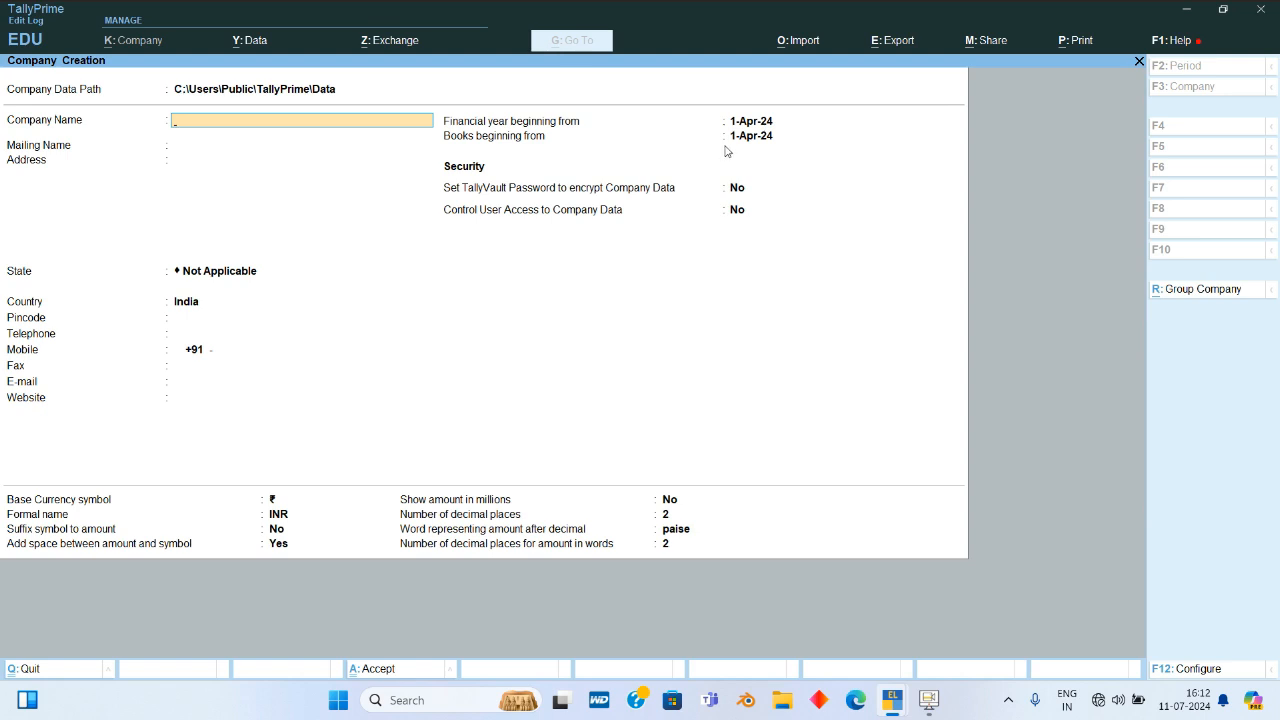
Review the company creation configuration options for contact details, TallyVault password, user access control and base currency details
{"action": "left_click", "coordinate": [1205, 670]}
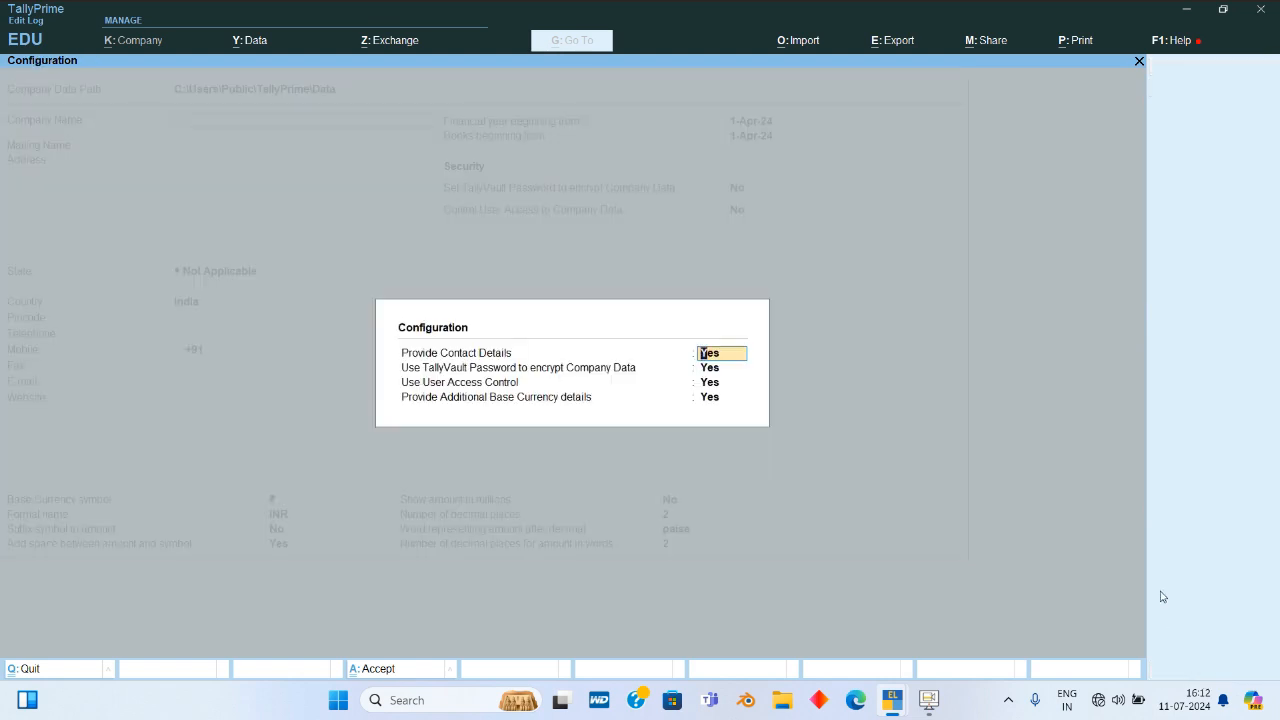
{"action": "key", "text": "Return"}
{"action": "key", "text": "Return"}
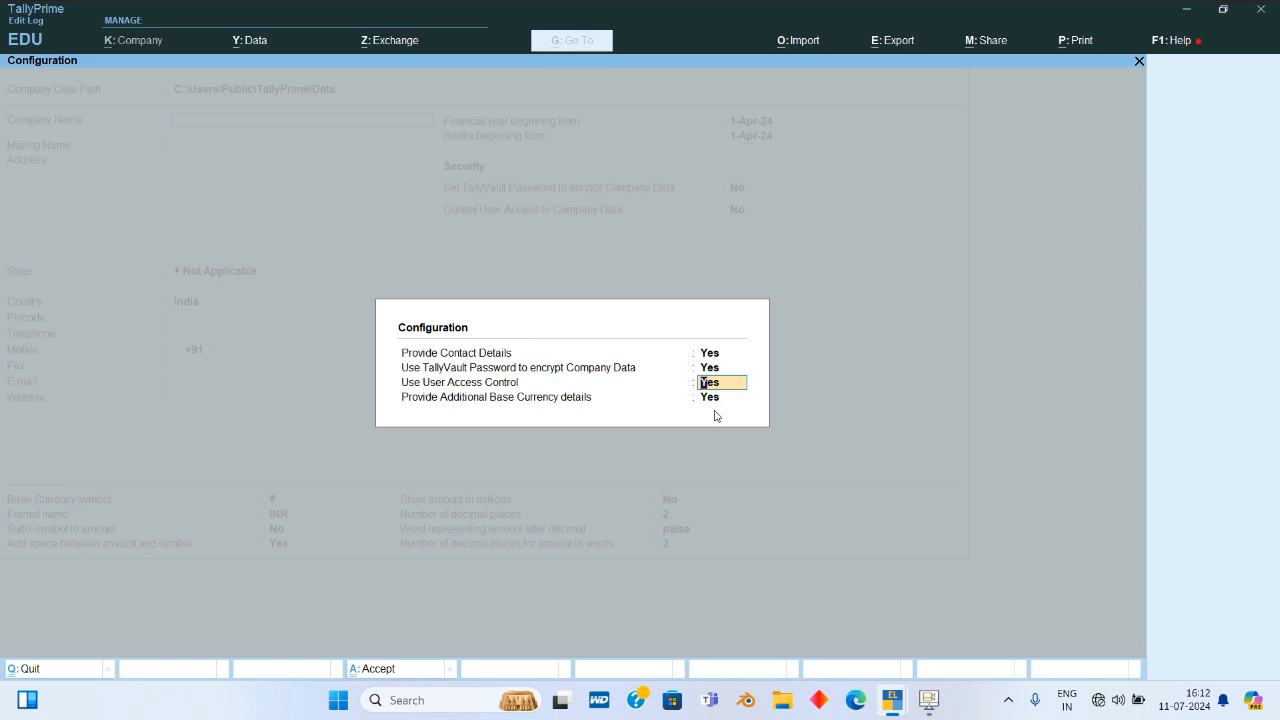
{"action": "key", "text": "Escape"}
{"action": "key", "text": "Escape"}
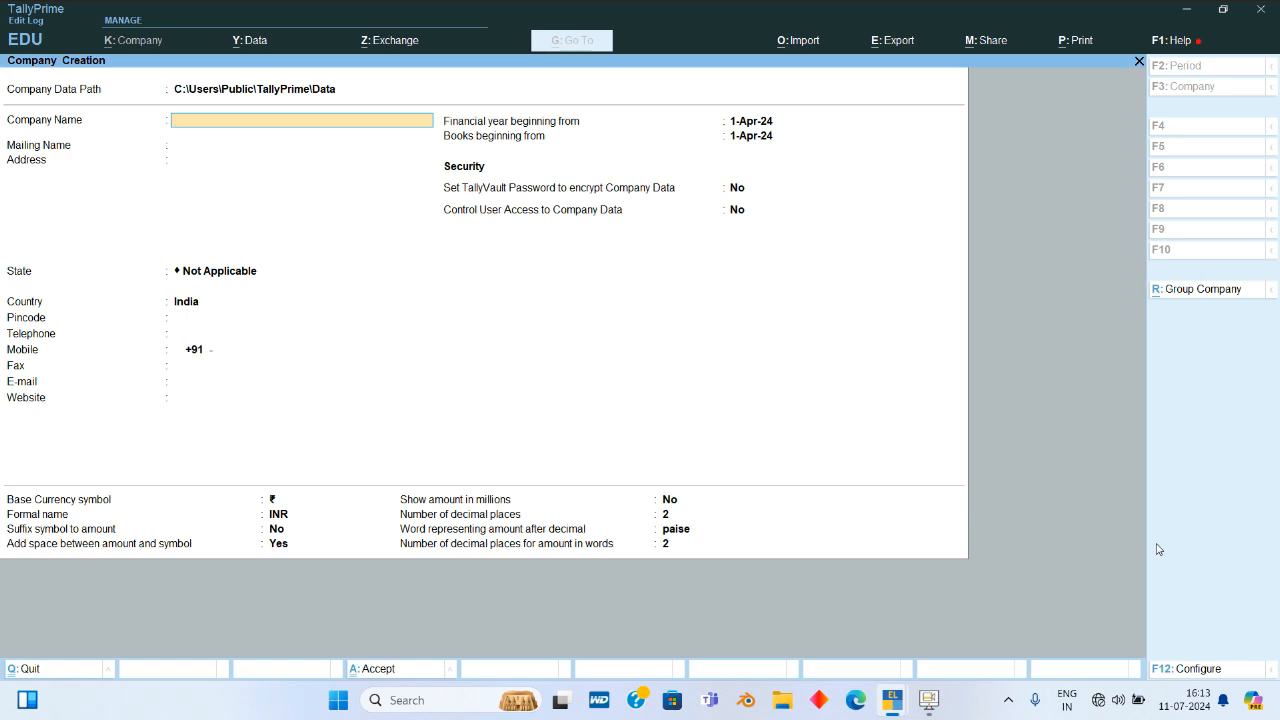
{"action": "left_click", "coordinate": [1195, 668]}
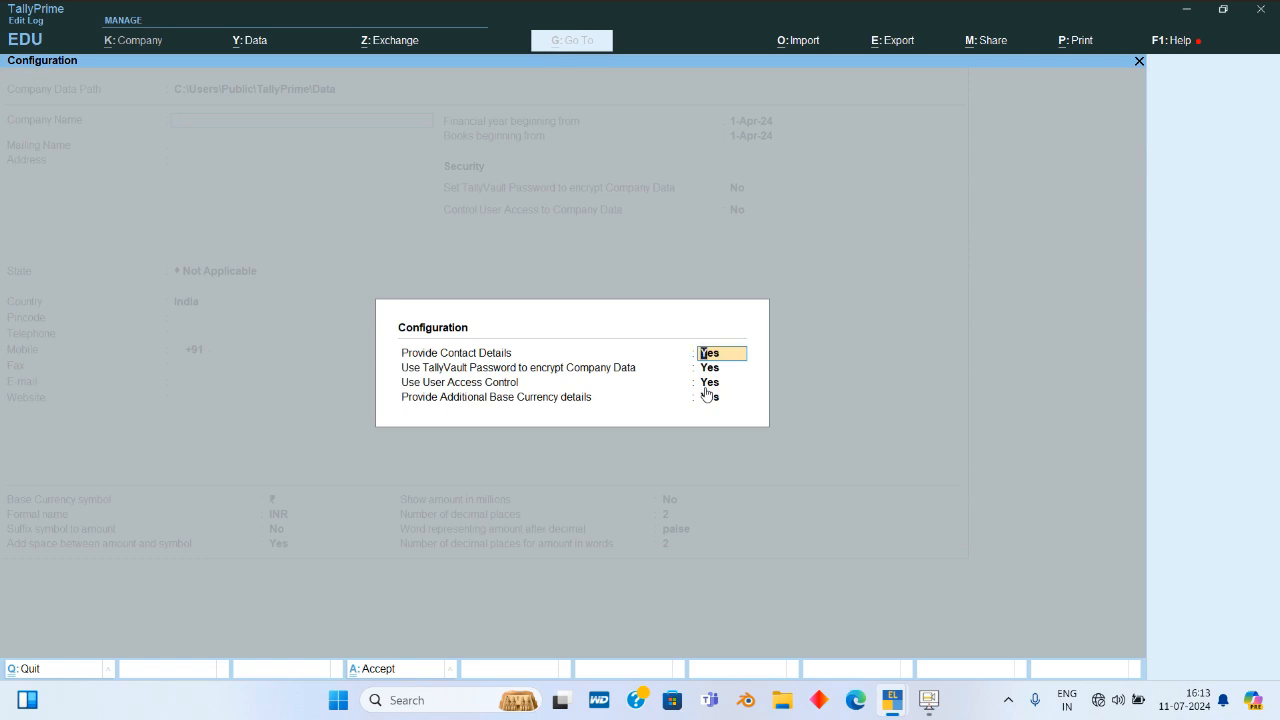
{"action": "key", "text": "Escape"}
{"action": "key", "text": "Escape"}
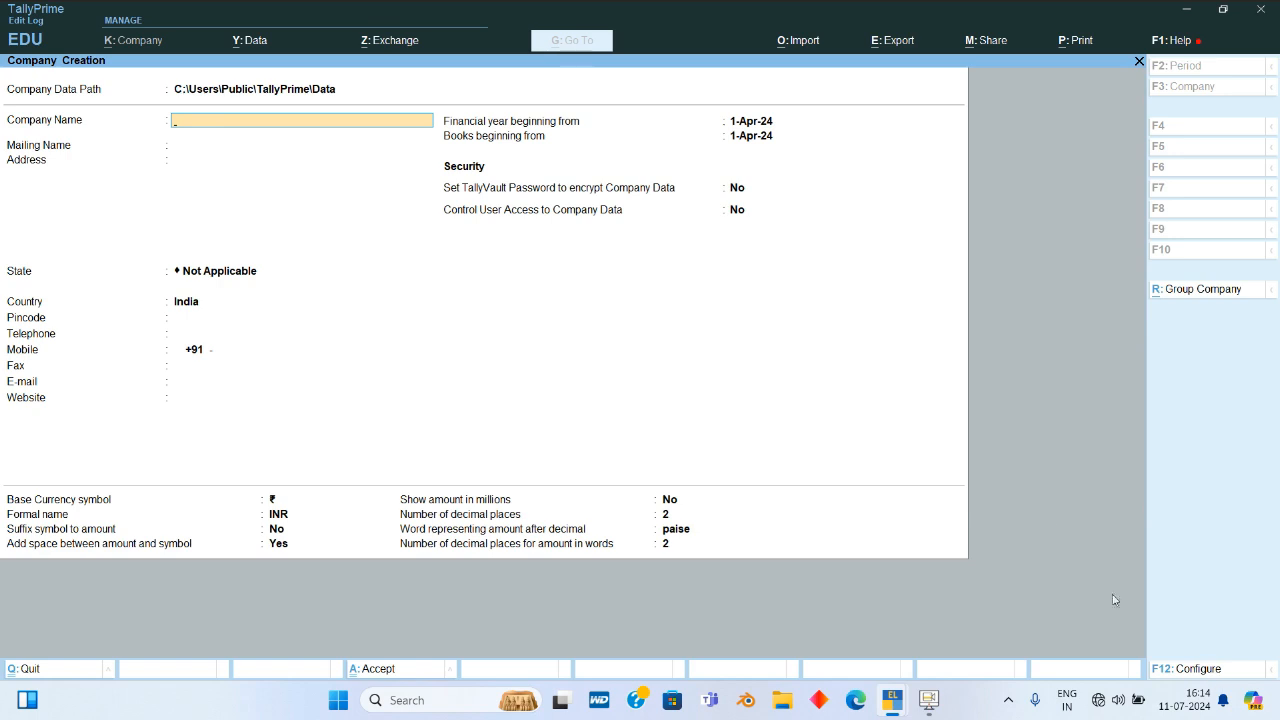
Enter Jay as the new company's name and mailing name, keeping the default contact details and 1-Apr-24 start dates
{"action": "key", "text": "Return"}
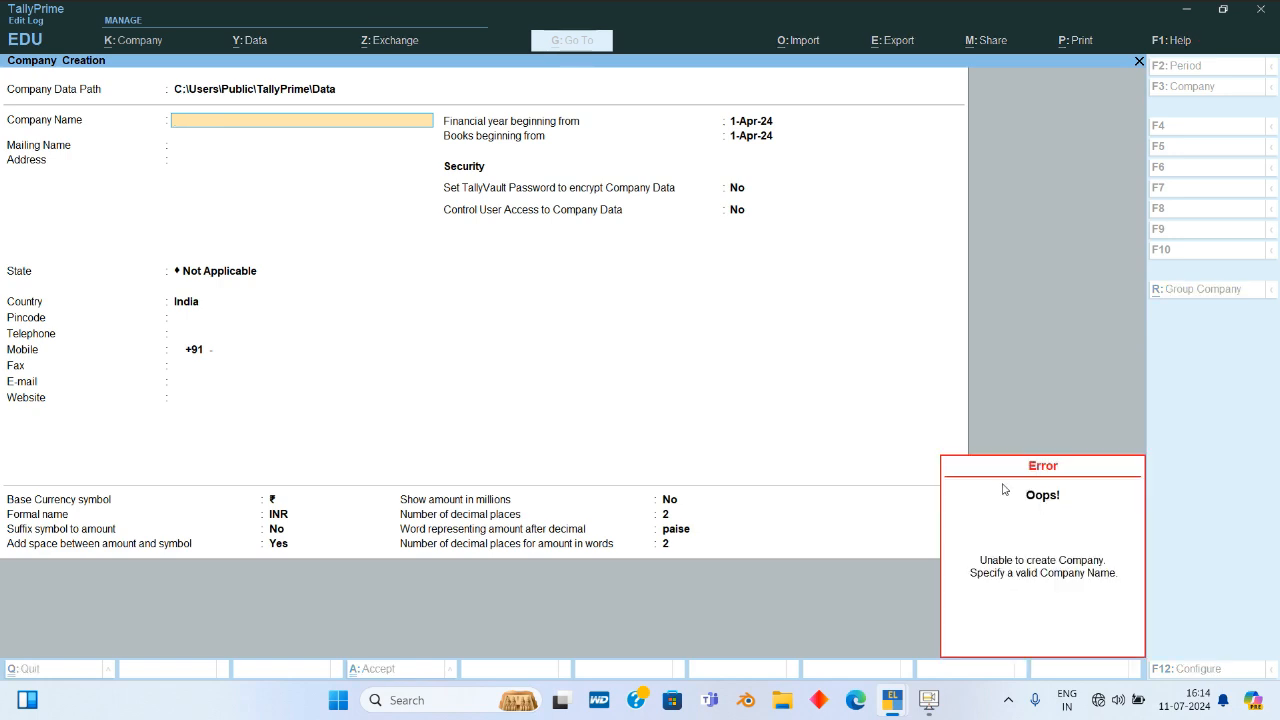
{"action": "type", "text": "Jay"}
{"action": "key", "text": "Return"}
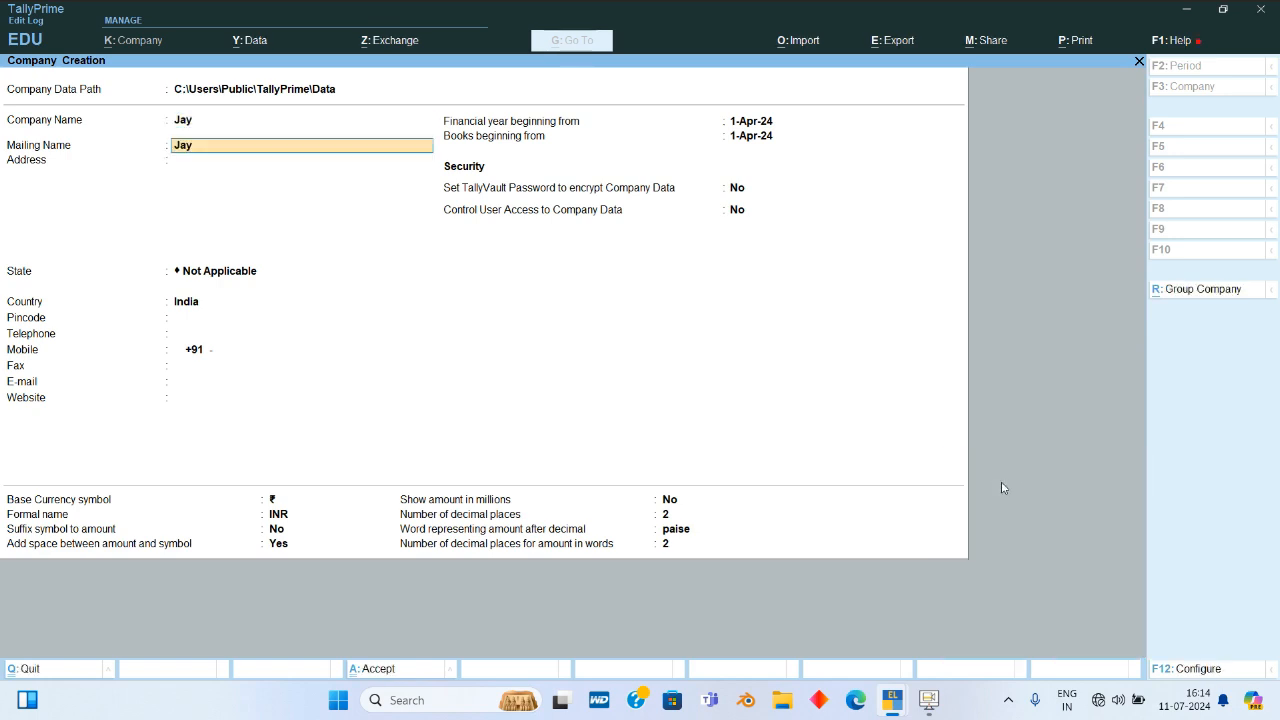
{"action": "key", "text": "Return"}
{"action": "key", "text": "Return"}
{"action": "key", "text": "Return"}
{"action": "key", "text": "Return"}
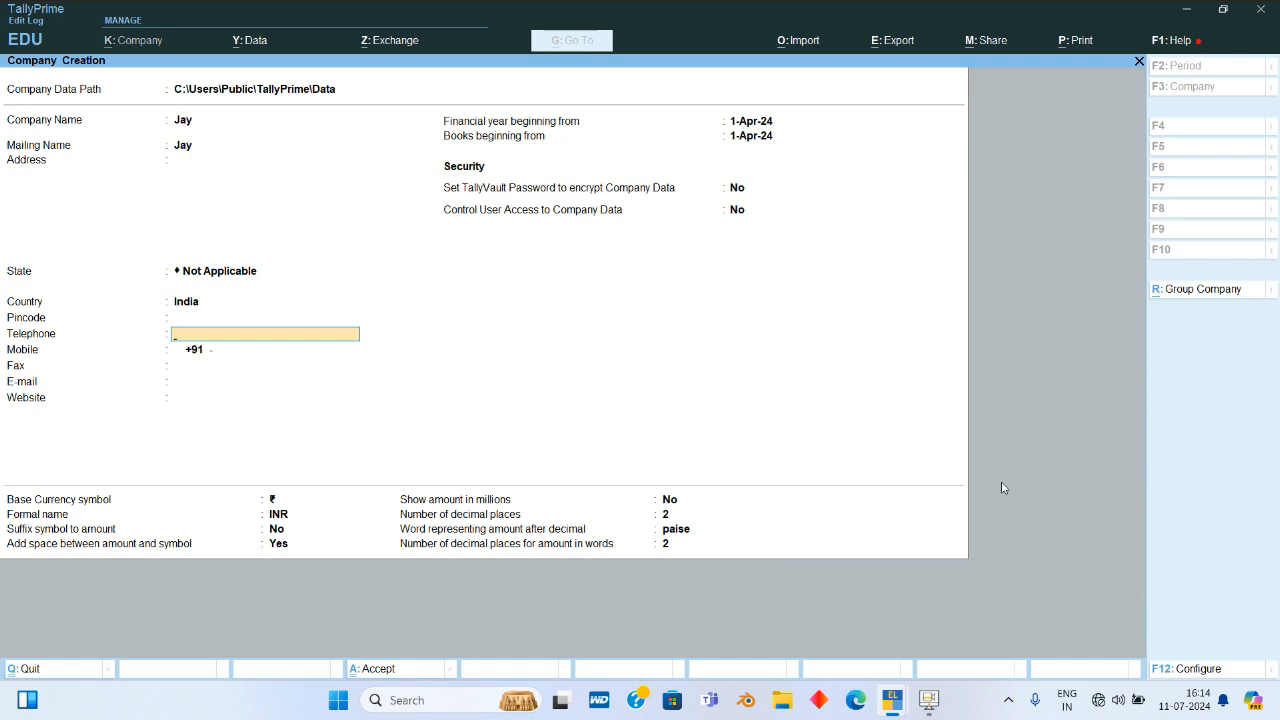
{"action": "key", "text": "Return"}
{"action": "key", "text": "Return"}
{"action": "key", "text": "Return"}
{"action": "key", "text": "Return"}
{"action": "key", "text": "Return"}
{"action": "key", "text": "Return"}
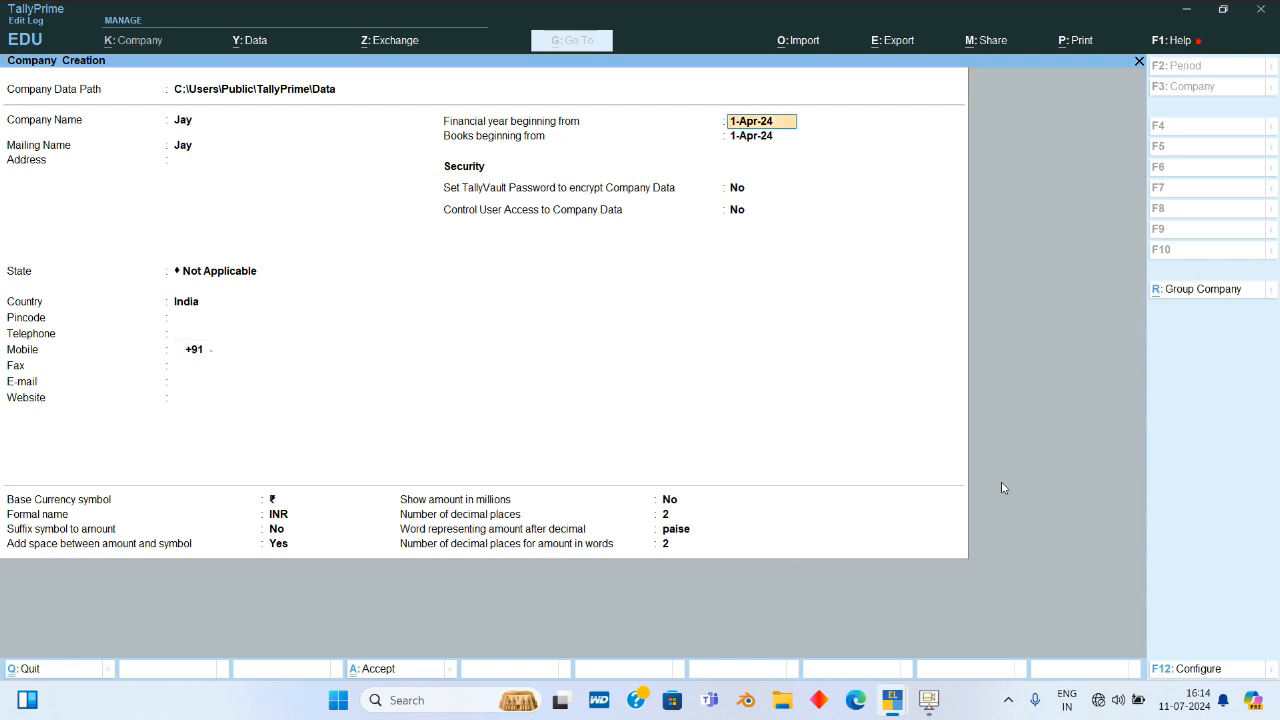
{"action": "key", "text": "Return"}
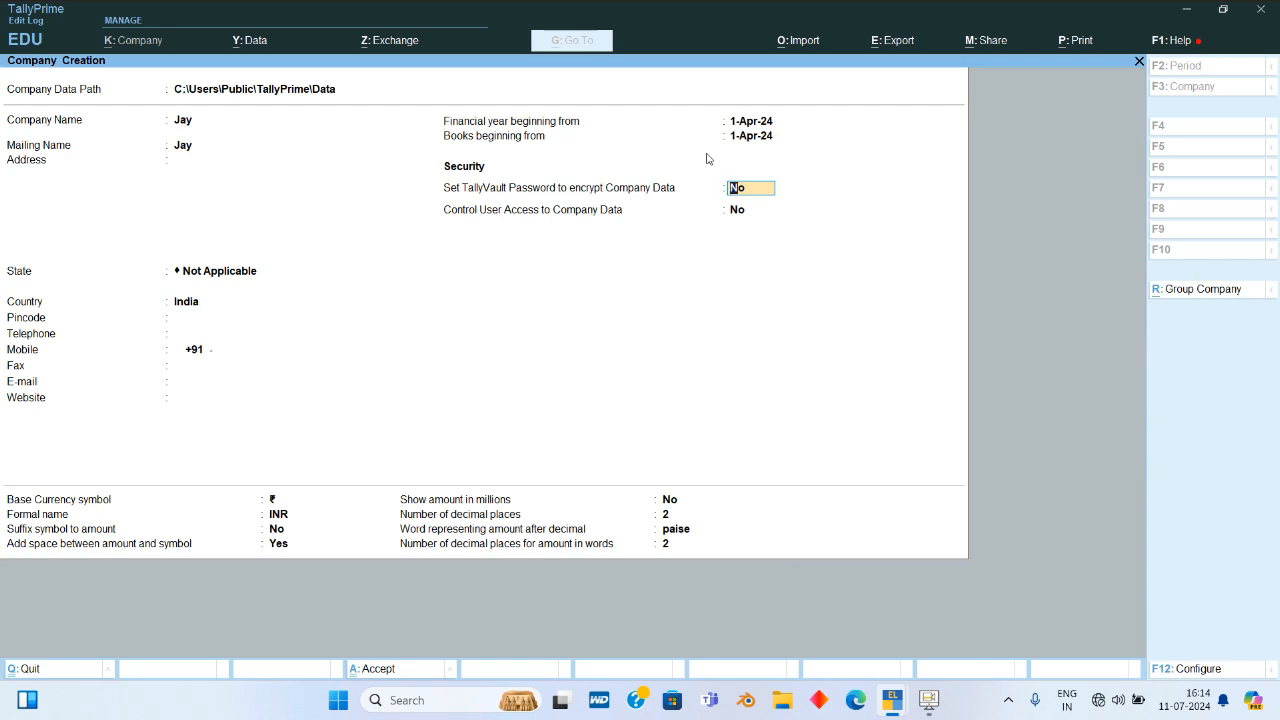
Enable TallyVault encryption for the company data, and enter and confirm the TallyVault password
{"action": "type", "text": "y"}
{"action": "key", "text": "Return"}
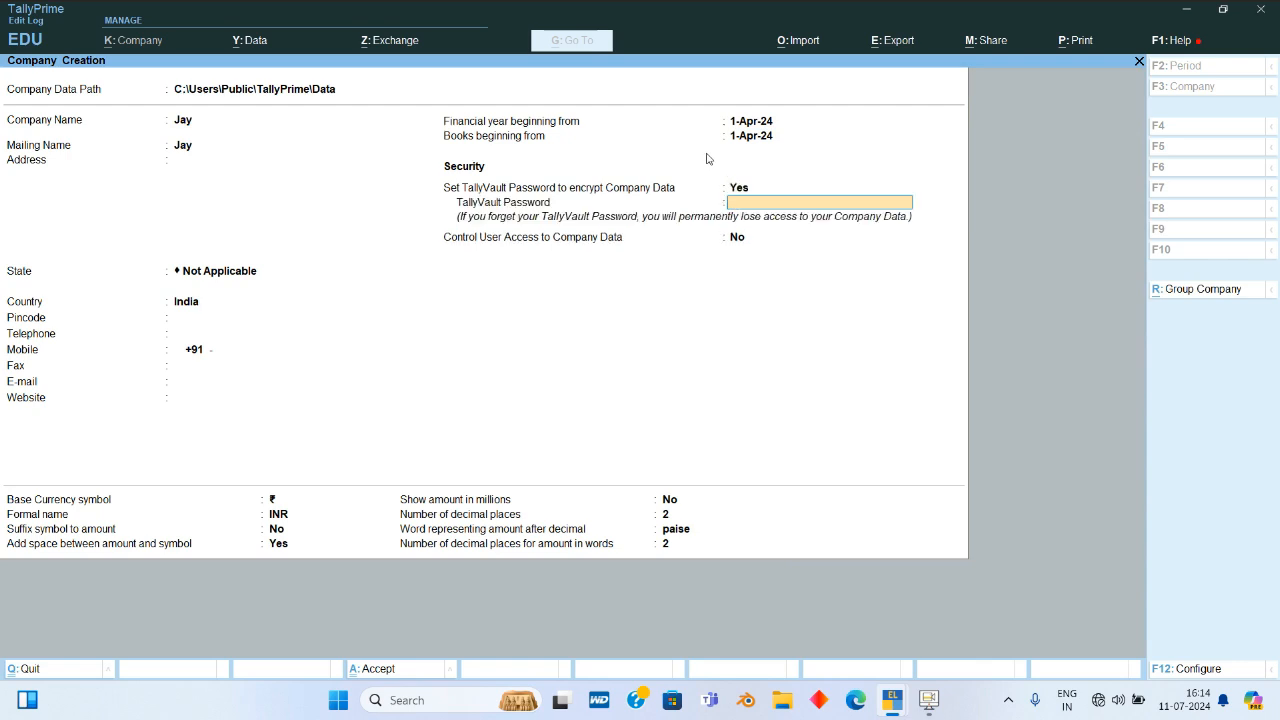
{"action": "type", "text": "*"}
{"action": "key", "text": "Return"}
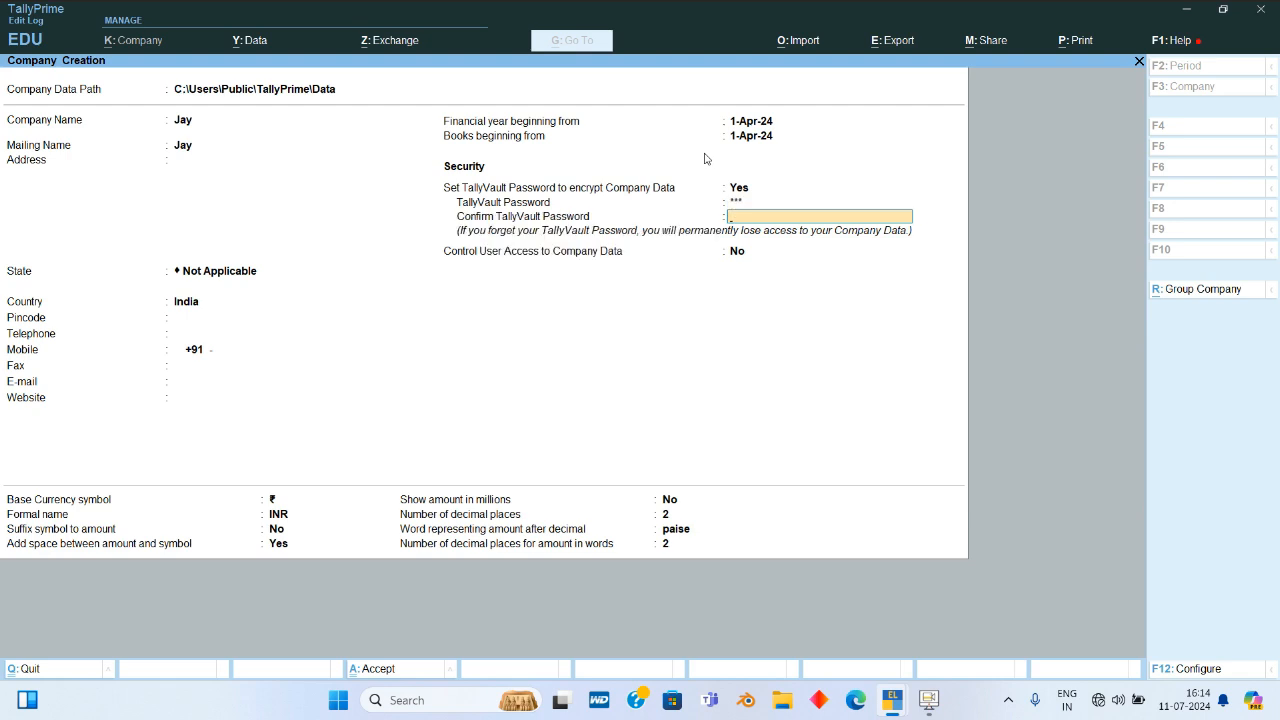
{"action": "type", "text": "*"}
{"action": "key", "text": "Return"}
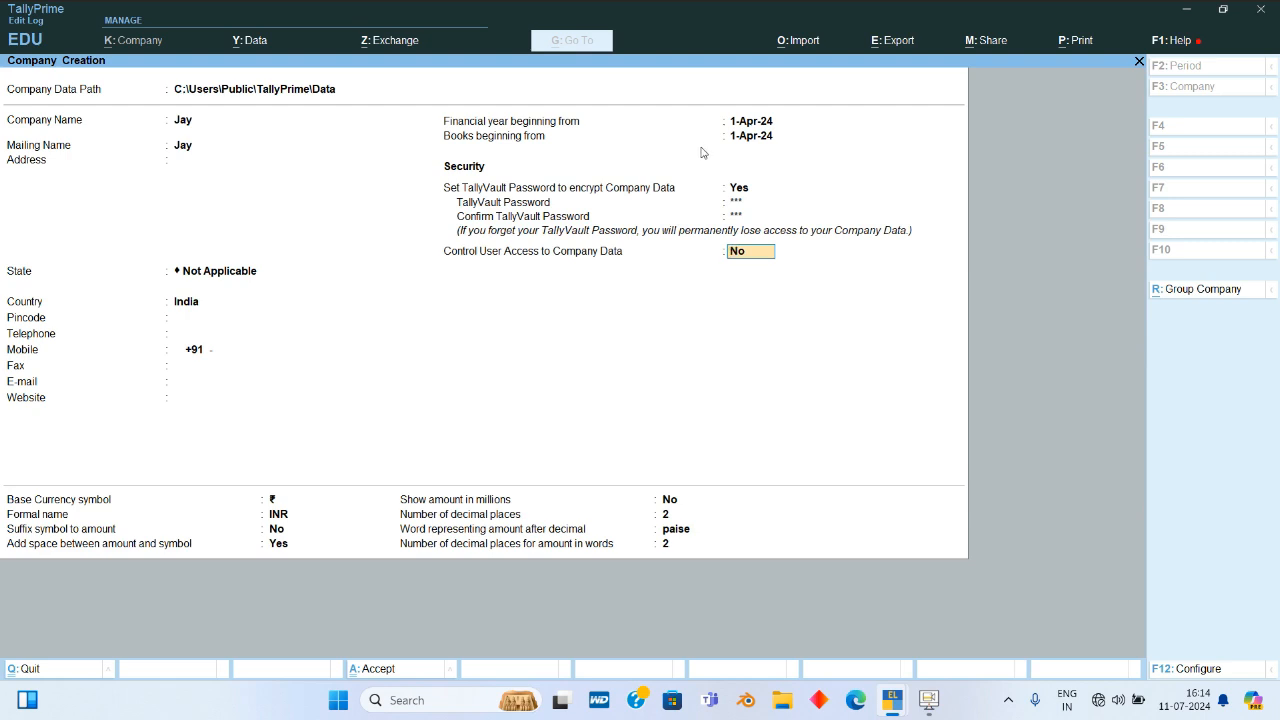
Enable user access control for the company data, and enter the administrator's username and password with its confirmation
{"action": "type", "text": "y"}
{"action": "key", "text": "Return"}
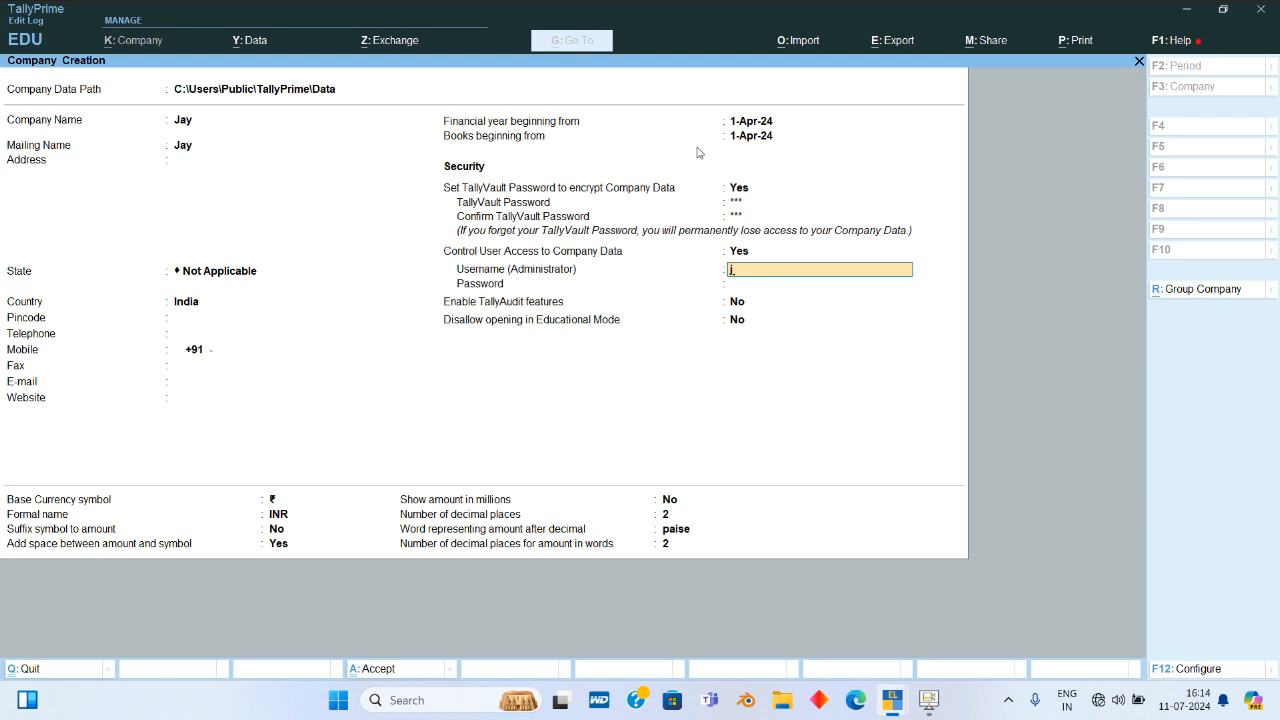
{"action": "type", "text": "jay"}
{"action": "key", "text": "Return"}
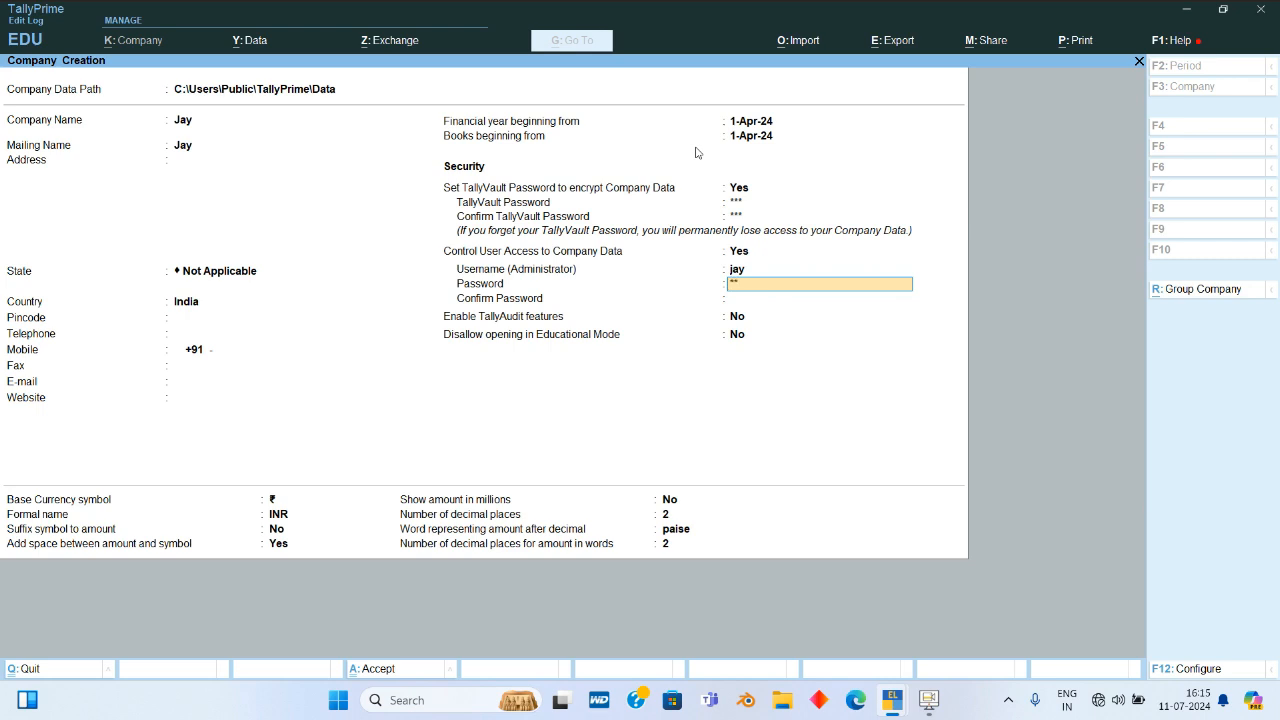
{"action": "key", "text": "Return"}
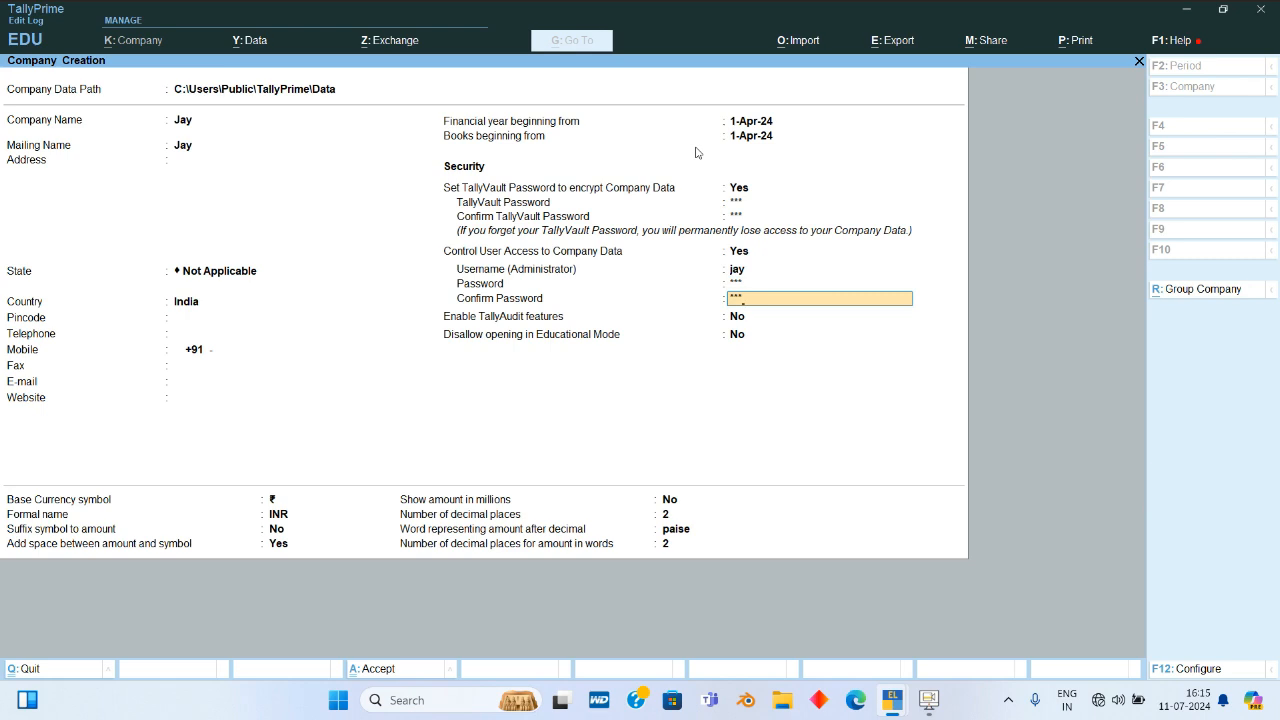
{"action": "key", "text": "Return"}
{"action": "key", "text": "Return"}
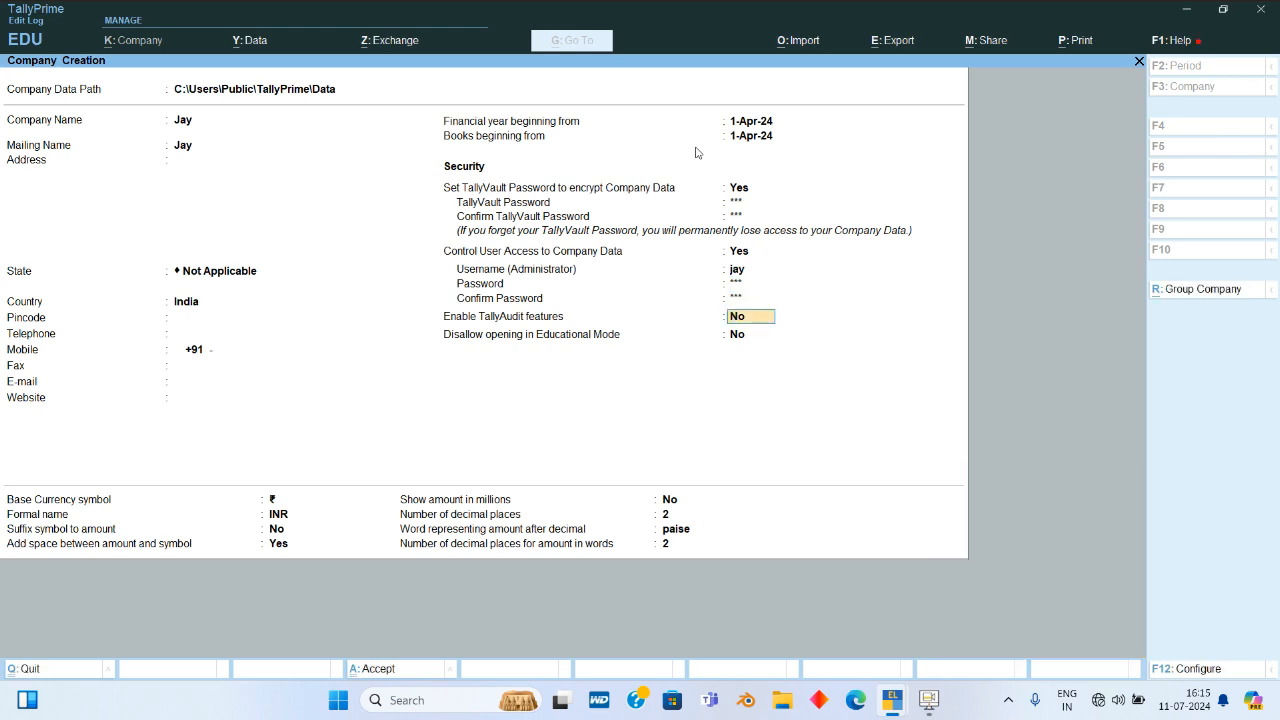
Set the TallyAudit features to Yes and abandon the company creation without saving
{"action": "type", "text": "y"}
{"action": "key", "text": "Return"}
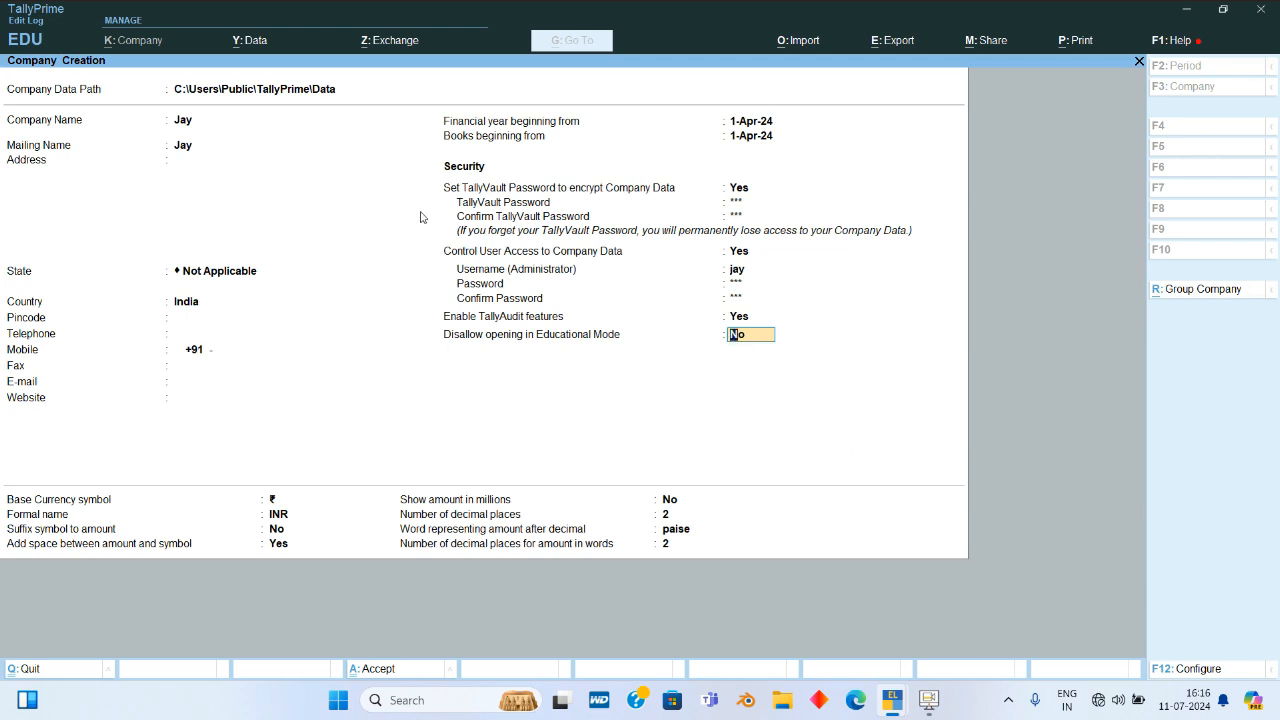
{"action": "key", "text": "Escape"}
{"action": "key", "text": "Escape"}
{"action": "key", "text": "y"}
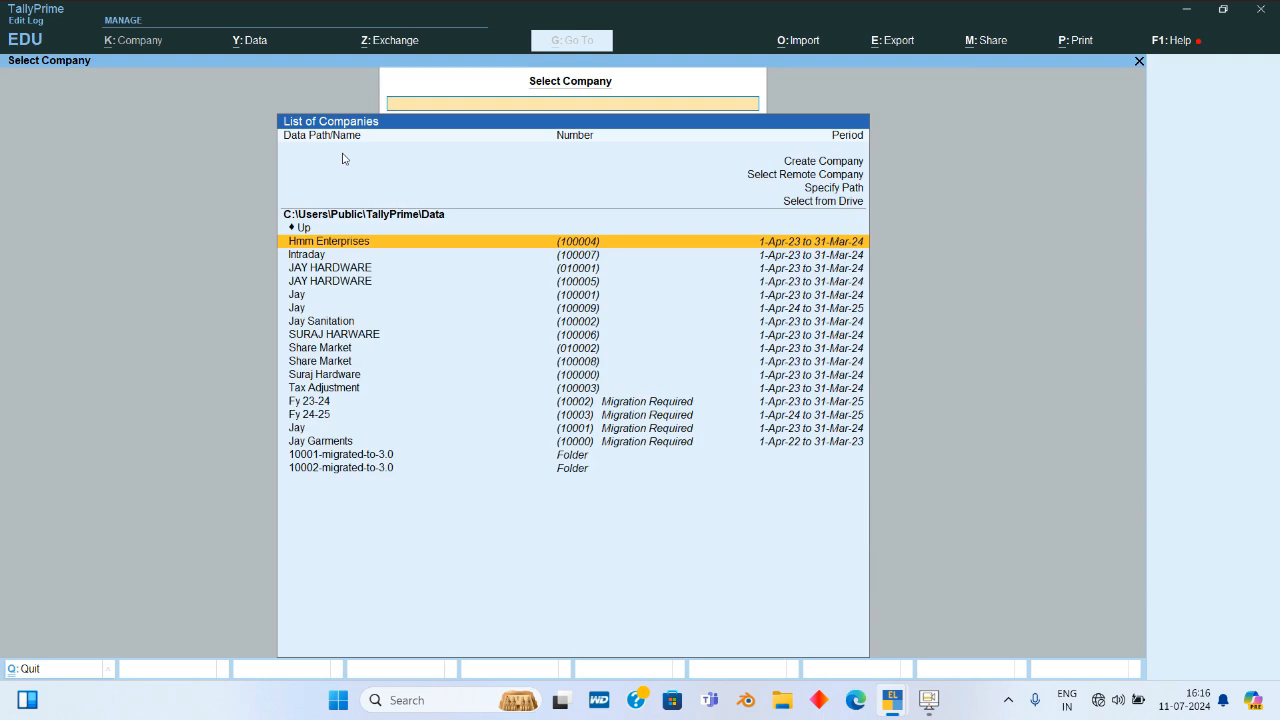
Load the Intraday company from the list of companies
{"action": "key", "text": "Return"}
{"action": "key", "text": "Escape"}
{"action": "key", "text": "Down"}
{"action": "key", "text": "Return"}
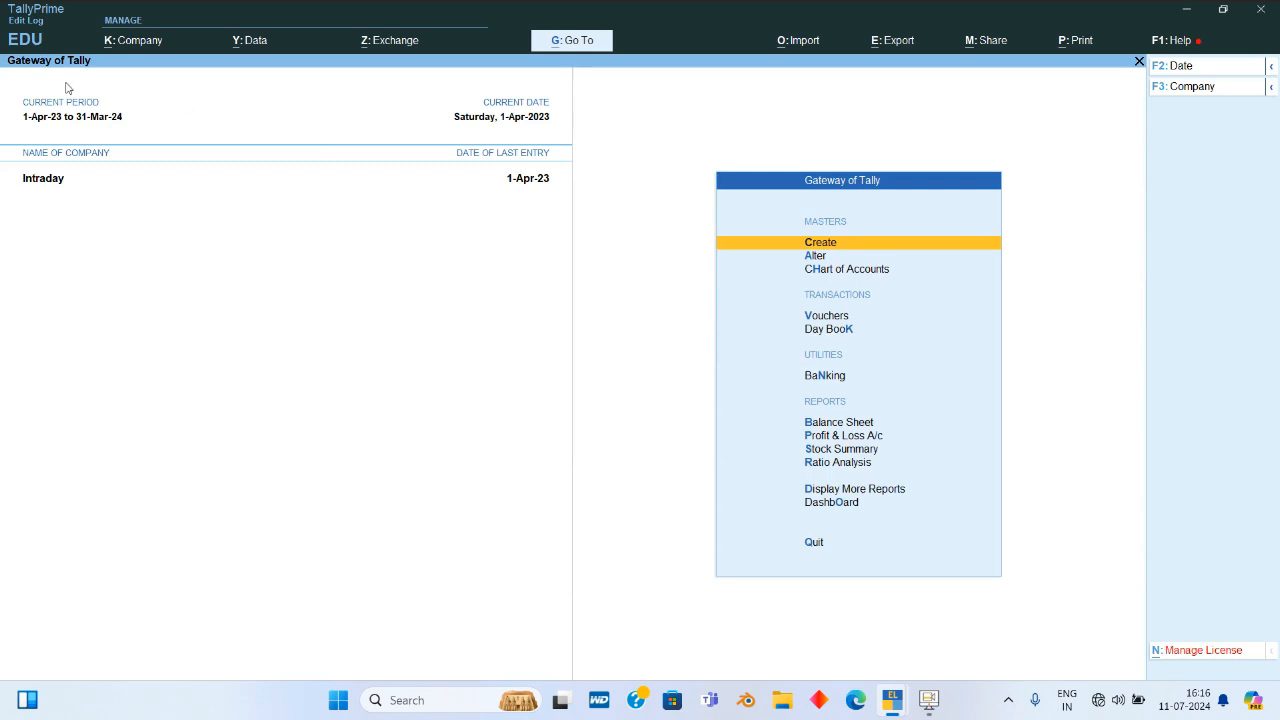
Examine the Intraday company's alteration form, including its security settings and configuration options, and close it without changes
{"action": "left_click", "coordinate": [140, 47]}
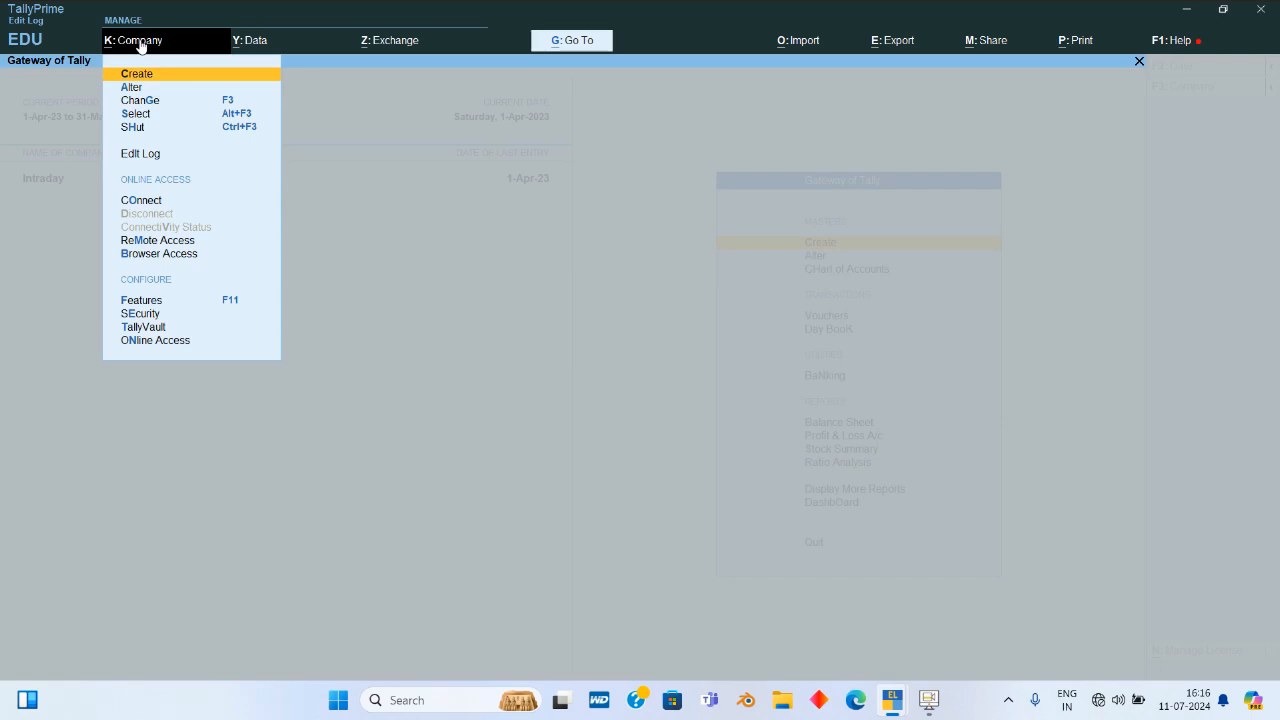
{"action": "key", "text": "Down"}
{"action": "key", "text": "Return"}
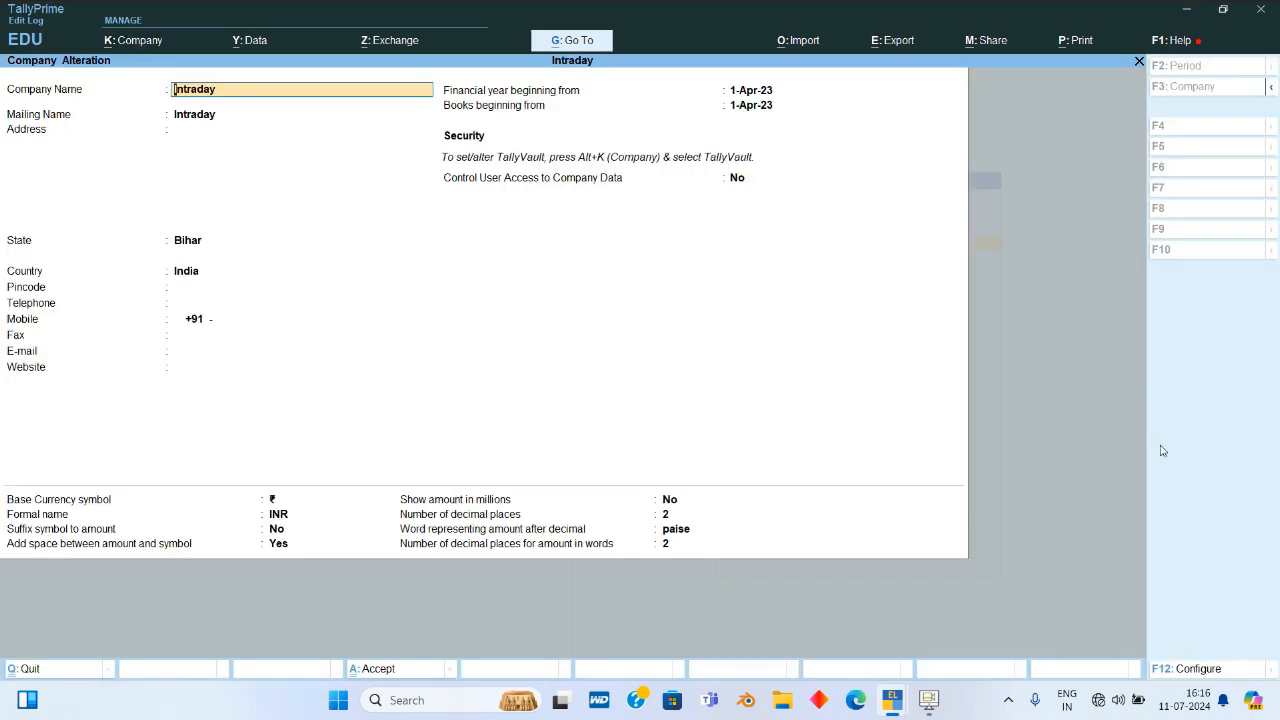
{"action": "left_click", "coordinate": [1197, 700]}
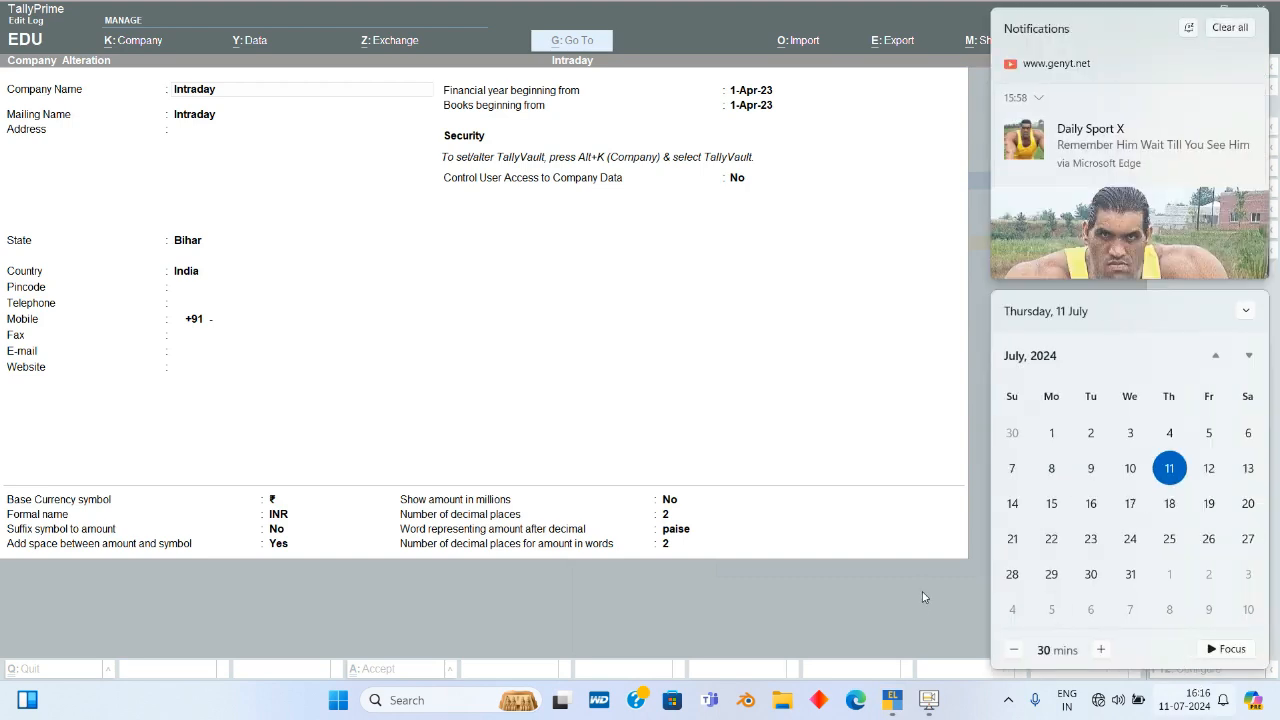
{"action": "left_click", "coordinate": [1135, 665]}
{"action": "left_click", "coordinate": [1202, 670]}
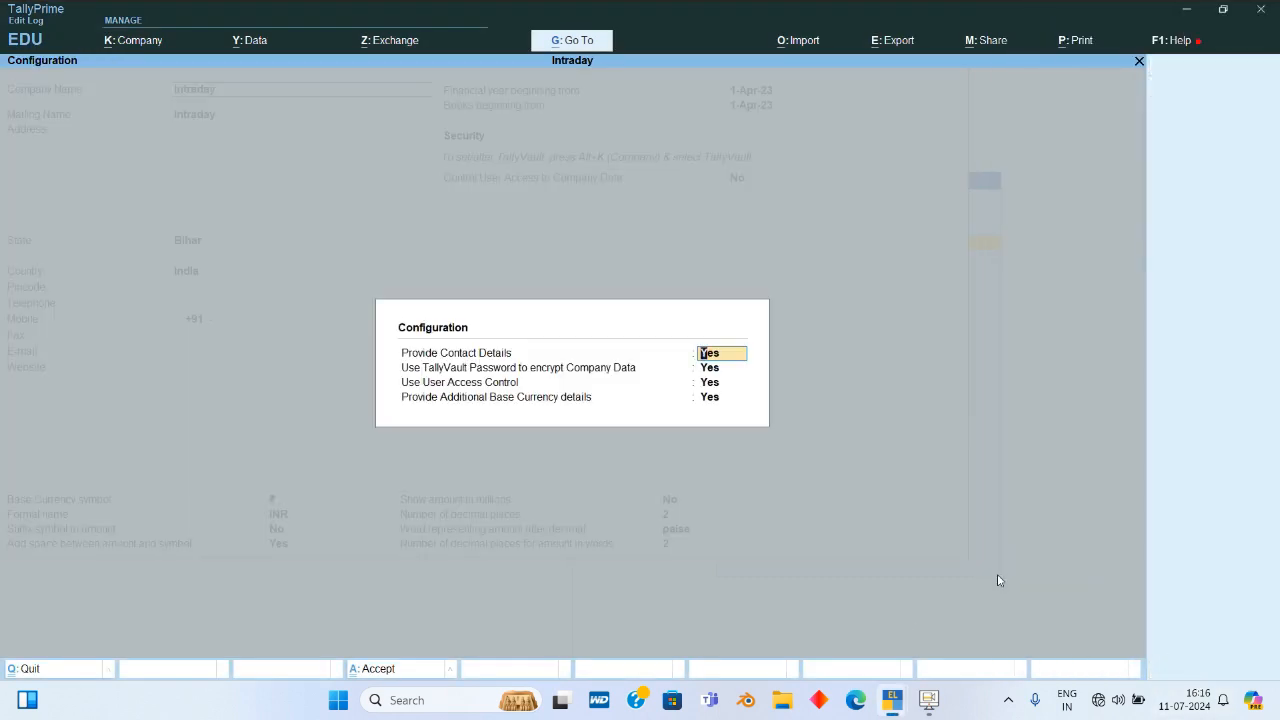
{"action": "key", "text": "Escape"}
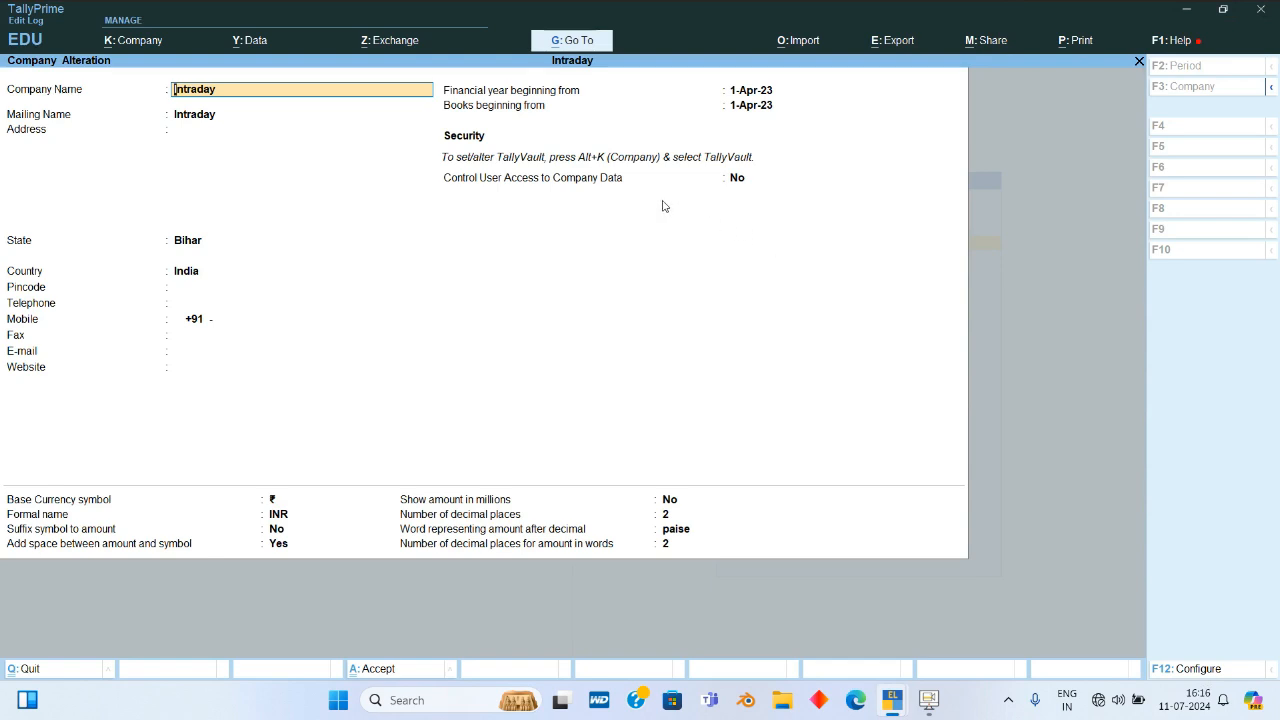
{"action": "key", "text": "BackSpace"}
{"action": "key", "text": "Escape"}
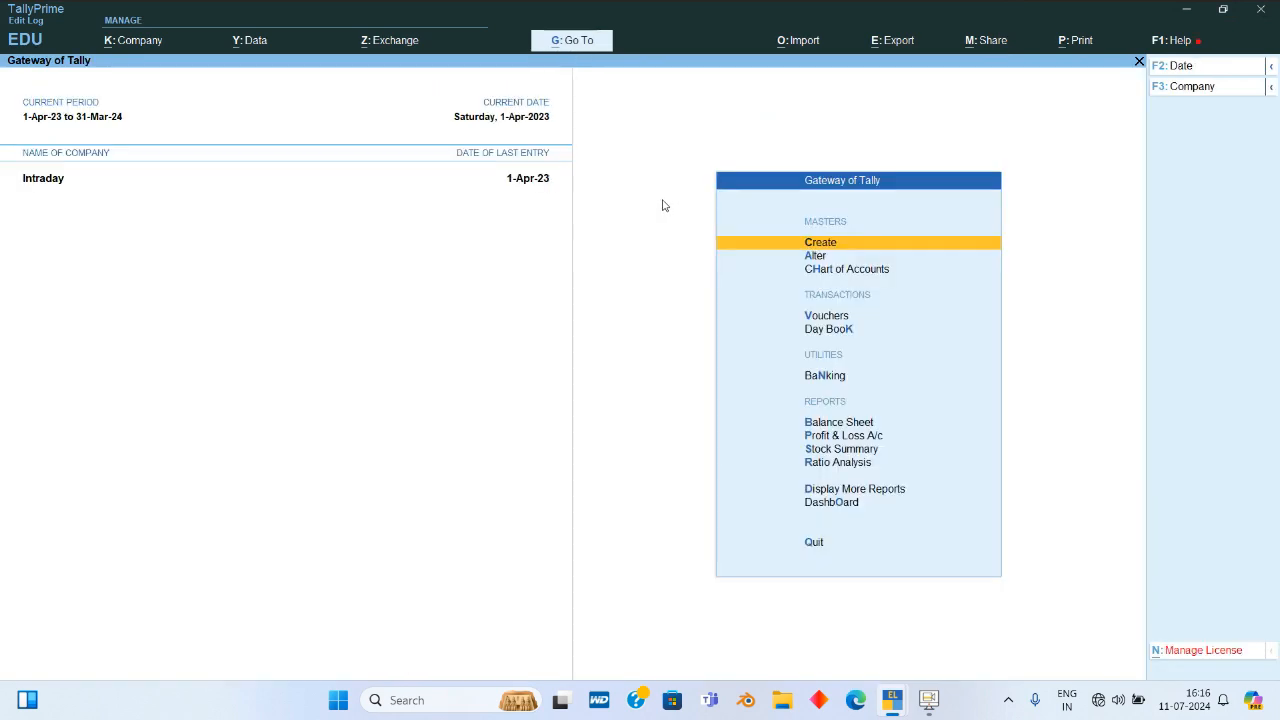
Look through the company management commands for the Intraday company, including the TallyVault option
{"action": "left_click", "coordinate": [126, 50]}
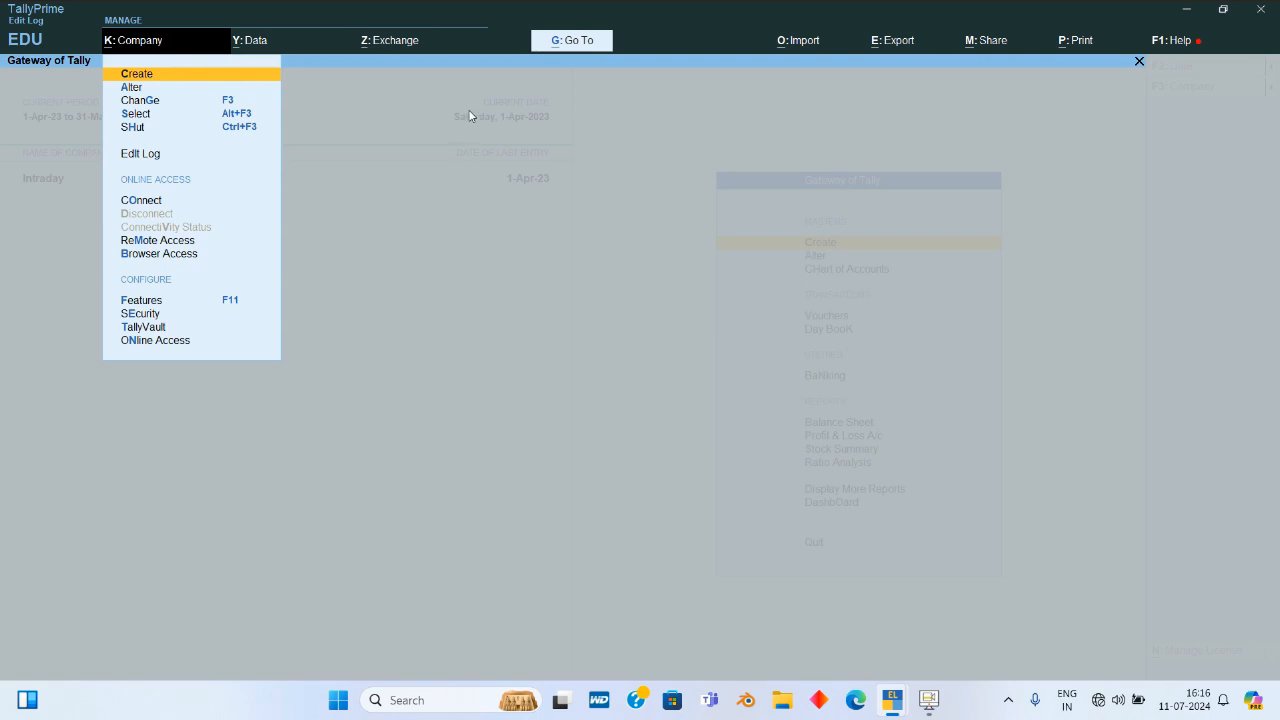
{"action": "key", "text": "Down"}
{"action": "key", "text": "Down"}
{"action": "key", "text": "Down"}
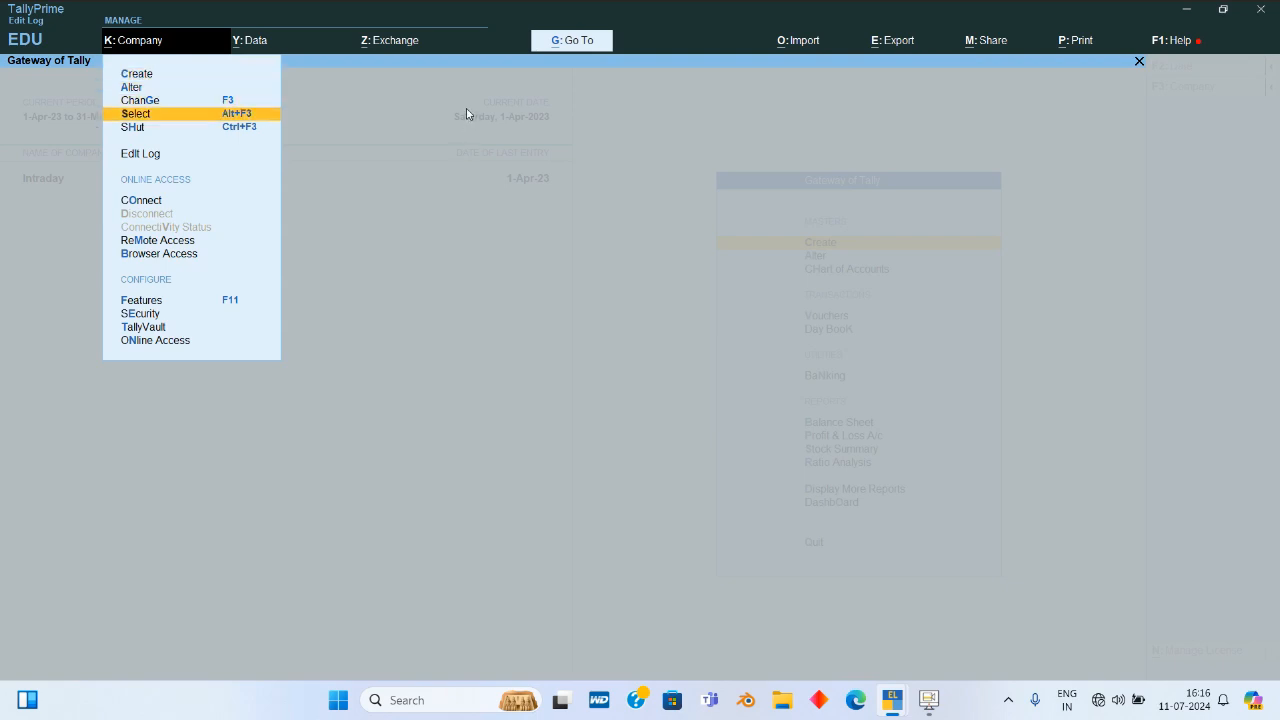
{"action": "key", "text": "Down"}
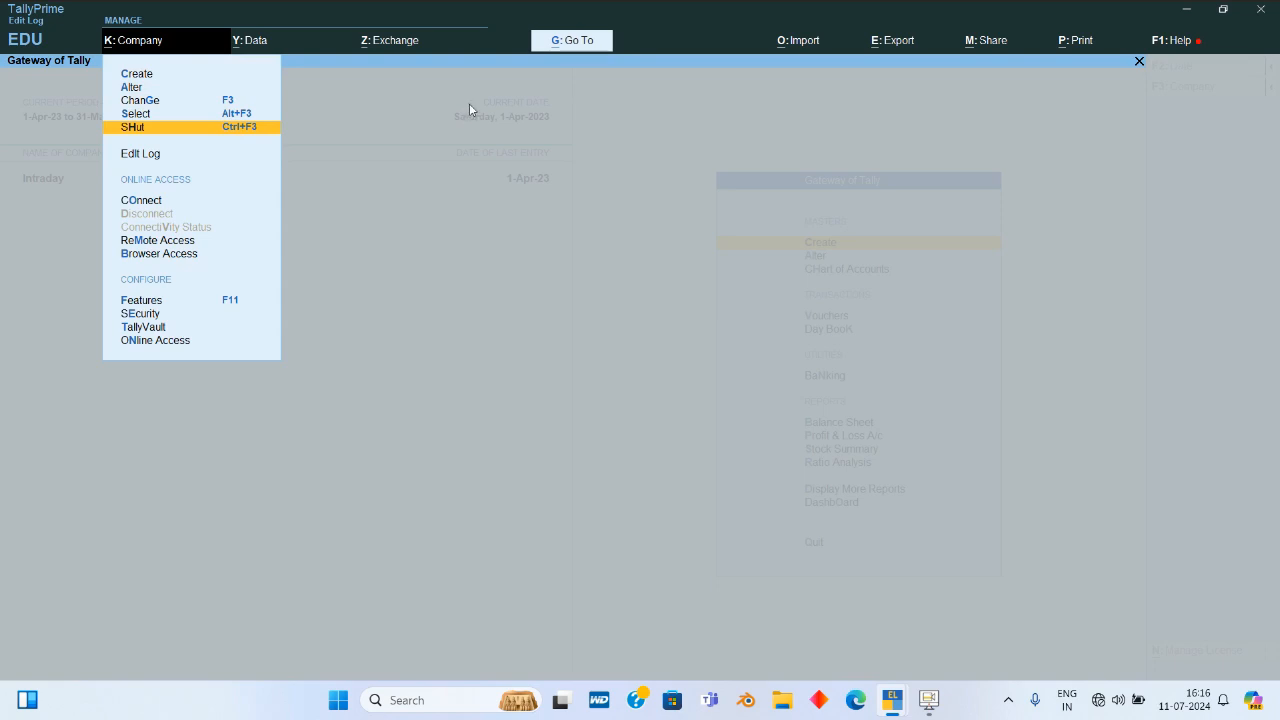
{"action": "key", "text": "Down"}
{"action": "key", "text": "End"}
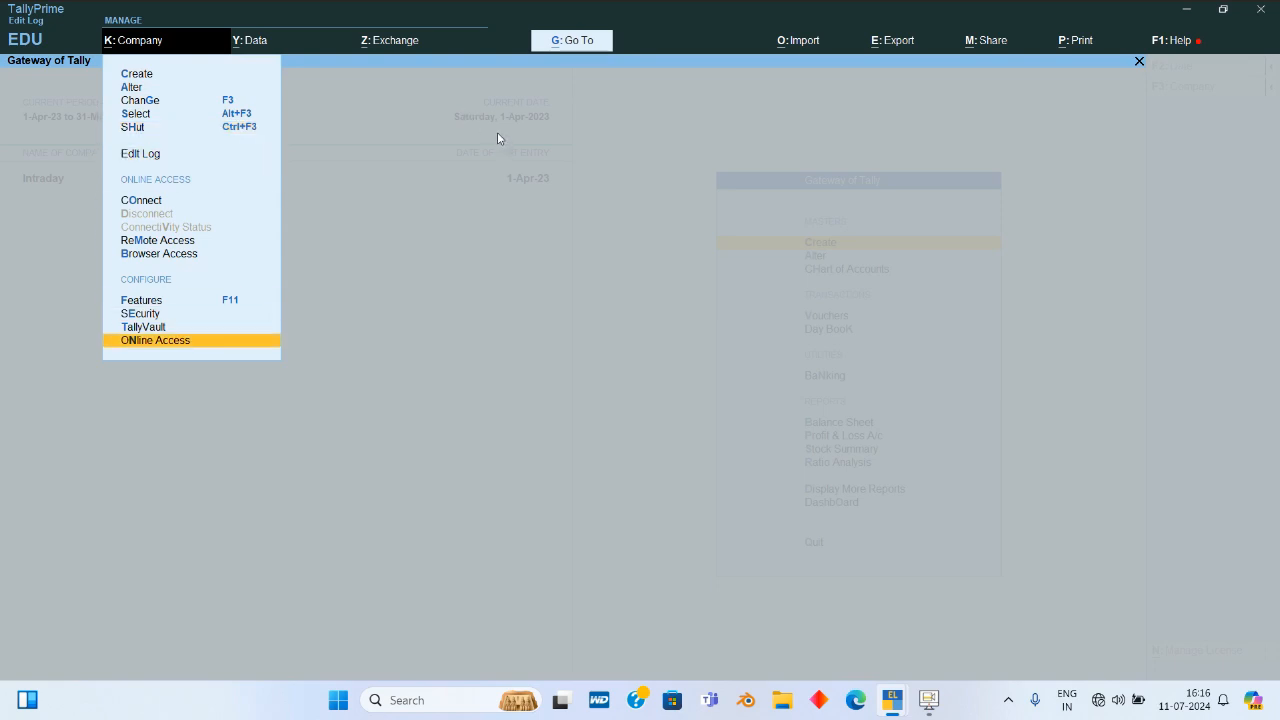
{"action": "key", "text": "Down"}
{"action": "key", "text": "Up"}
{"action": "key", "text": "Up"}
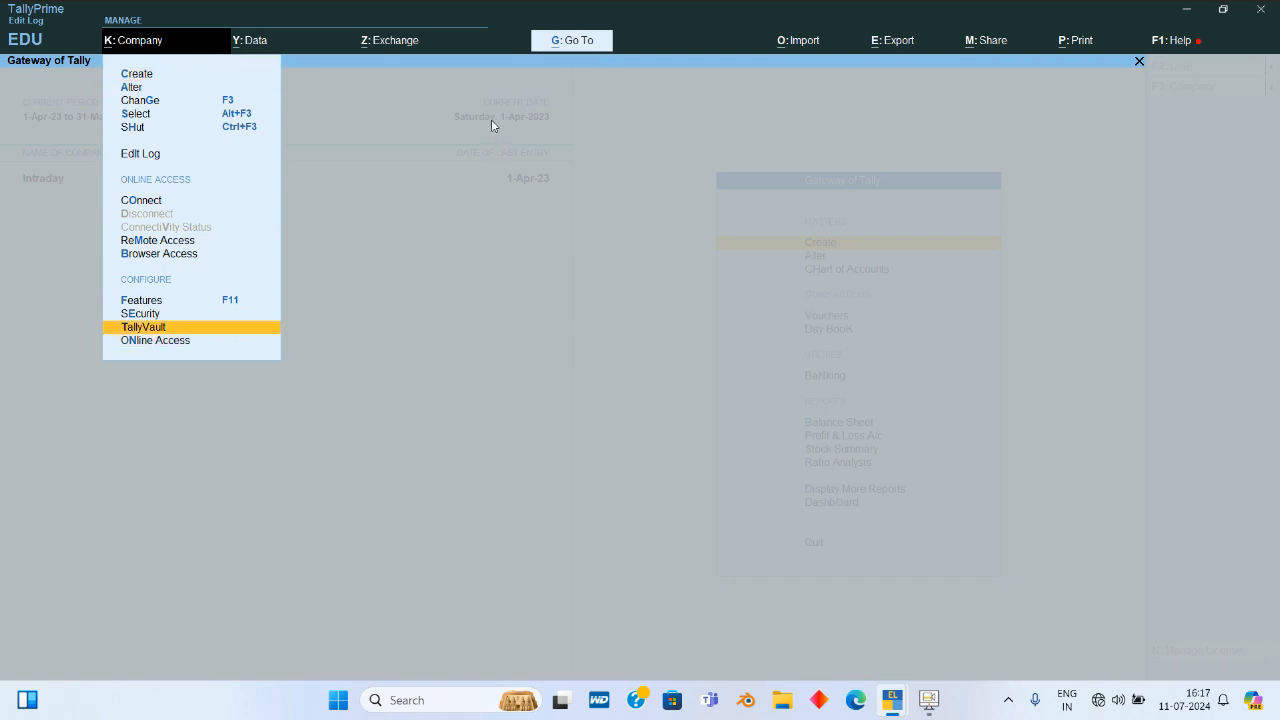
{"action": "key", "text": "Escape"}
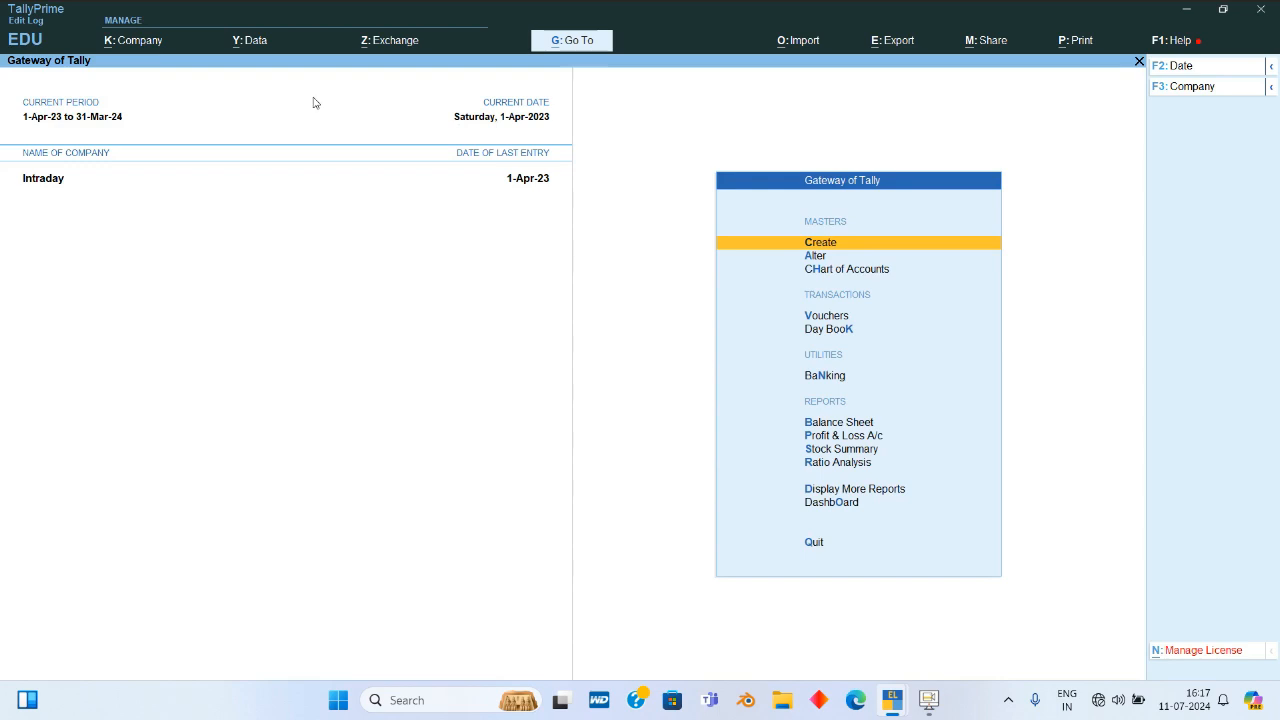
{"action": "left_click", "coordinate": [140, 44]}
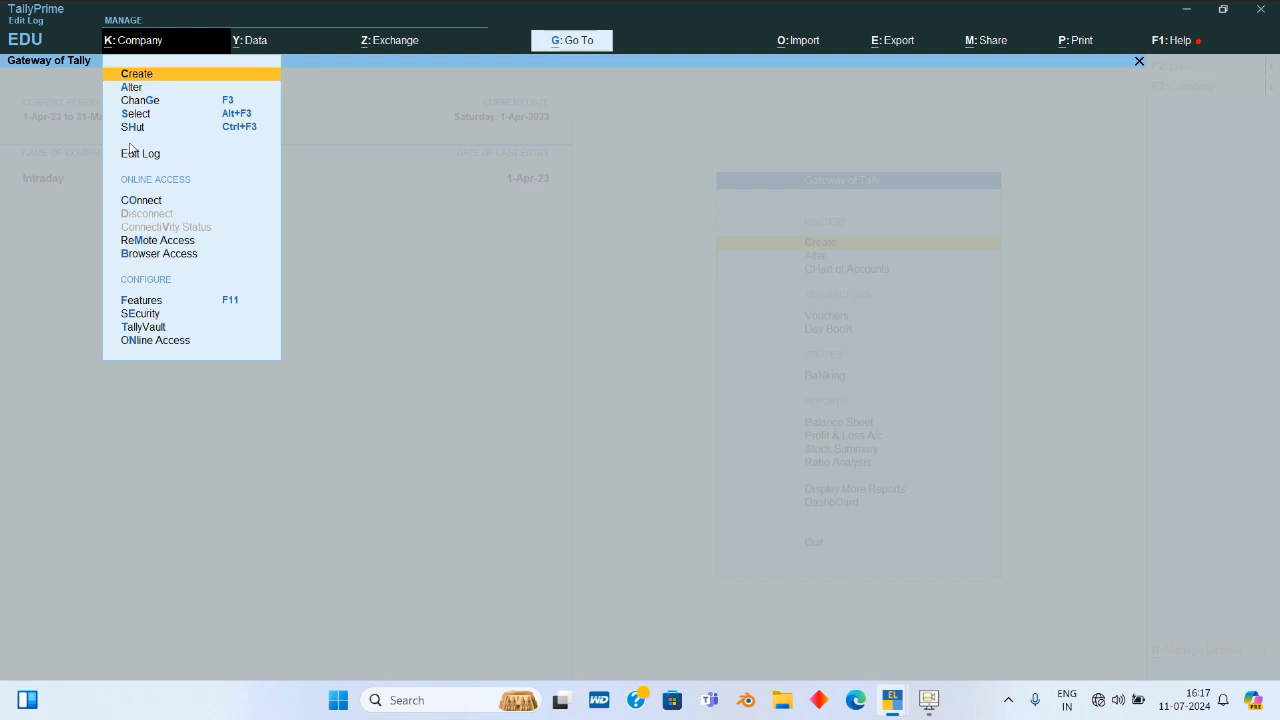
{"action": "key", "text": "Escape"}
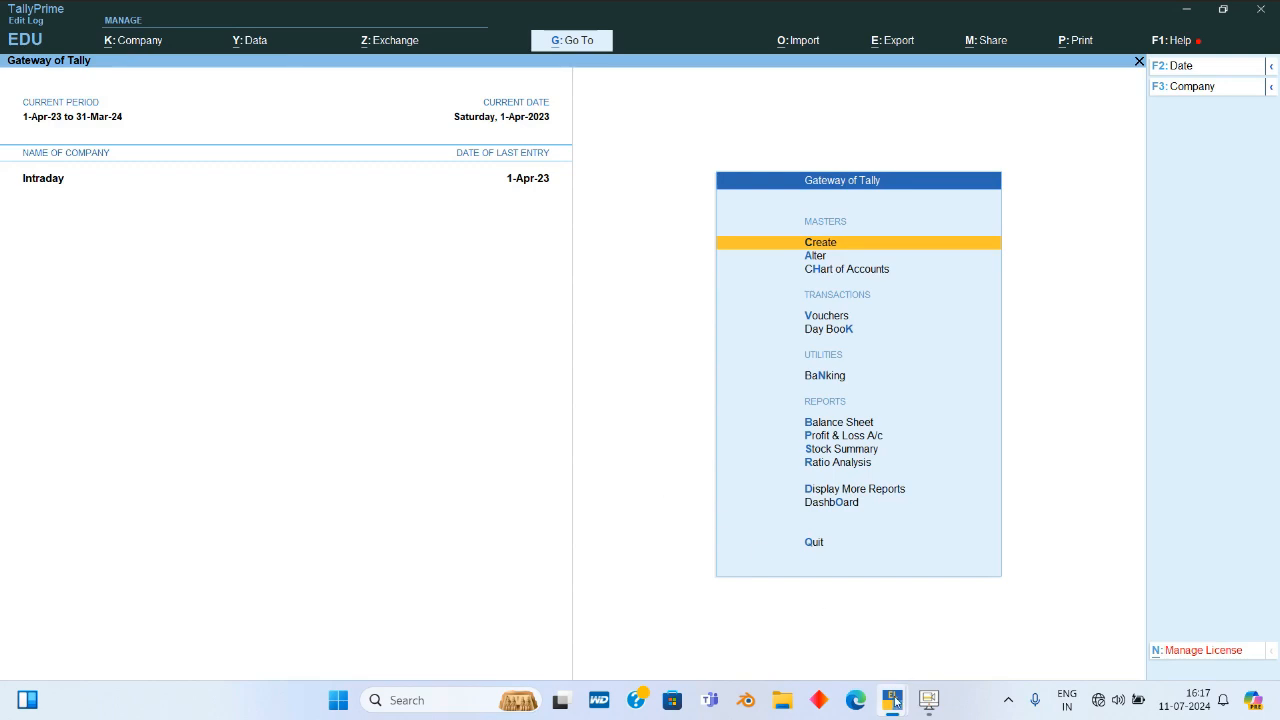
Switch to the other TallyPrime window, where Hmm Enterprises is loaded
{"action": "mouse_move", "coordinate": [893, 697]}
{"action": "left_click", "coordinate": [814, 592]}
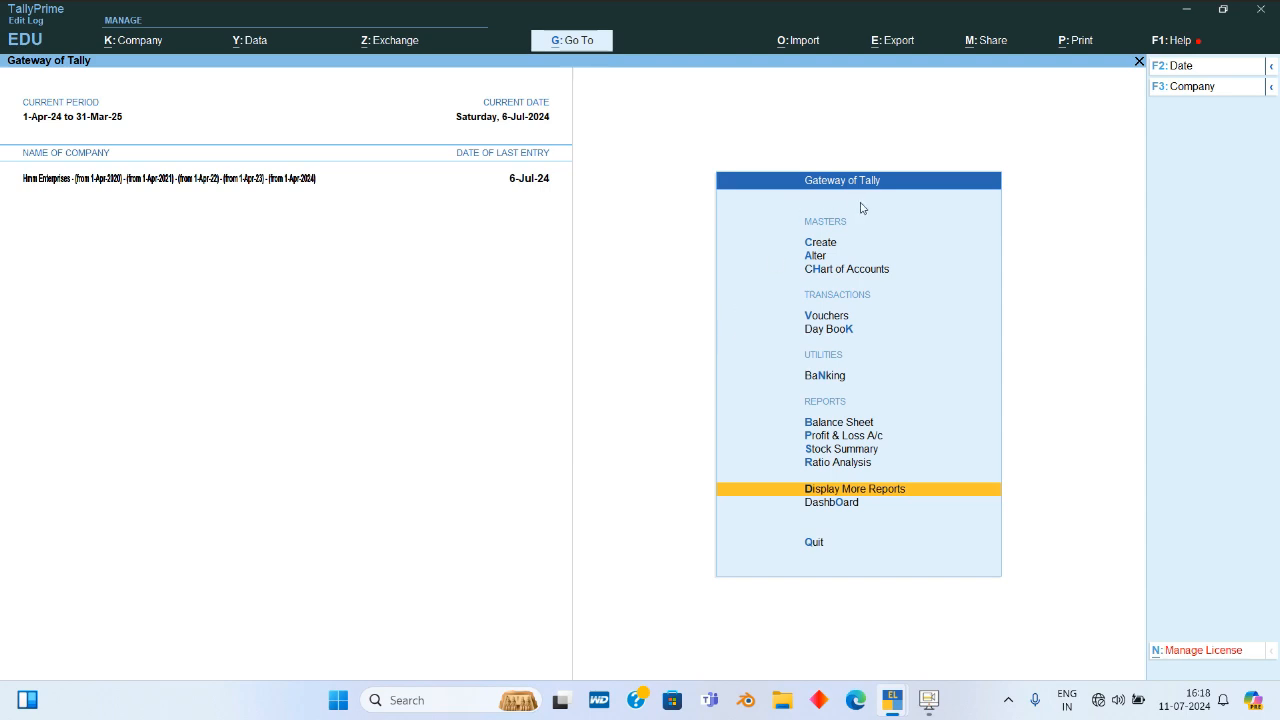
Open the Tally Audit options from Statements of Accounts for Hmm Enterprises
{"action": "key", "text": "Return"}
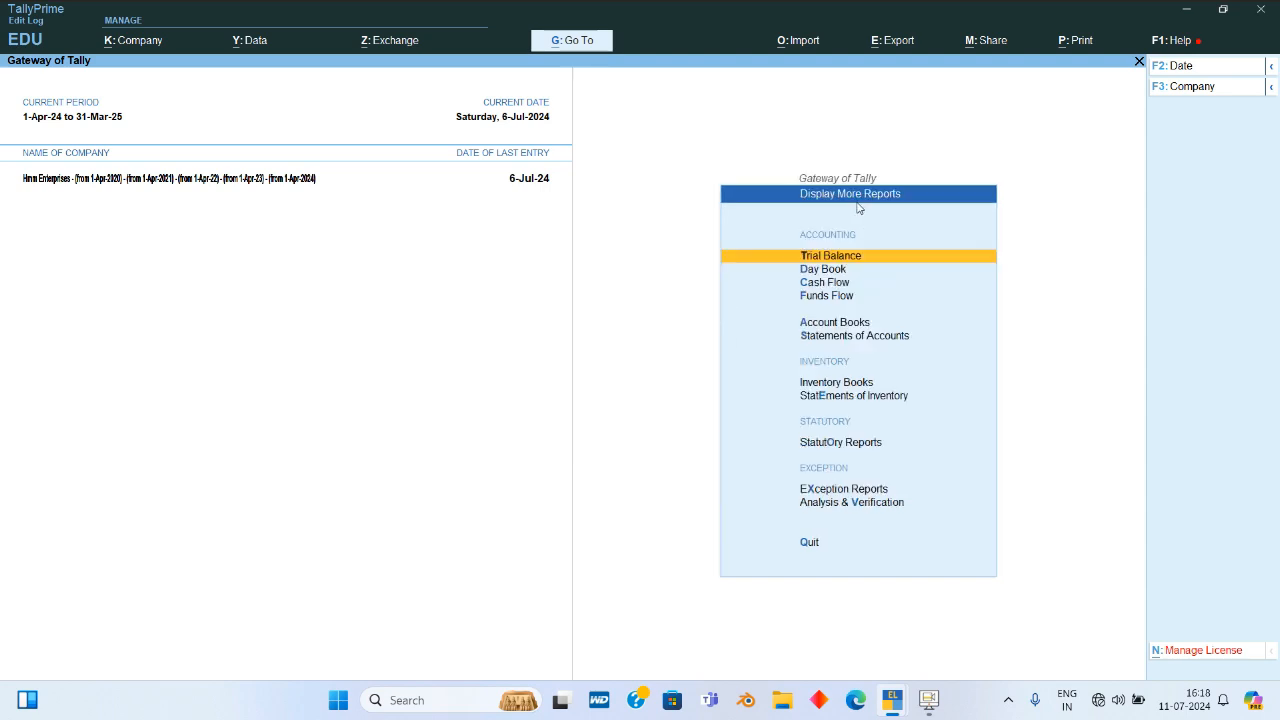
{"action": "key", "text": "Down"}
{"action": "key", "text": "Down"}
{"action": "key", "text": "Down"}
{"action": "key", "text": "Down"}
{"action": "key", "text": "Down"}
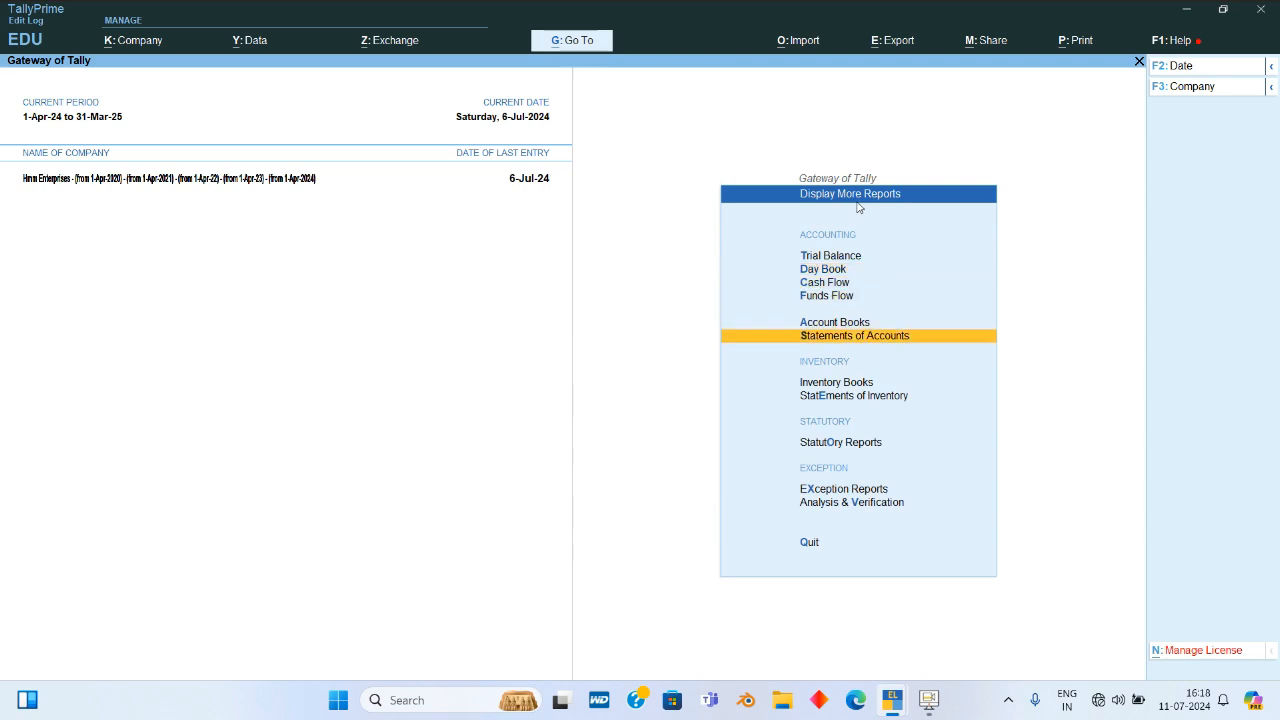
{"action": "key", "text": "Return"}
{"action": "key", "text": "Down"}
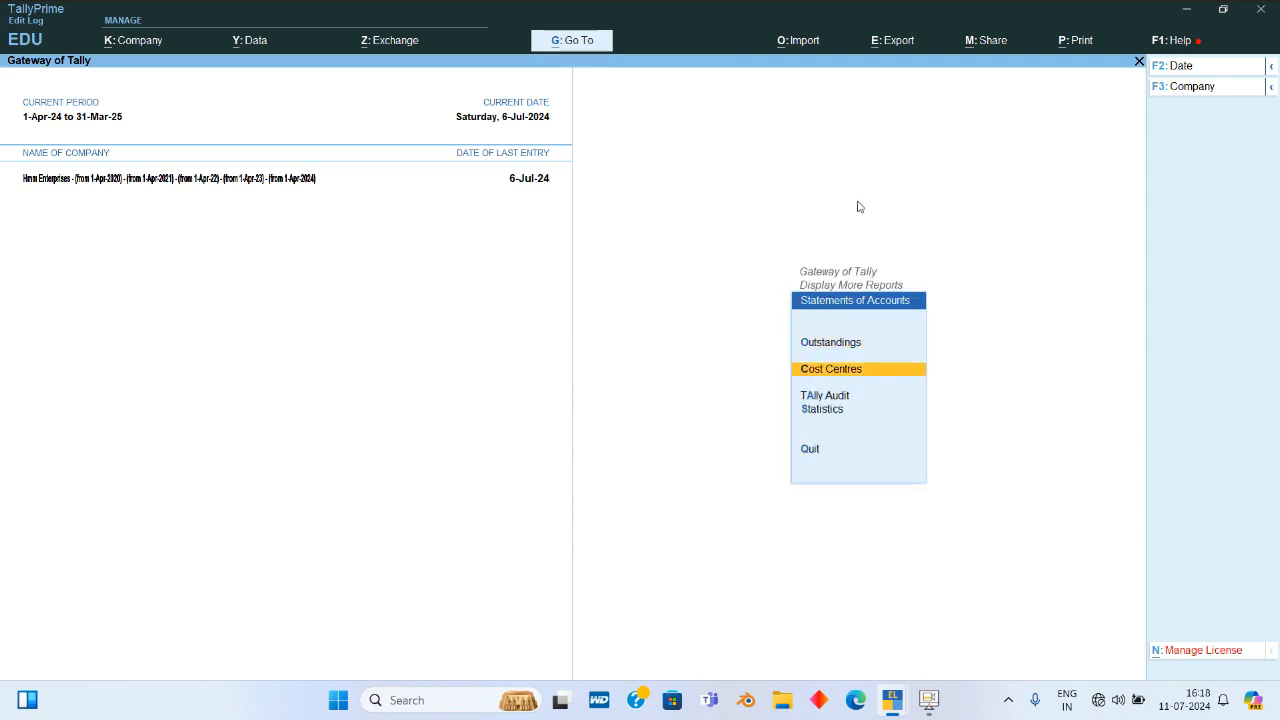
{"action": "key", "text": "Down"}
{"action": "key", "text": "Down"}
{"action": "key", "text": "Up"}
{"action": "key", "text": "Return"}
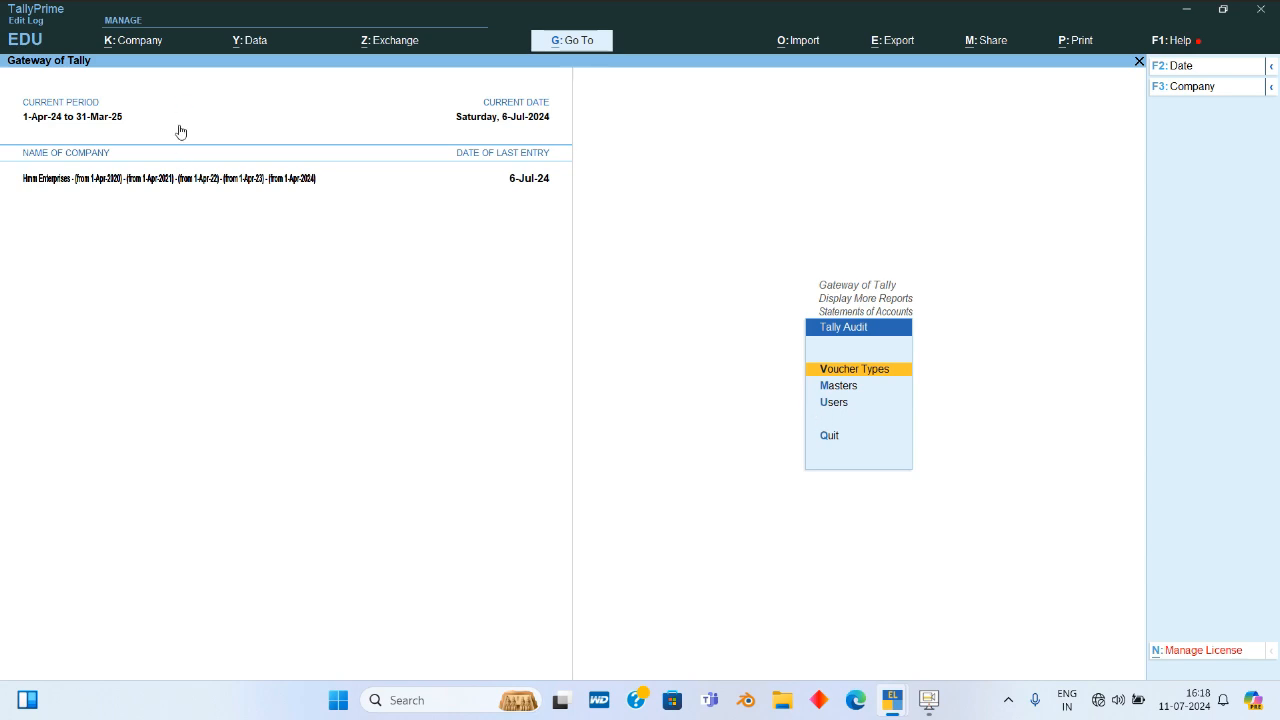
Look through the company's user management commands and the Tally Audit categories for voucher types, masters and users
{"action": "left_click", "coordinate": [137, 42]}
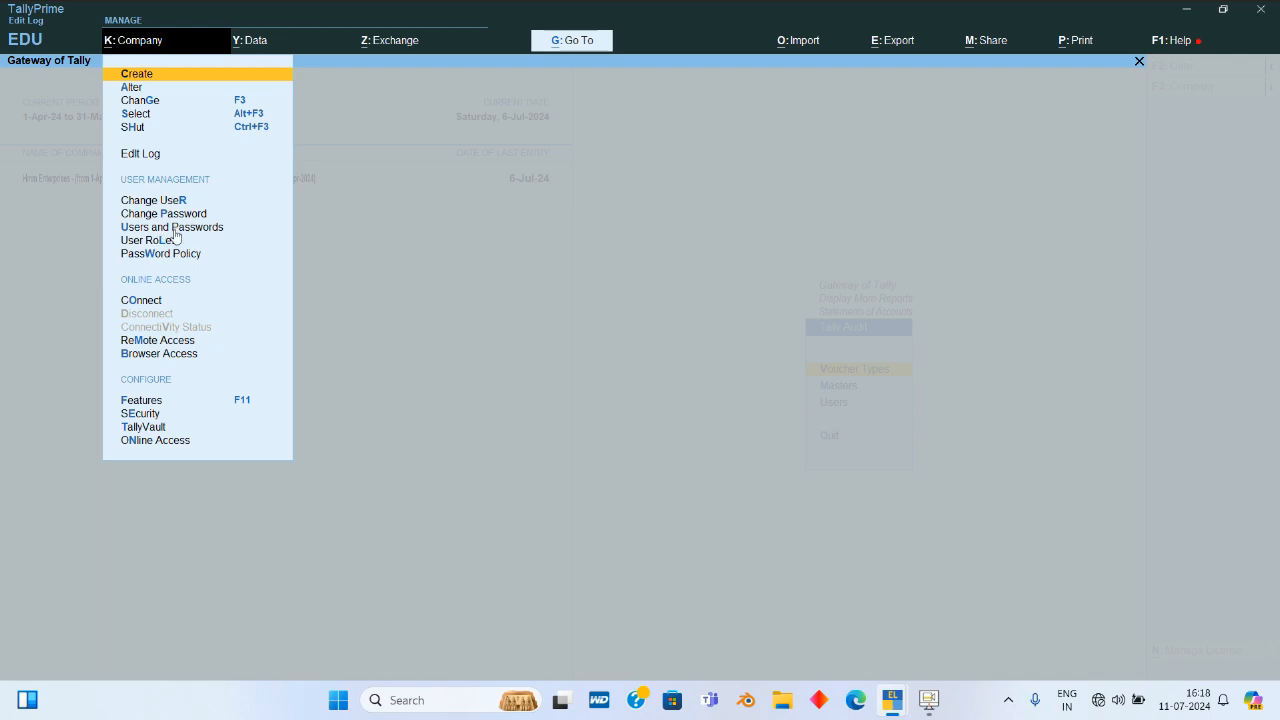
{"action": "key", "text": "Escape"}
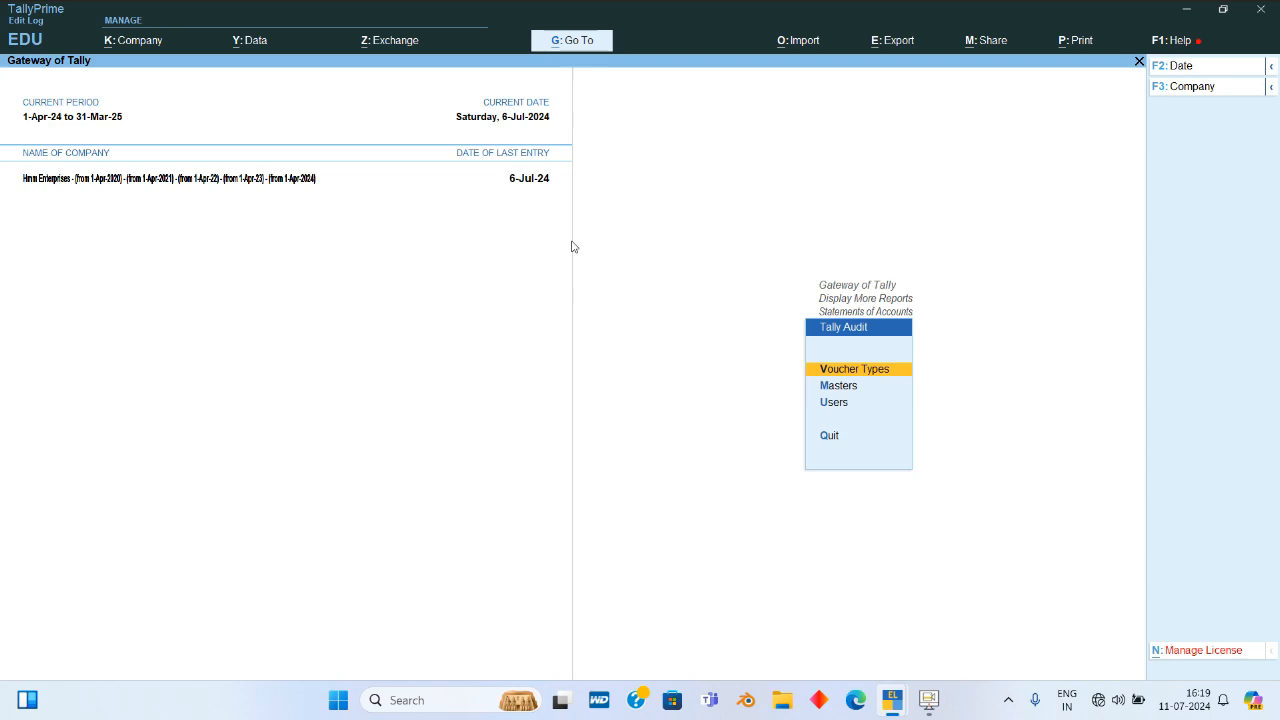
{"action": "key", "text": "Down"}
{"action": "key", "text": "Down"}
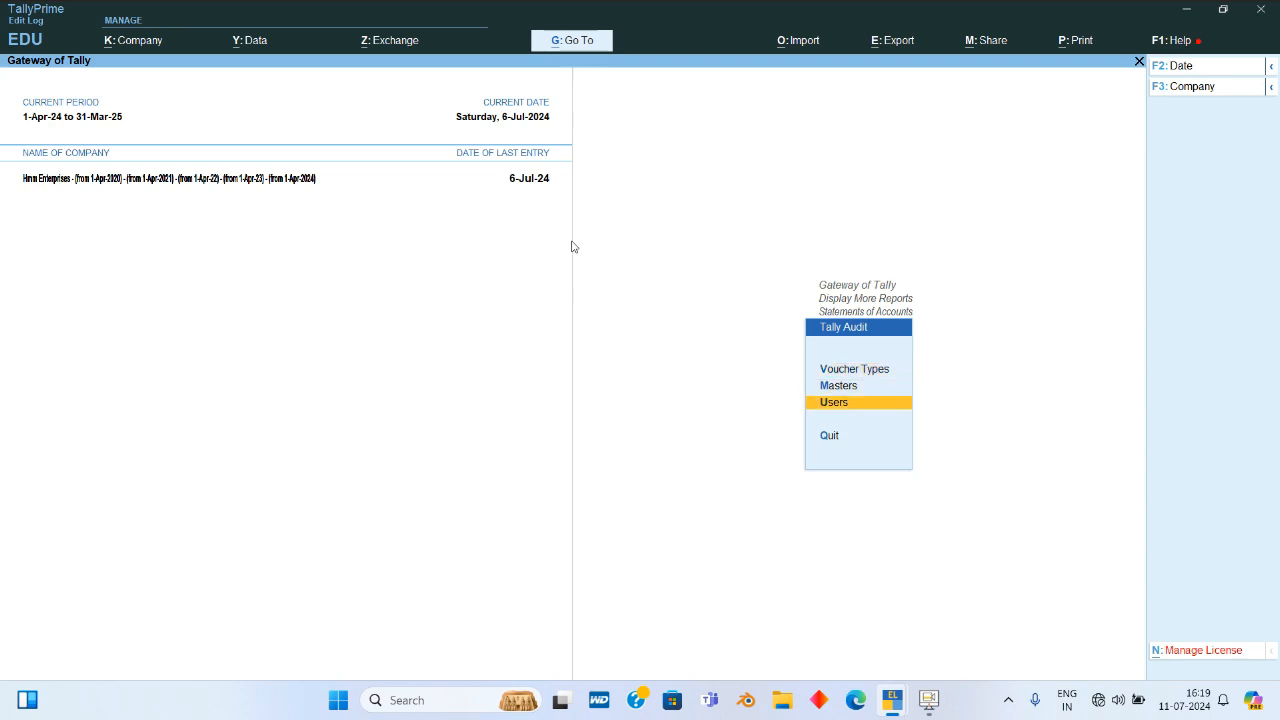
{"action": "key", "text": "Up"}
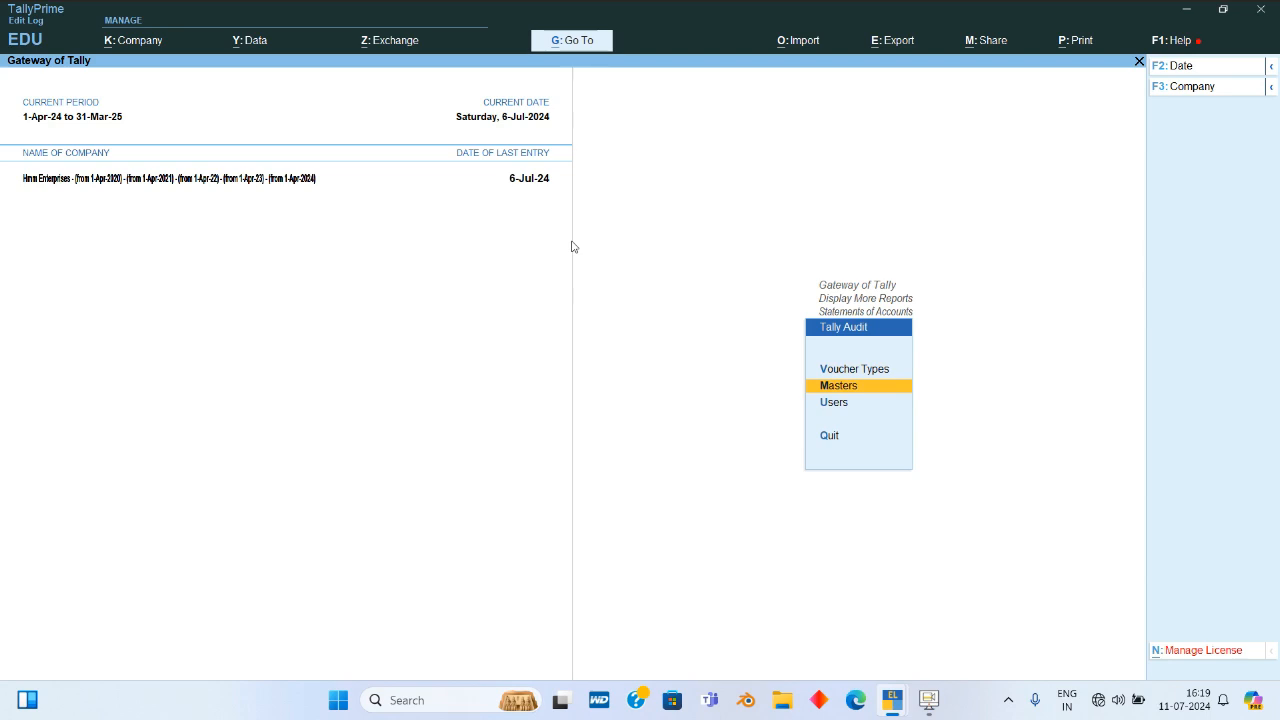
{"action": "key", "text": "Up"}
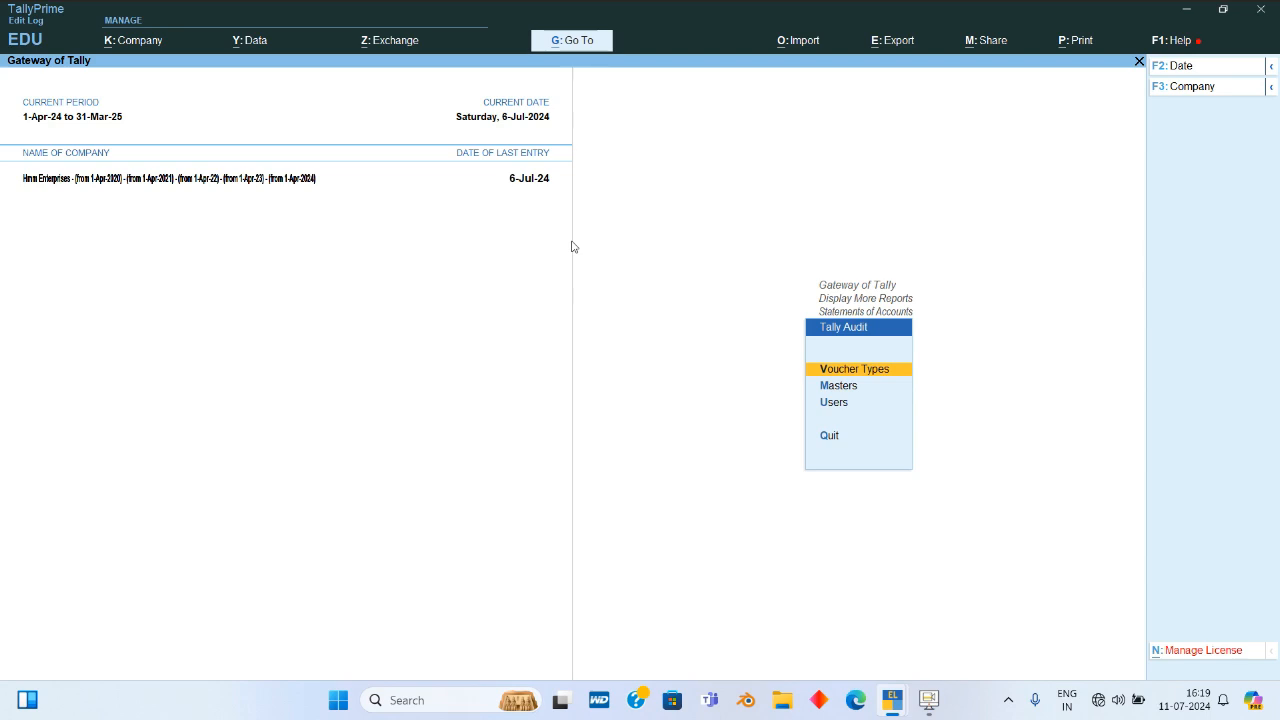
{"action": "key", "text": "Down"}
{"action": "key", "text": "Down"}
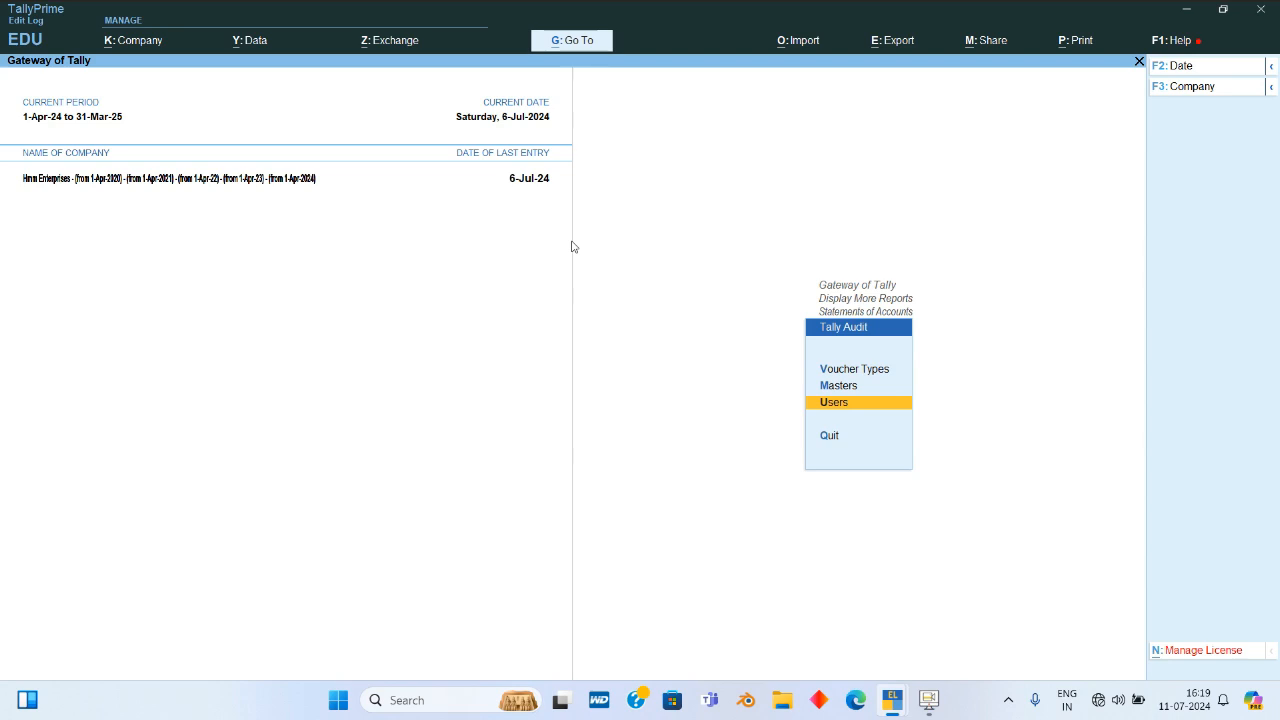
{"action": "key", "text": "Up"}
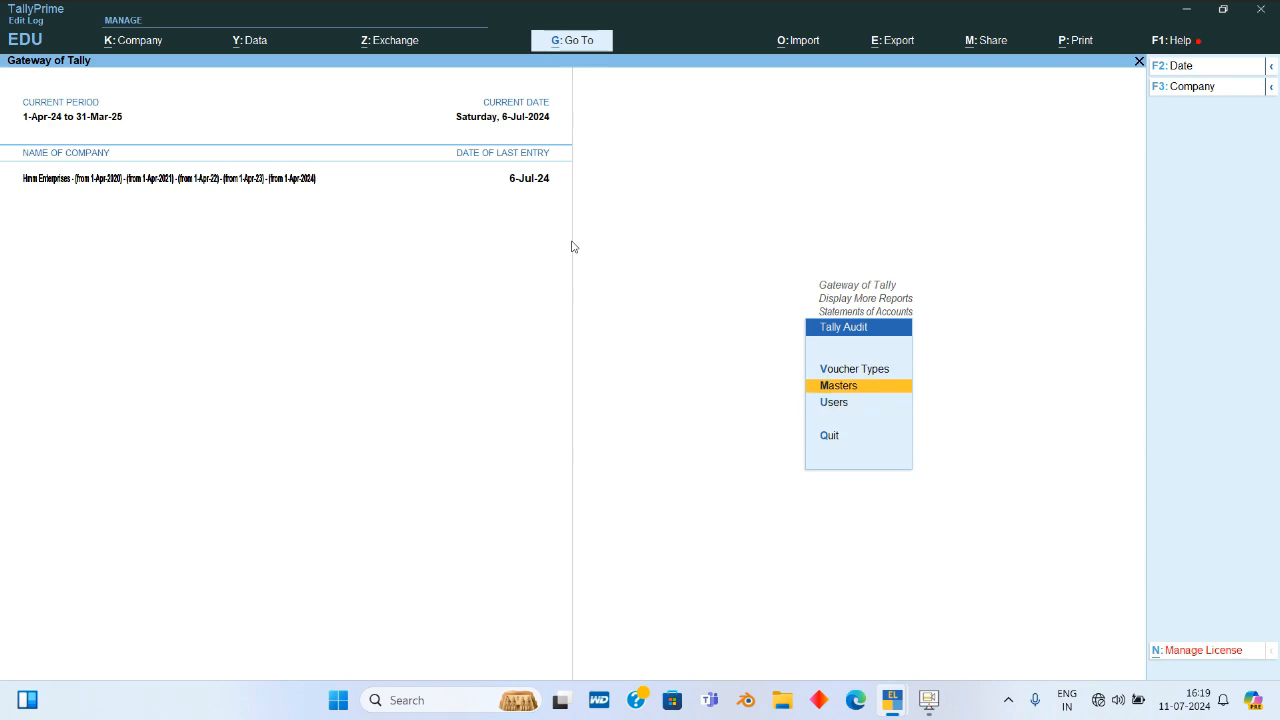
{"action": "key", "text": "Up"}
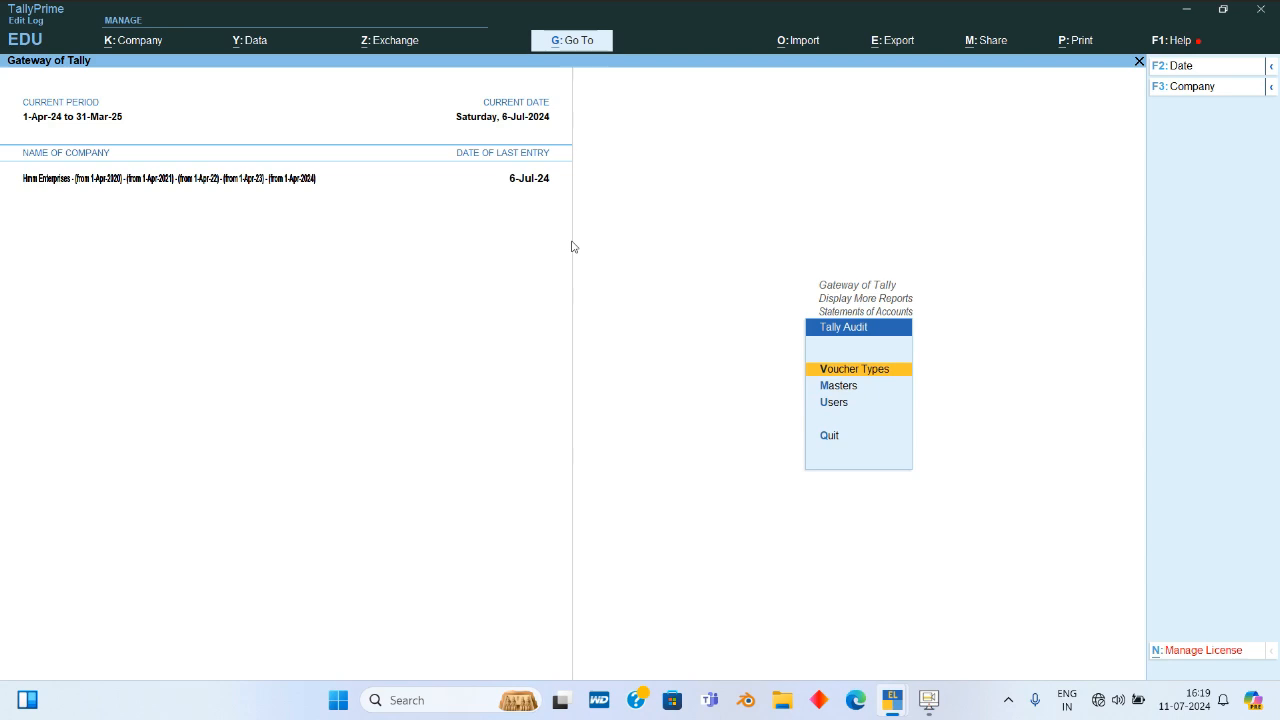
Examine the voucher type-wise audit statistics and the July contra voucher listing, including who entered the voucher
{"action": "key", "text": "Return"}
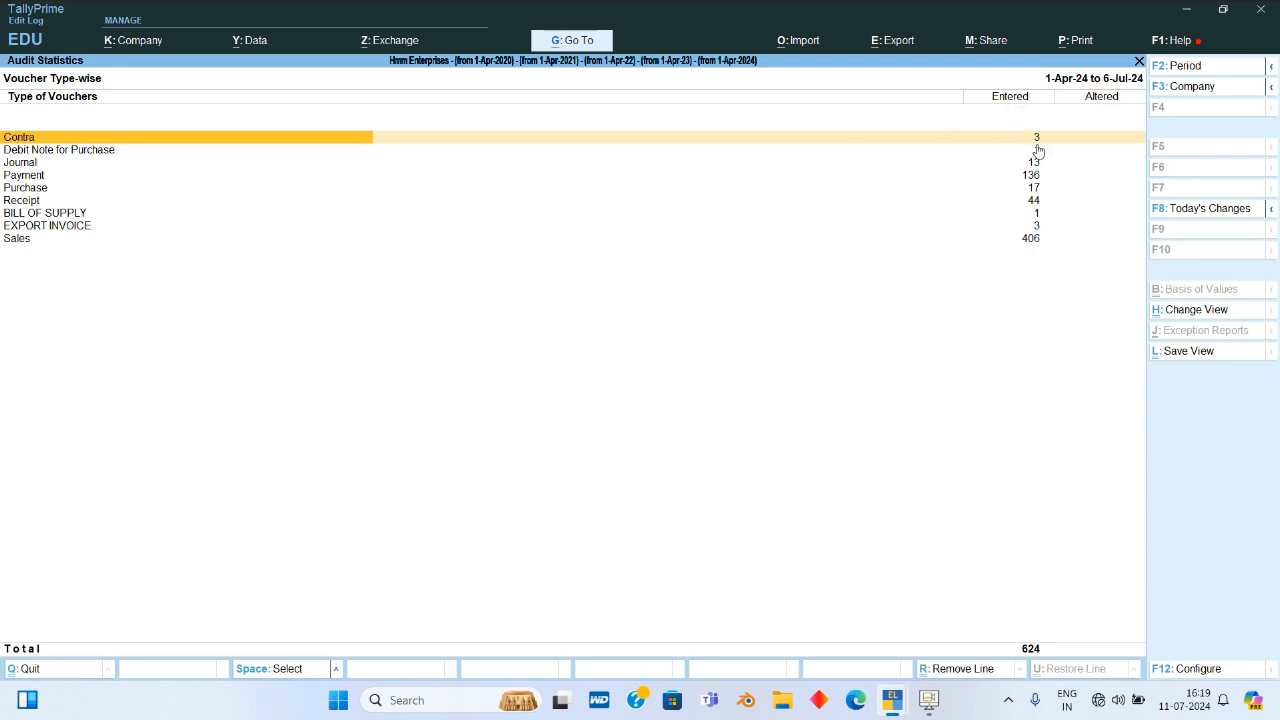
{"action": "key", "text": "Return"}
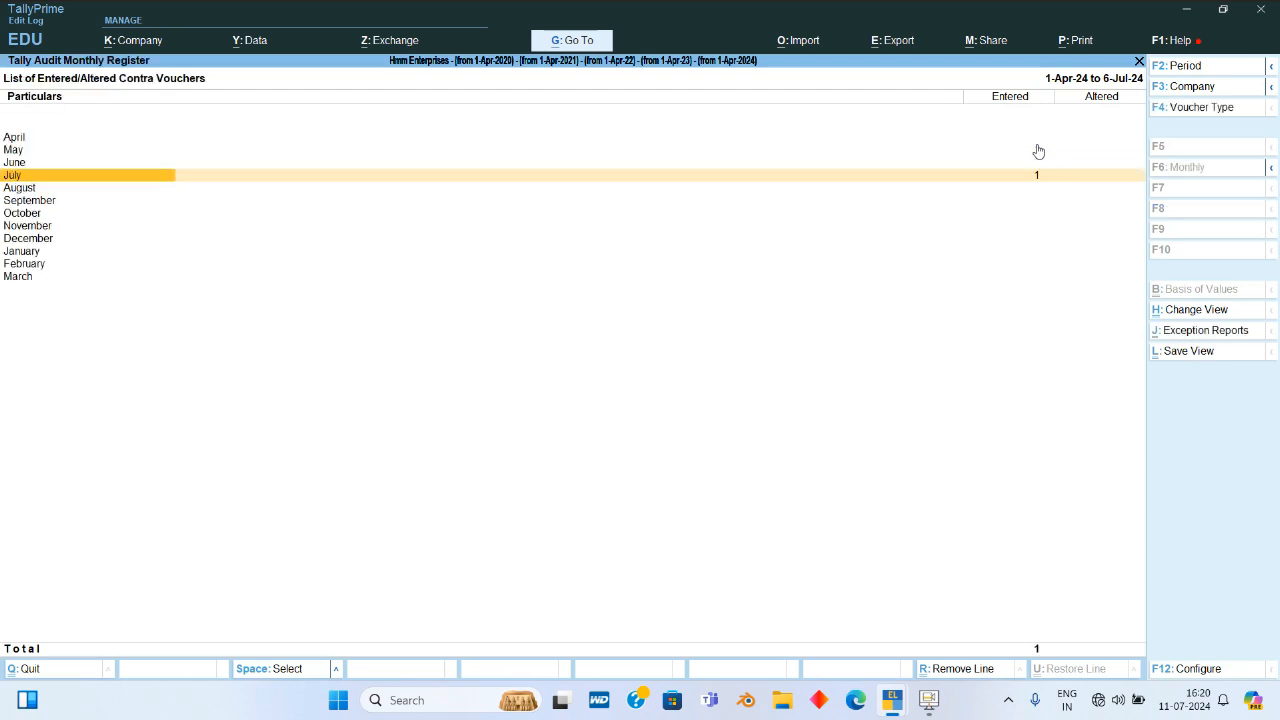
{"action": "key", "text": "Return"}
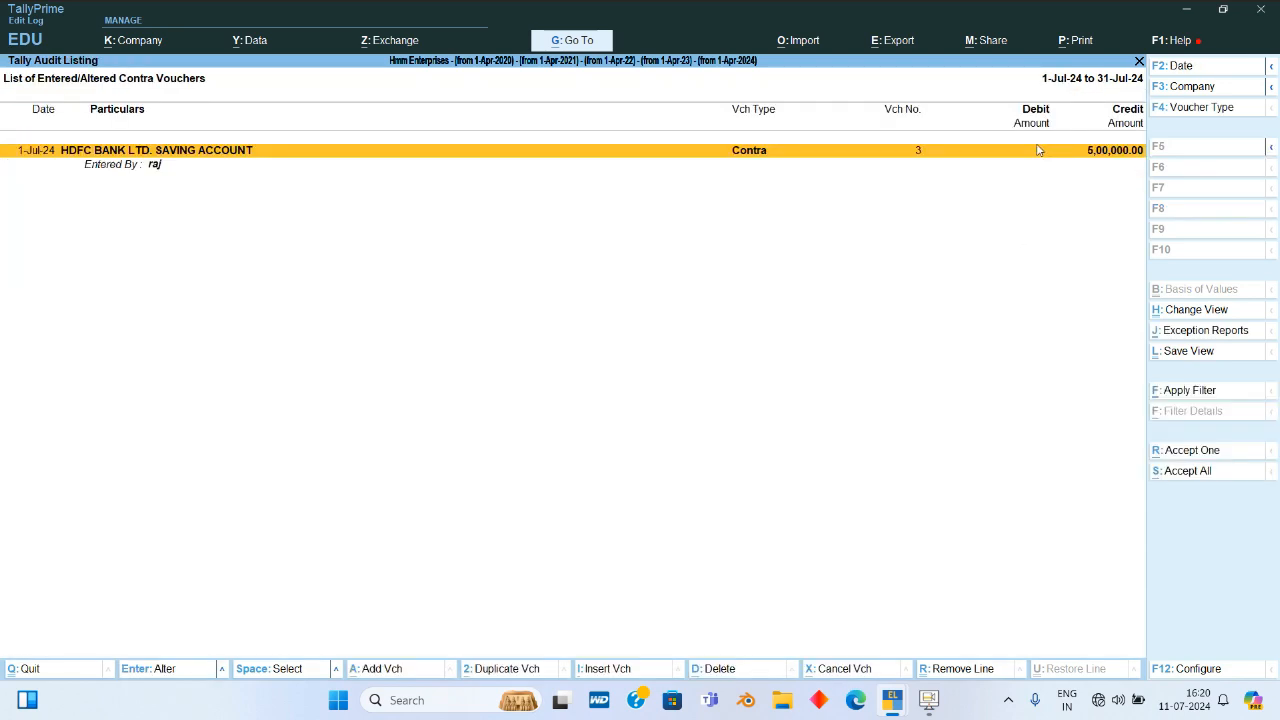
{"action": "key", "text": "Down"}
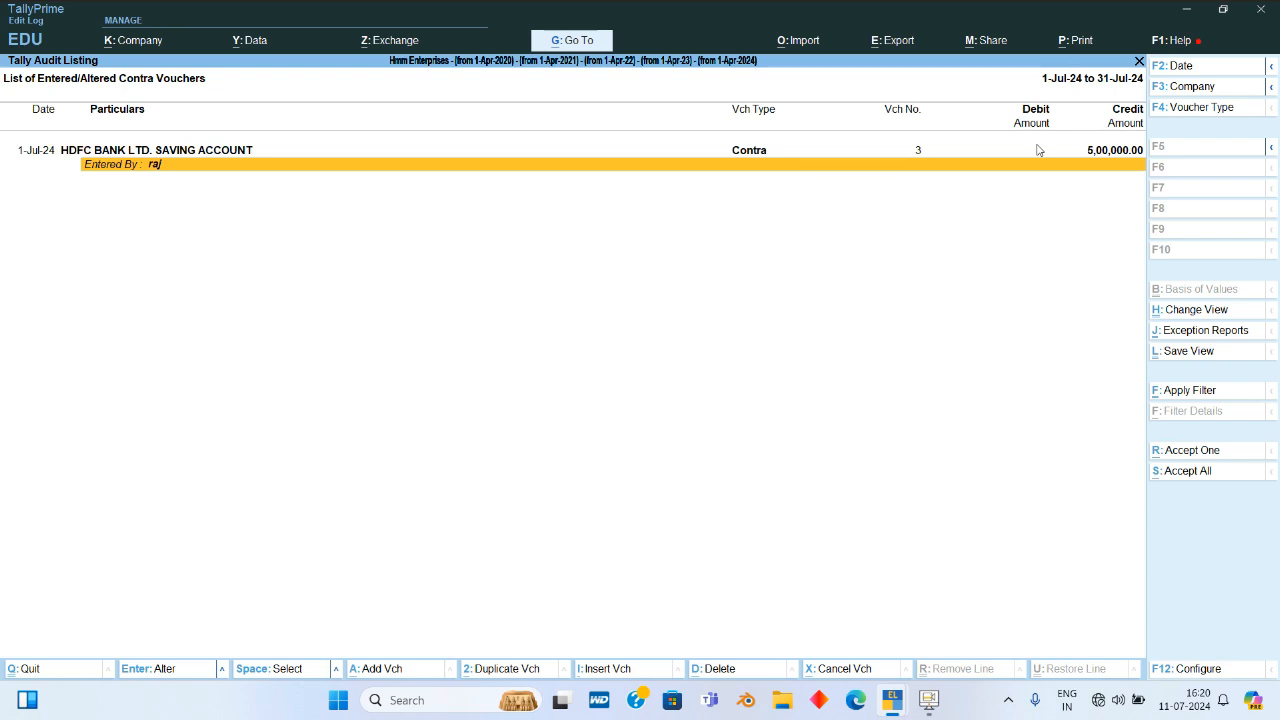
{"action": "key", "text": "Escape"}
{"action": "key", "text": "Escape"}
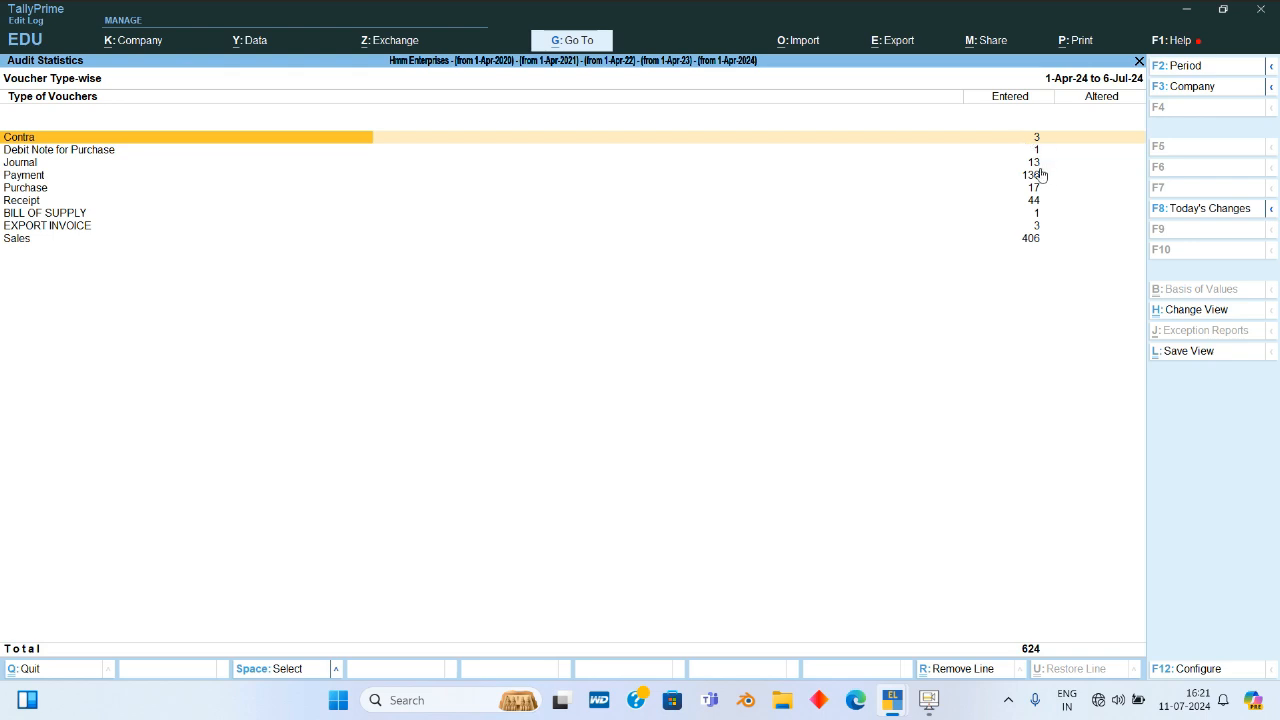
Inspect the July contra voucher from the audit listing and return to the listing without altering the voucher
{"action": "key", "text": "Return"}
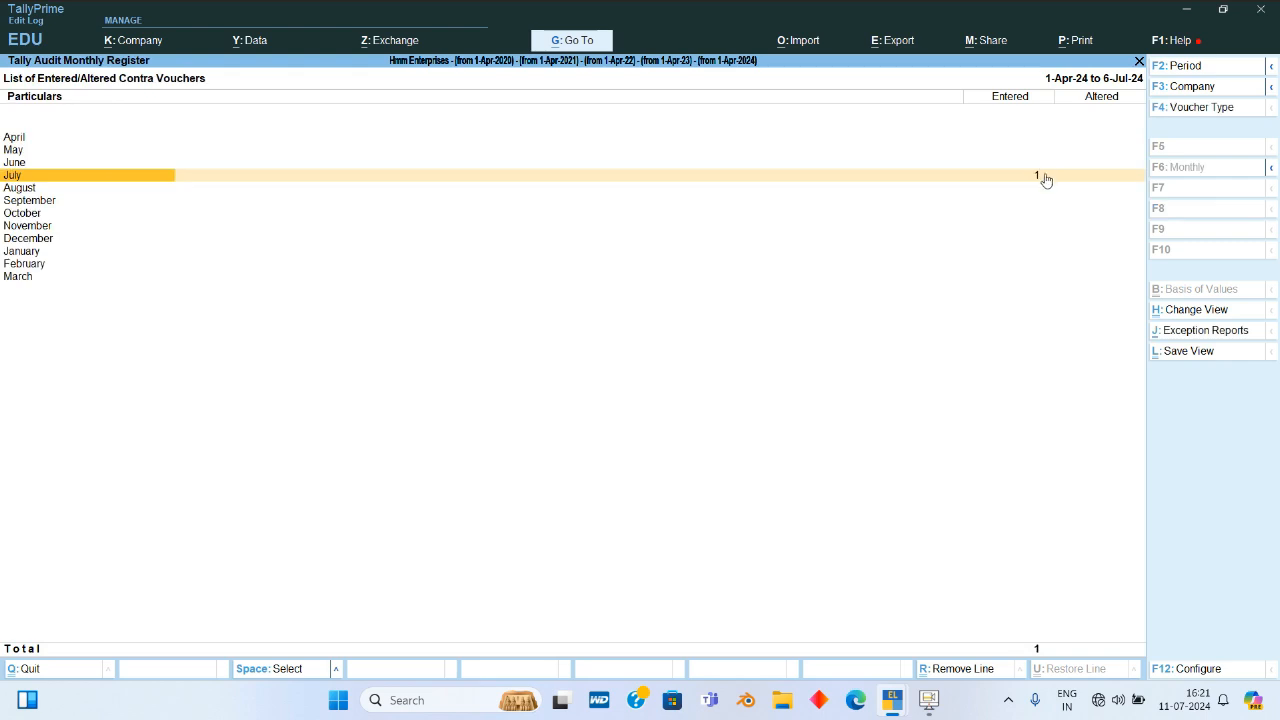
{"action": "left_click", "coordinate": [1045, 178]}
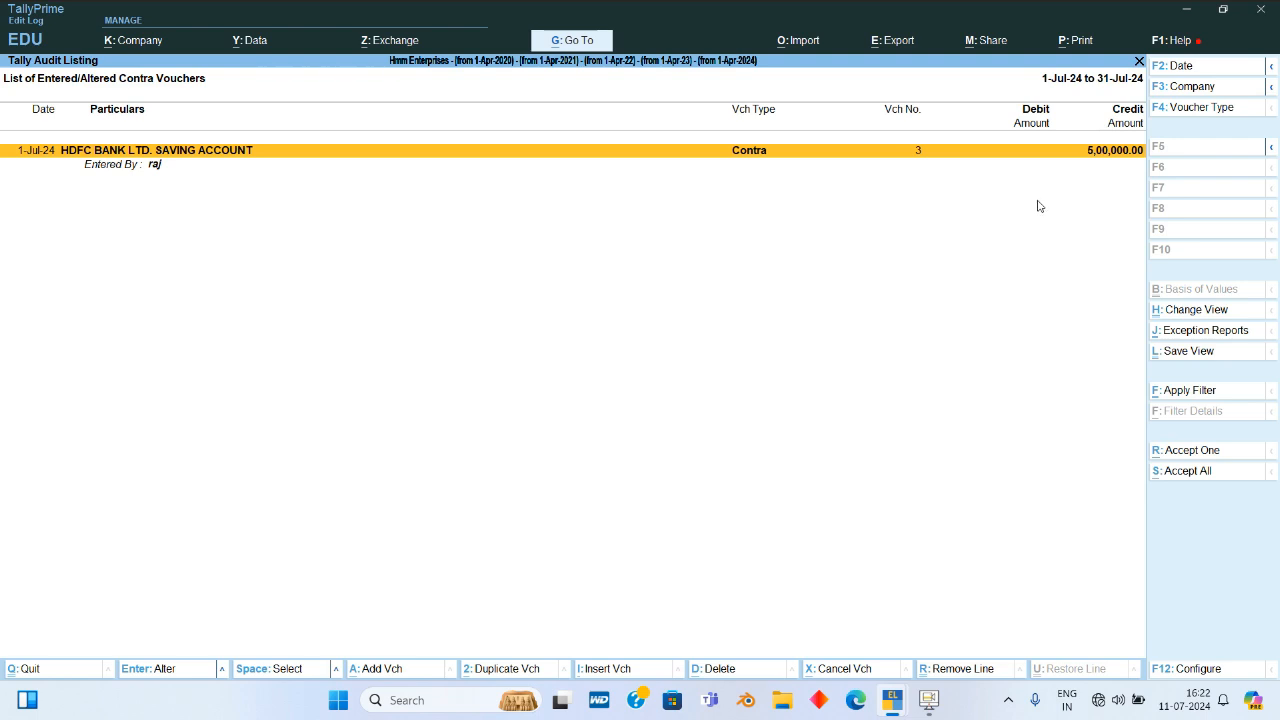
{"action": "key", "text": "Return"}
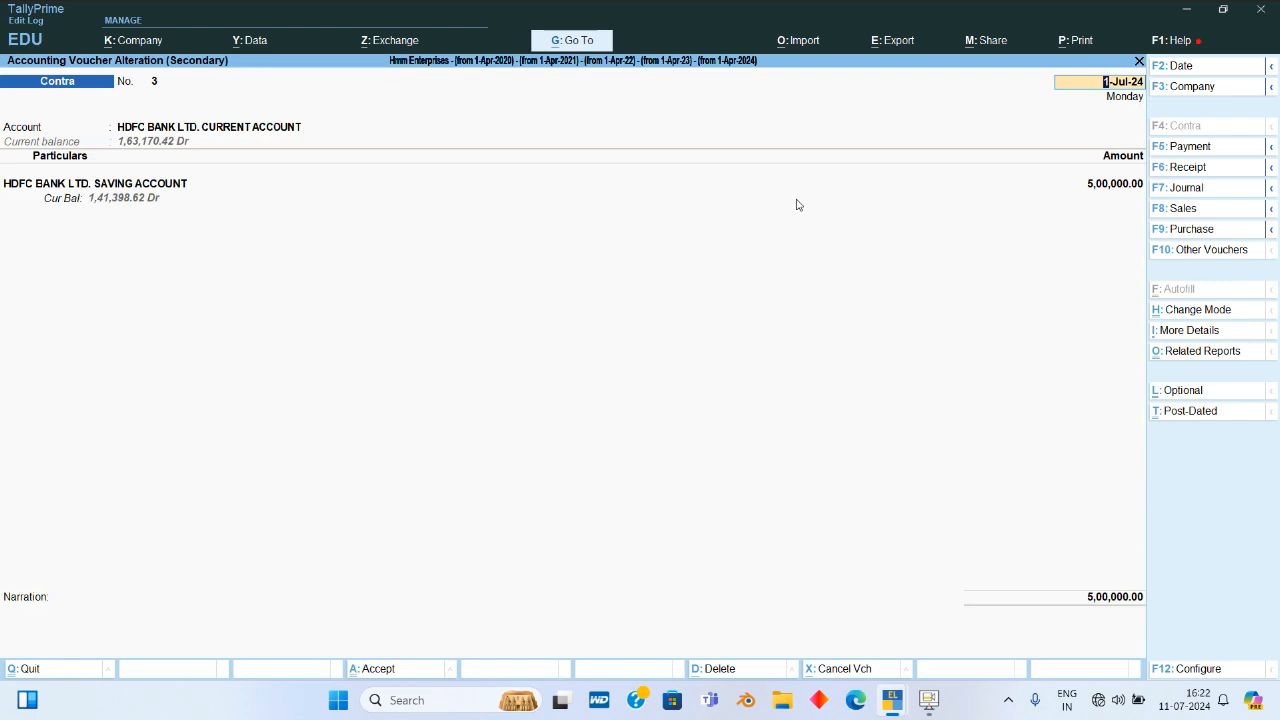
{"action": "key", "text": "Escape"}
{"action": "key", "text": "Escape"}
{"action": "key", "text": "Return"}
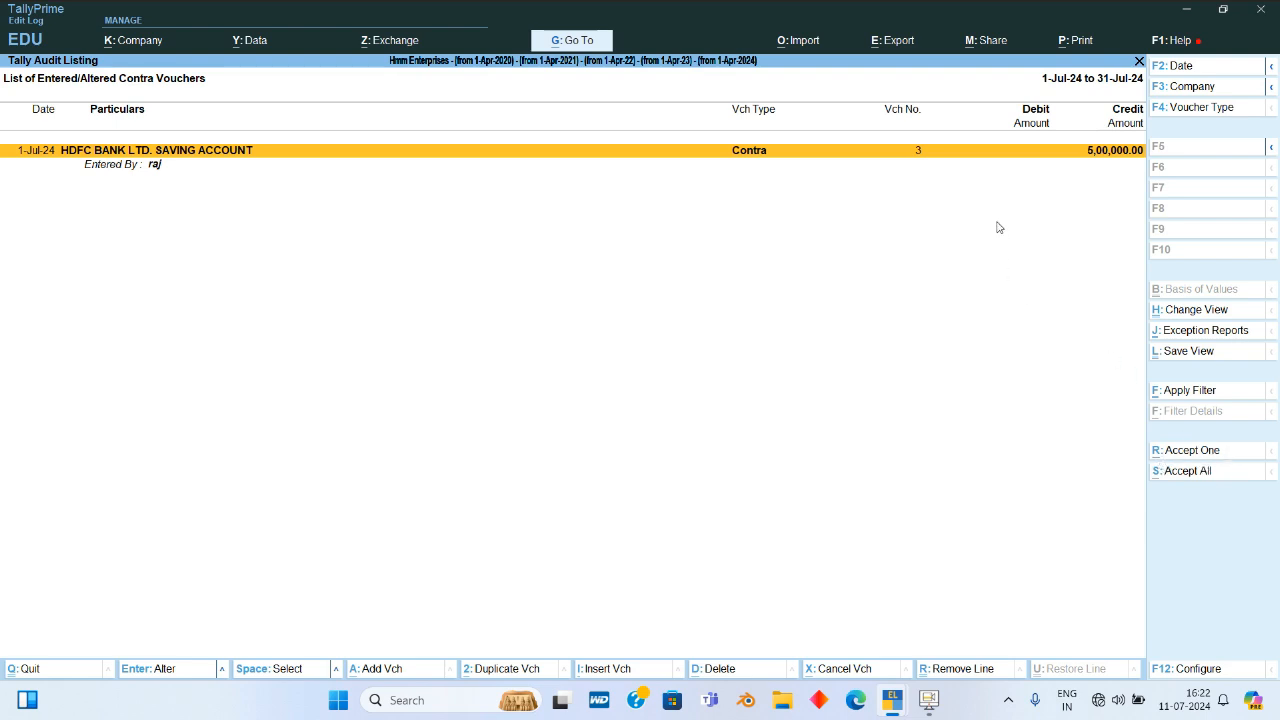
Accept the 1-Jul-24 contra voucher in the audit listing and return to the voucher type-wise statistics
{"action": "left_click", "coordinate": [1205, 453]}
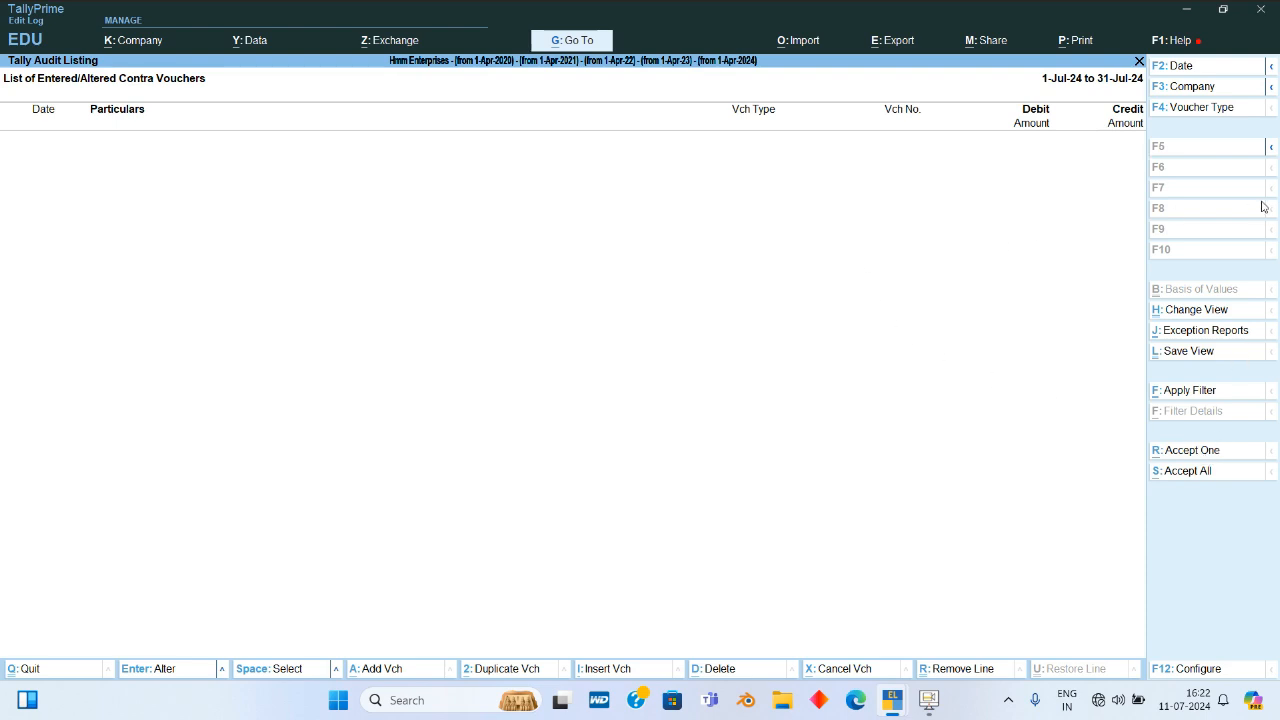
{"action": "key", "text": "Escape"}
{"action": "key", "text": "Escape"}
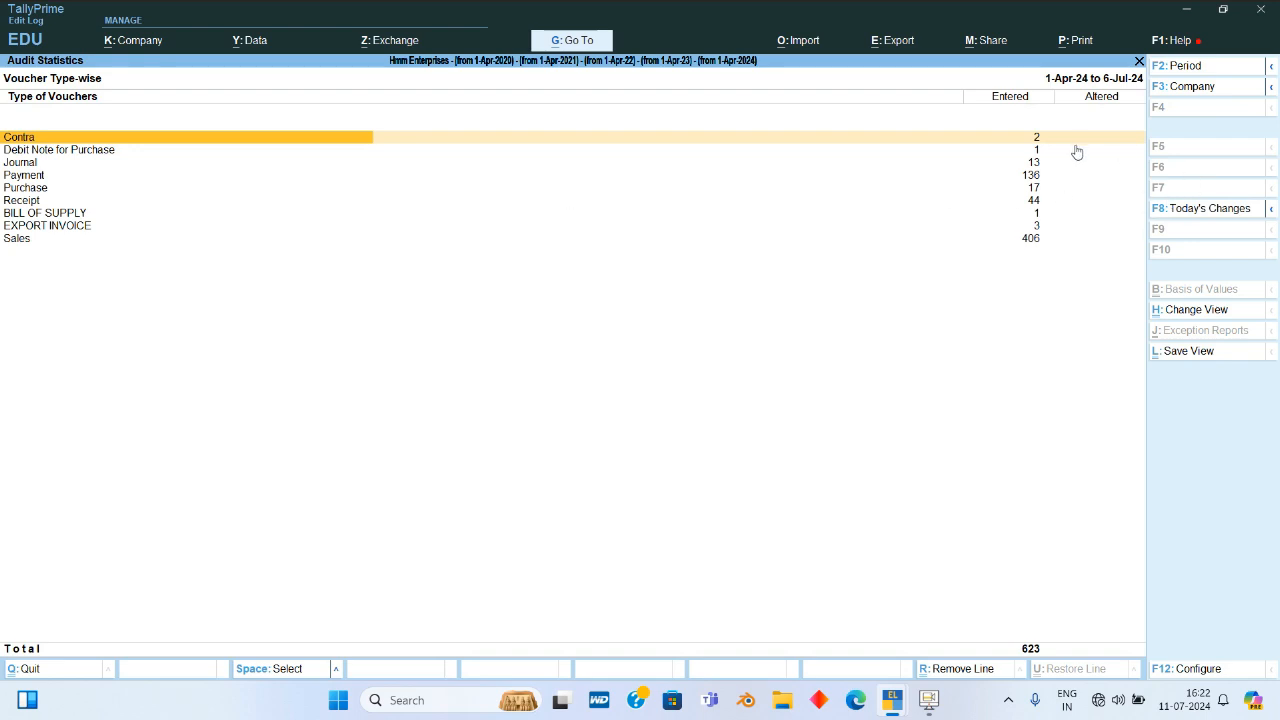
Check the monthly audit register for contra vouchers and return to the voucher type-wise statistics
{"action": "key", "text": "Return"}
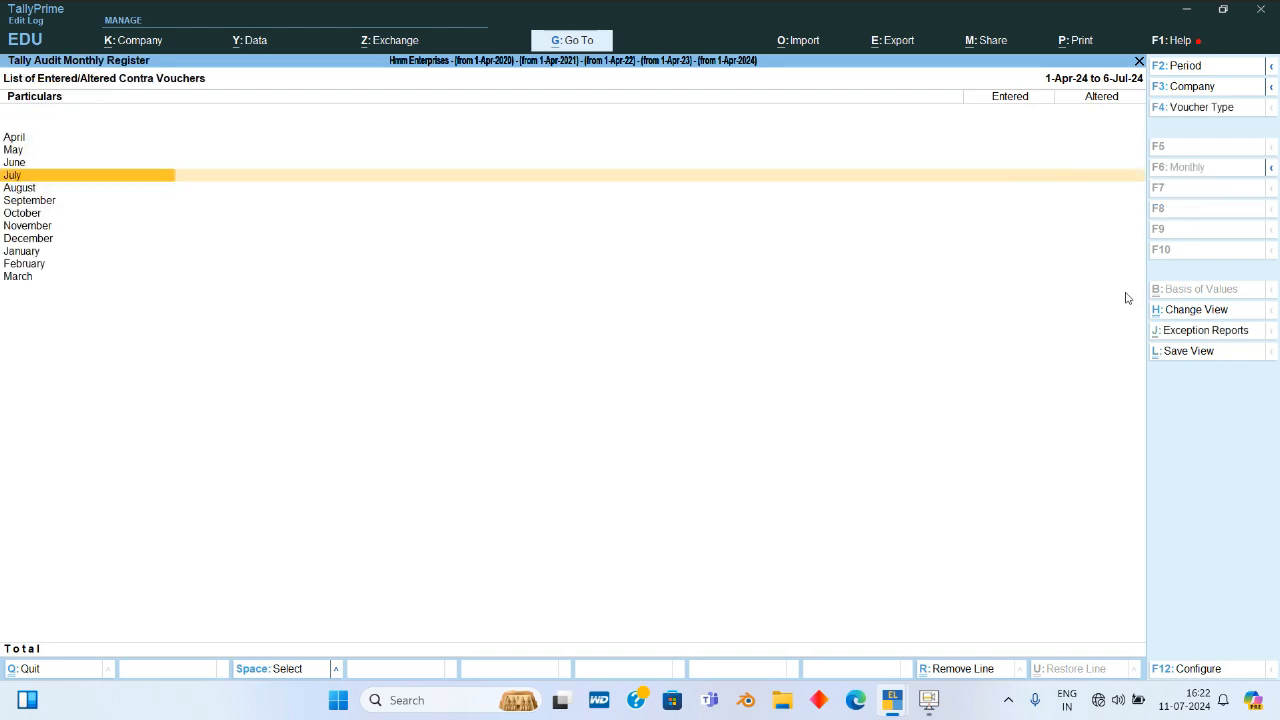
{"action": "key", "text": "Up"}
{"action": "key", "text": "Up"}
{"action": "key", "text": "Up"}
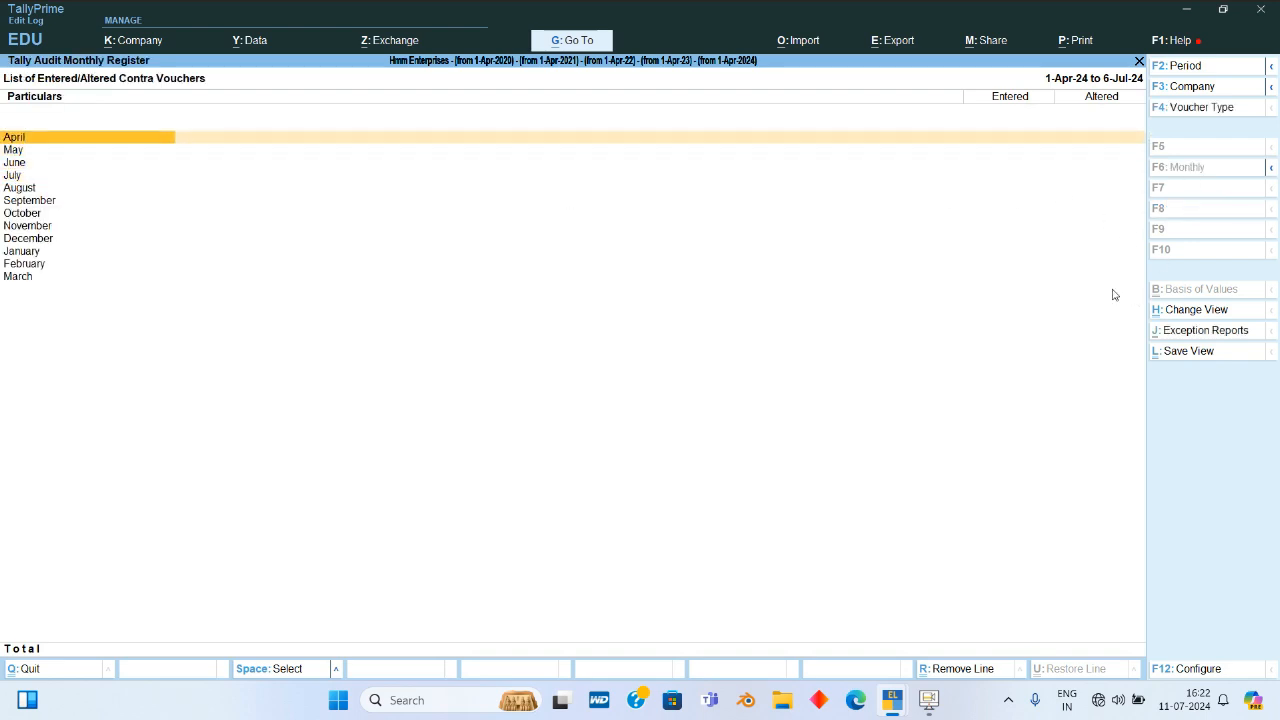
{"action": "key", "text": "Escape"}
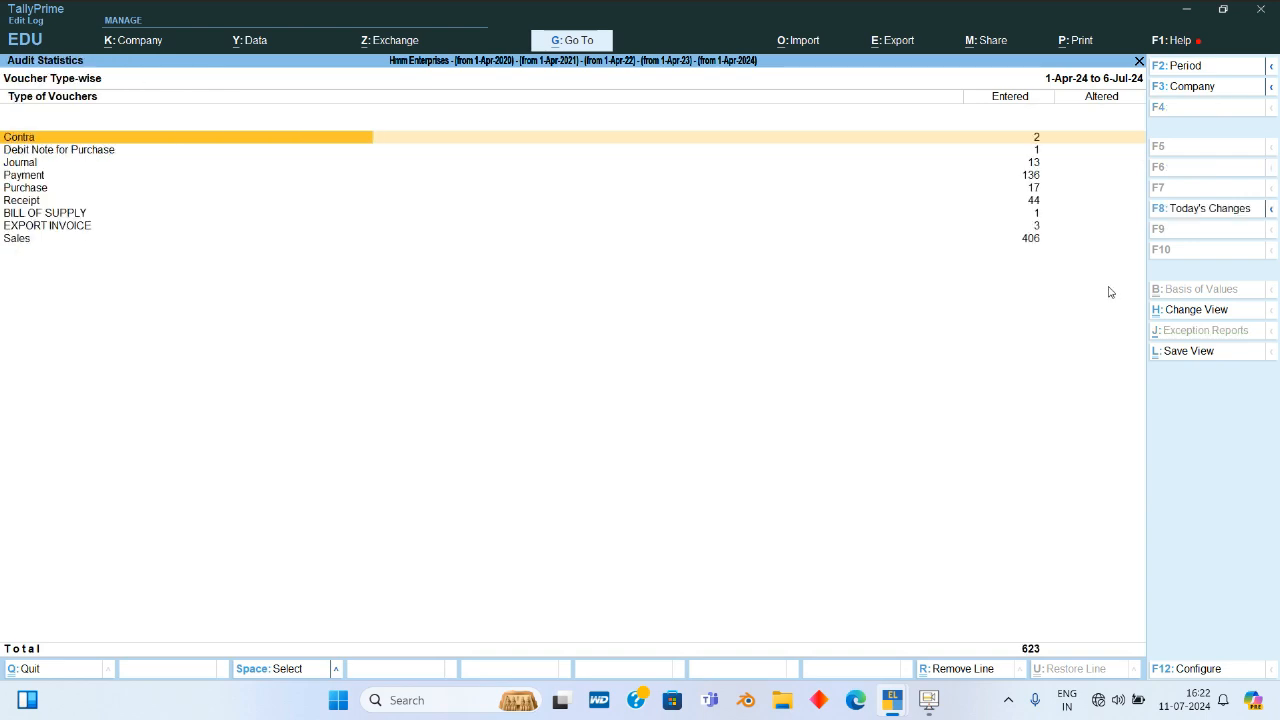
{"action": "key", "text": "Return"}
{"action": "key", "text": "Escape"}
Check the audit register for Debit Note for Purchase vouchers and return to the voucher type-wise statistics
{"action": "key", "text": "Down"}
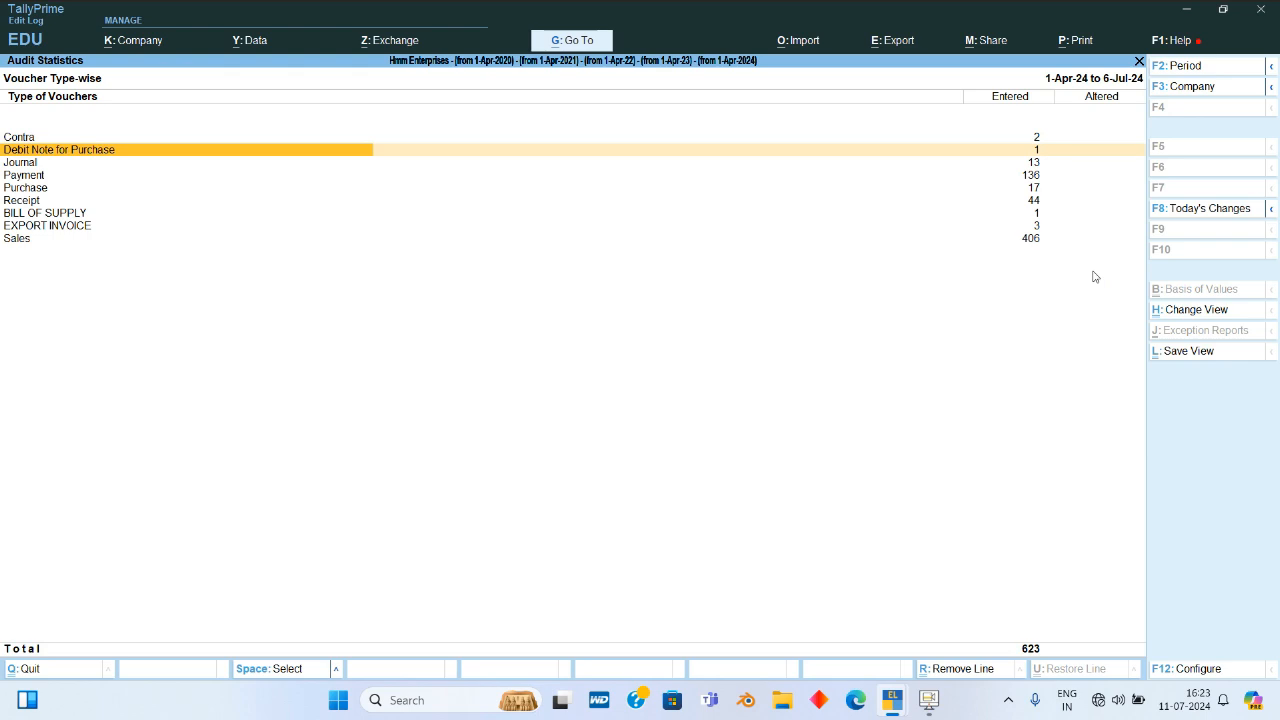
{"action": "key", "text": "Return"}
{"action": "key", "text": "Escape"}
{"action": "key", "text": "Return"}
{"action": "key", "text": "Return"}
{"action": "key", "text": "Escape"}
{"action": "key", "text": "Escape"}
Accept all five June 2024 journal vouchers one by one in the Tally Audit listing
{"action": "key", "text": "Down"}
{"action": "key", "text": "Return"}
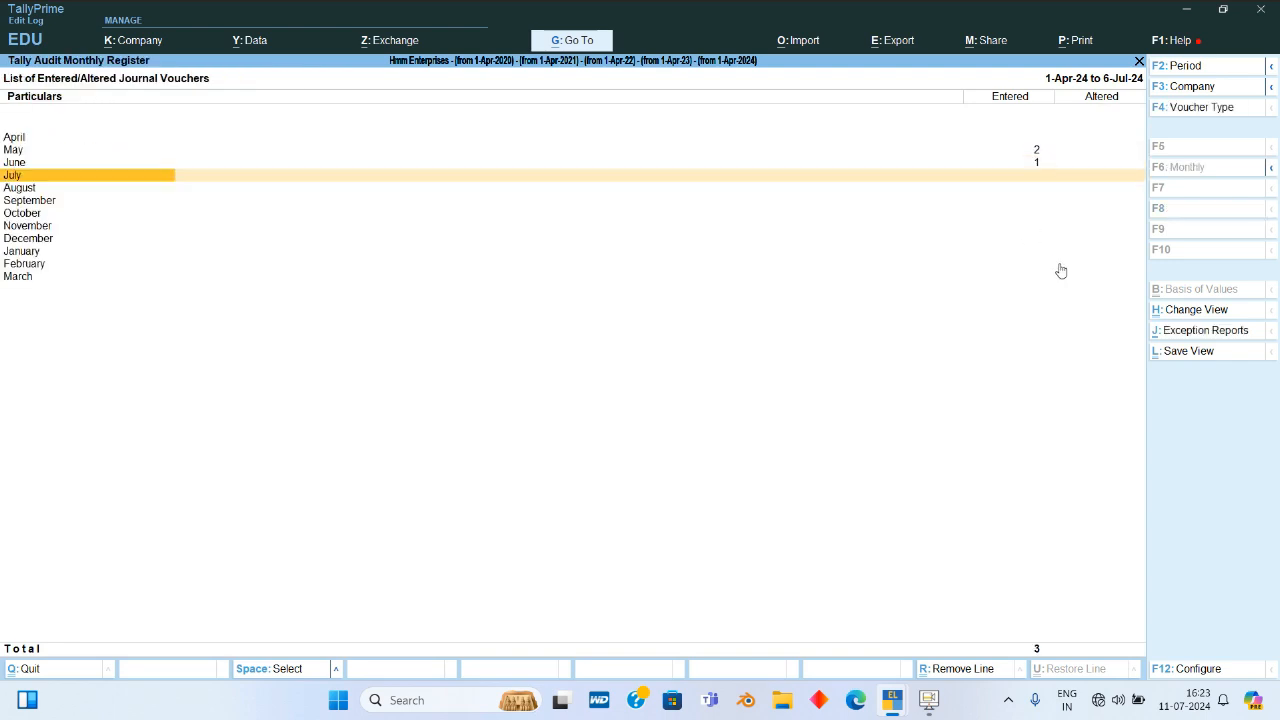
{"action": "key", "text": "Up"}
{"action": "key", "text": "Return"}
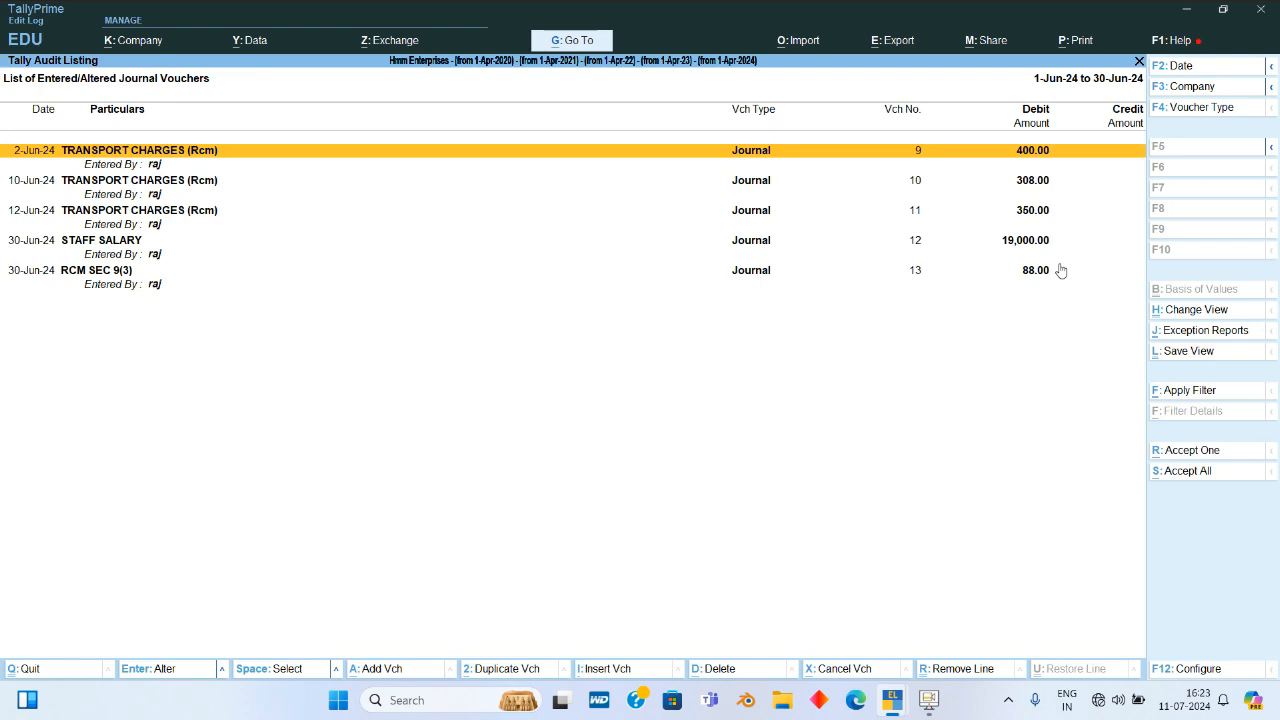
{"action": "left_click", "coordinate": [1208, 451]}
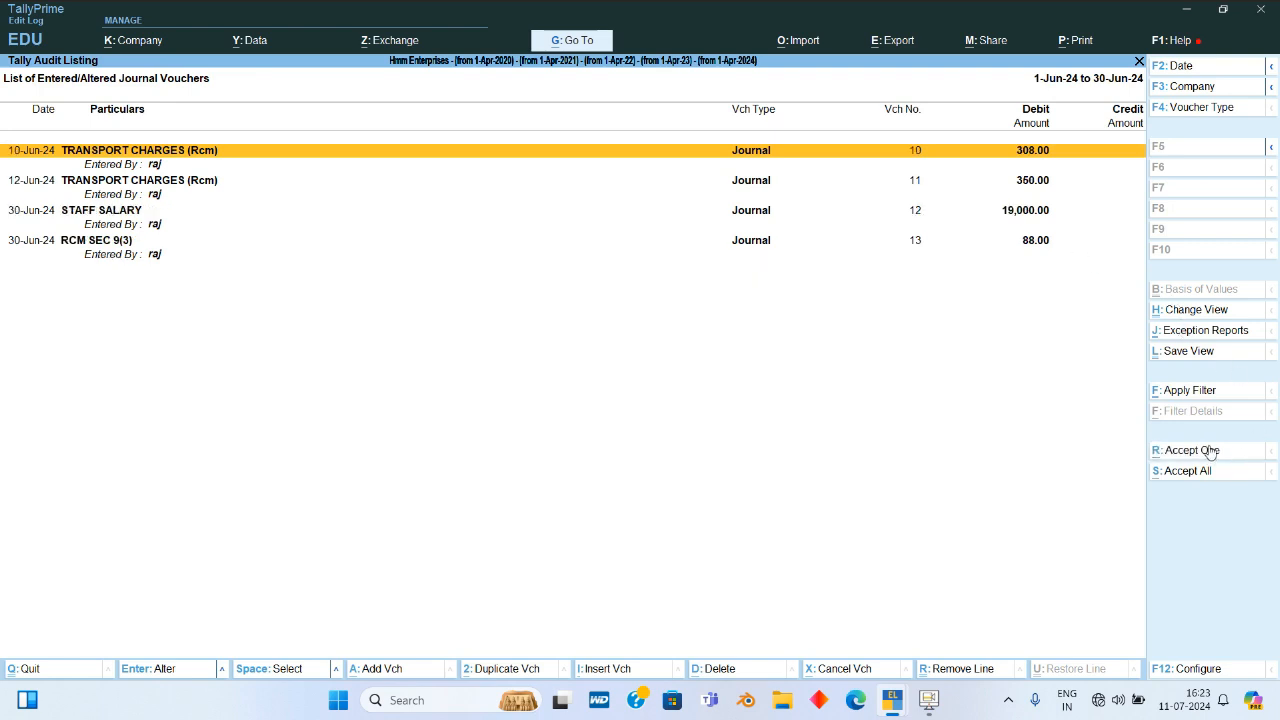
{"action": "left_click", "coordinate": [1210, 451]}
{"action": "left_click", "coordinate": [1210, 451]}
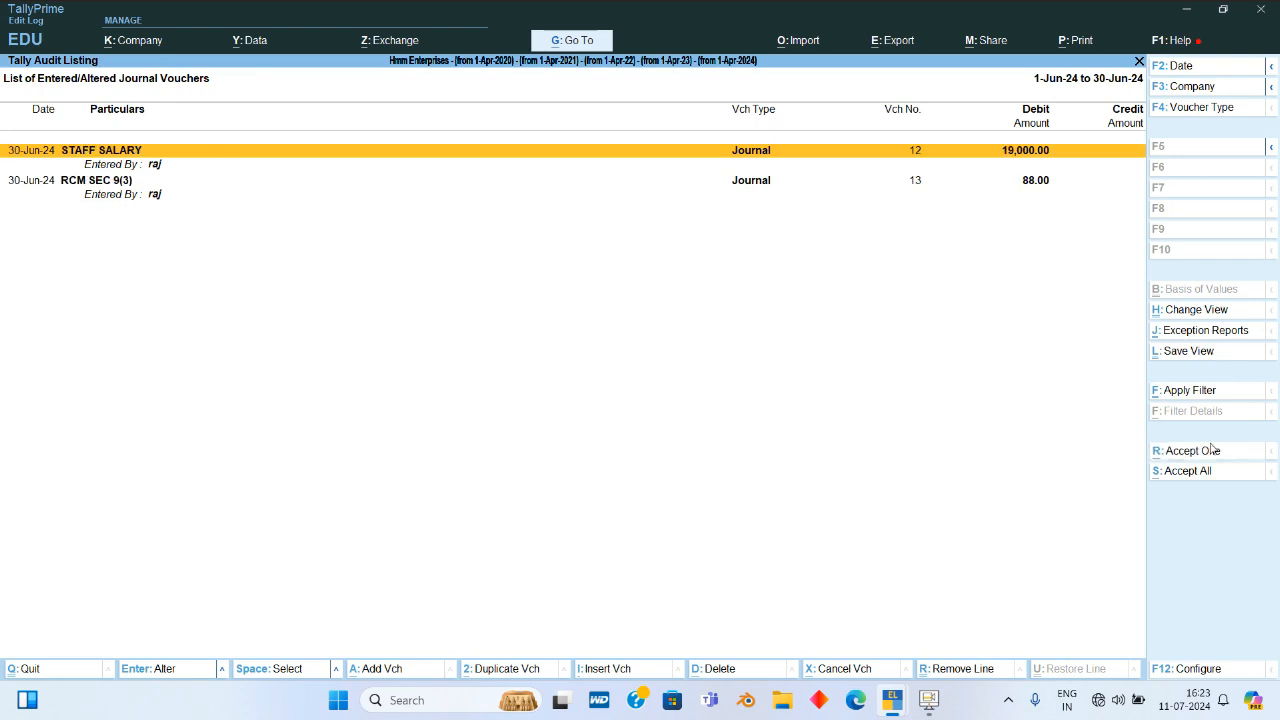
{"action": "left_click", "coordinate": [1210, 451]}
{"action": "left_click", "coordinate": [1210, 449]}
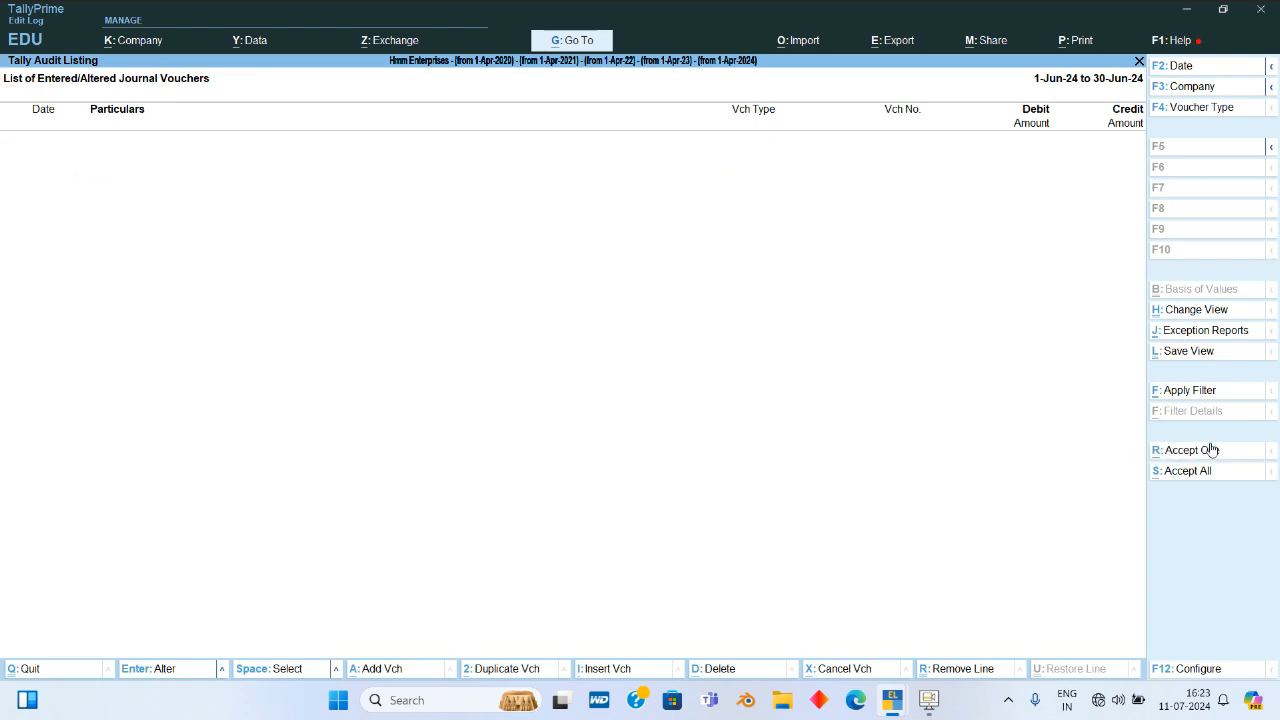
Check the journal entries in the monthly register and audit statistics, and return to Display More Reports
{"action": "key", "text": "Escape"}
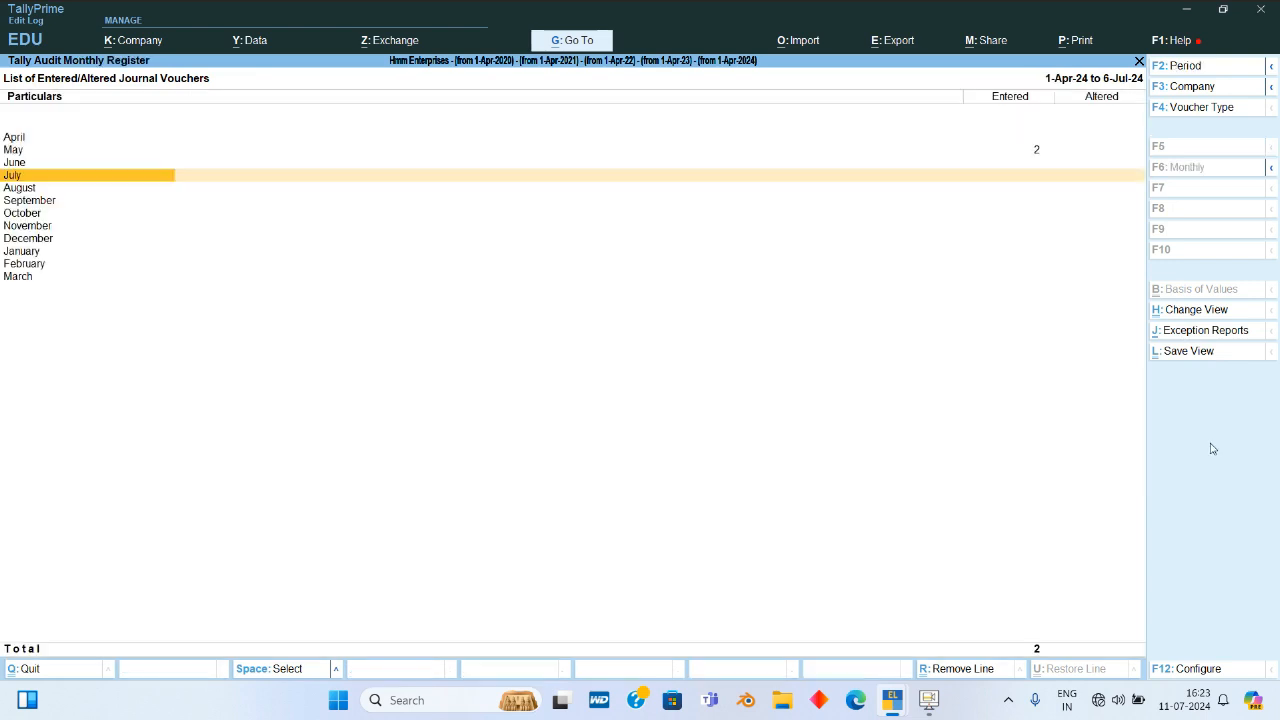
{"action": "key", "text": "Escape"}
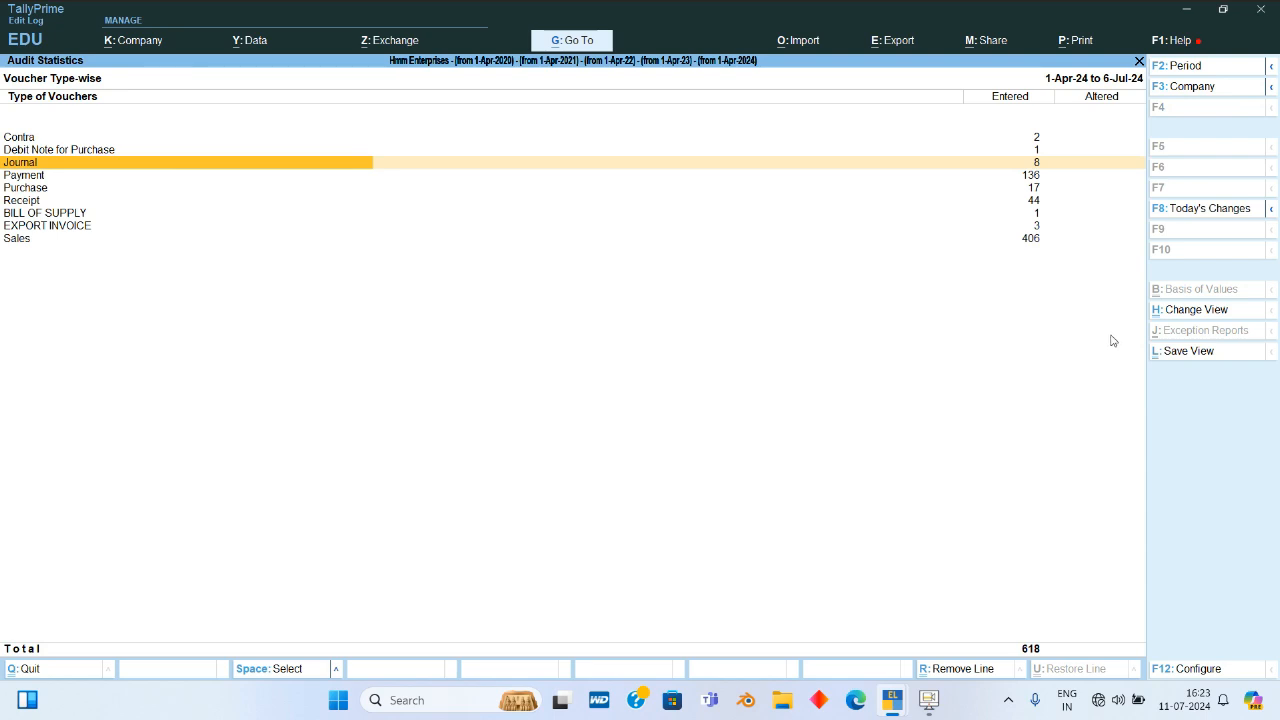
{"action": "key", "text": "Escape"}
{"action": "key", "text": "Escape"}
{"action": "key", "text": "Escape"}
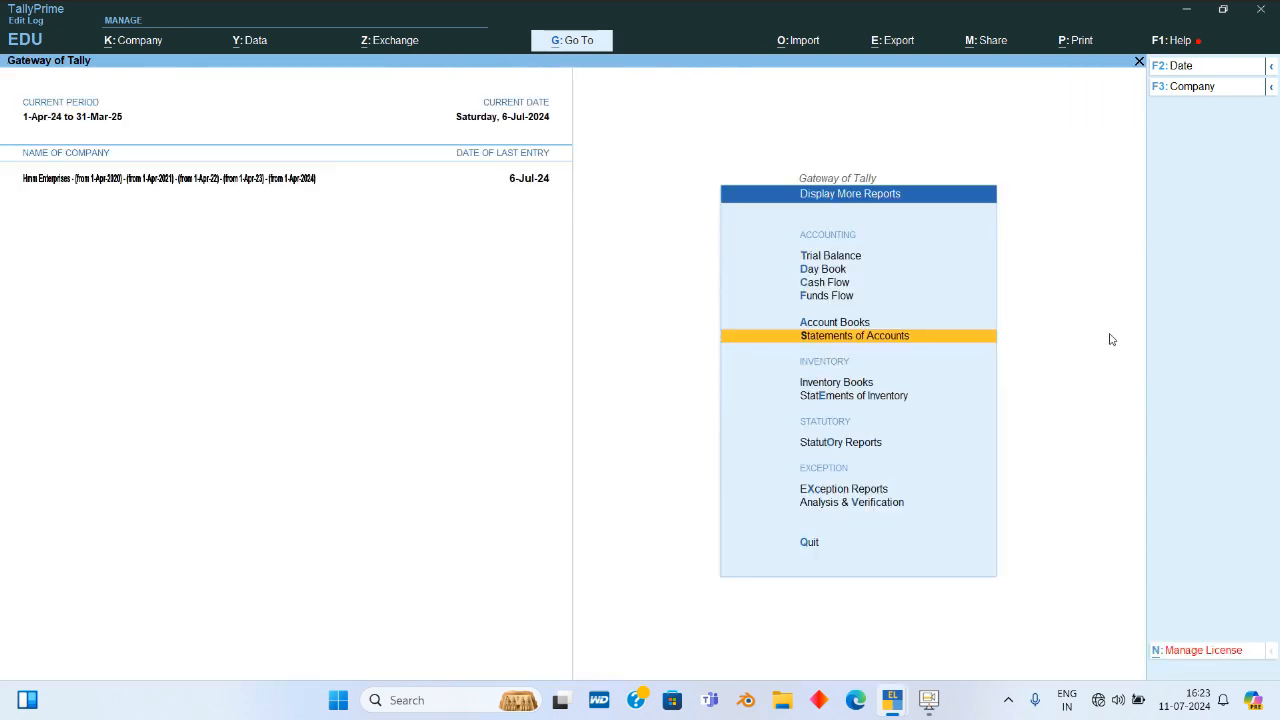
Open the Contra Register from the account books
{"action": "key", "text": "Up"}
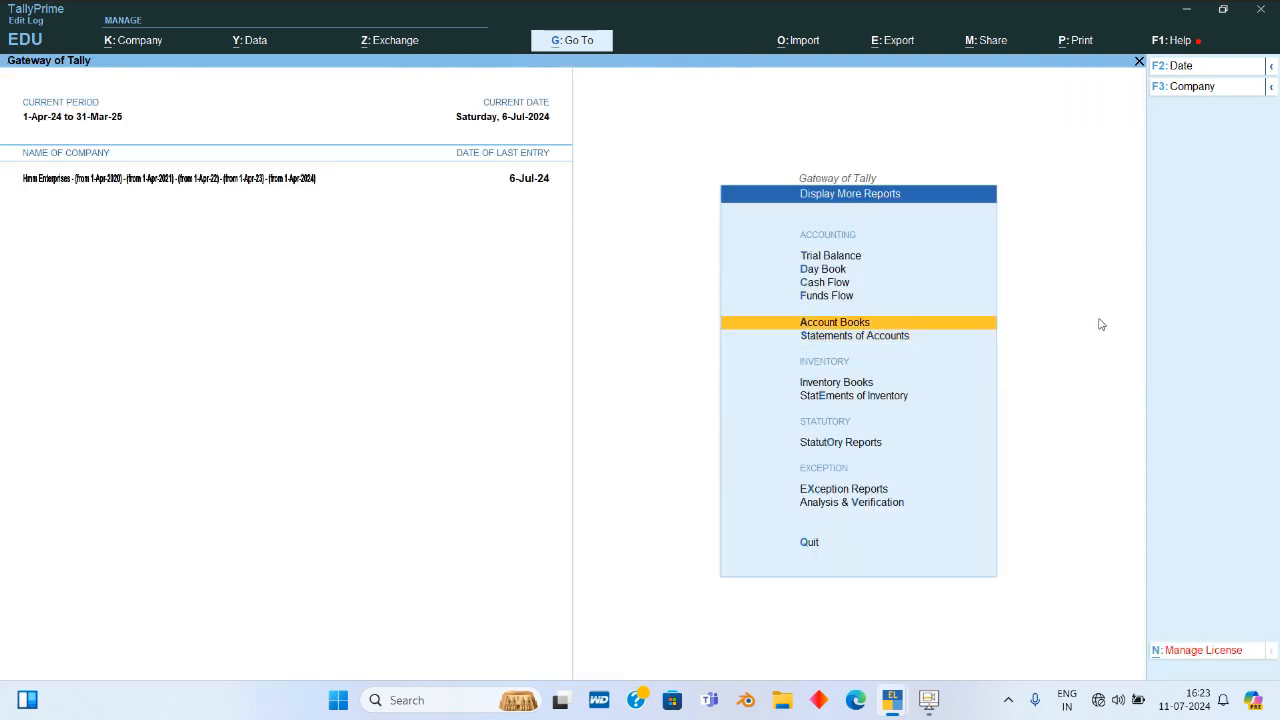
{"action": "key", "text": "Return"}
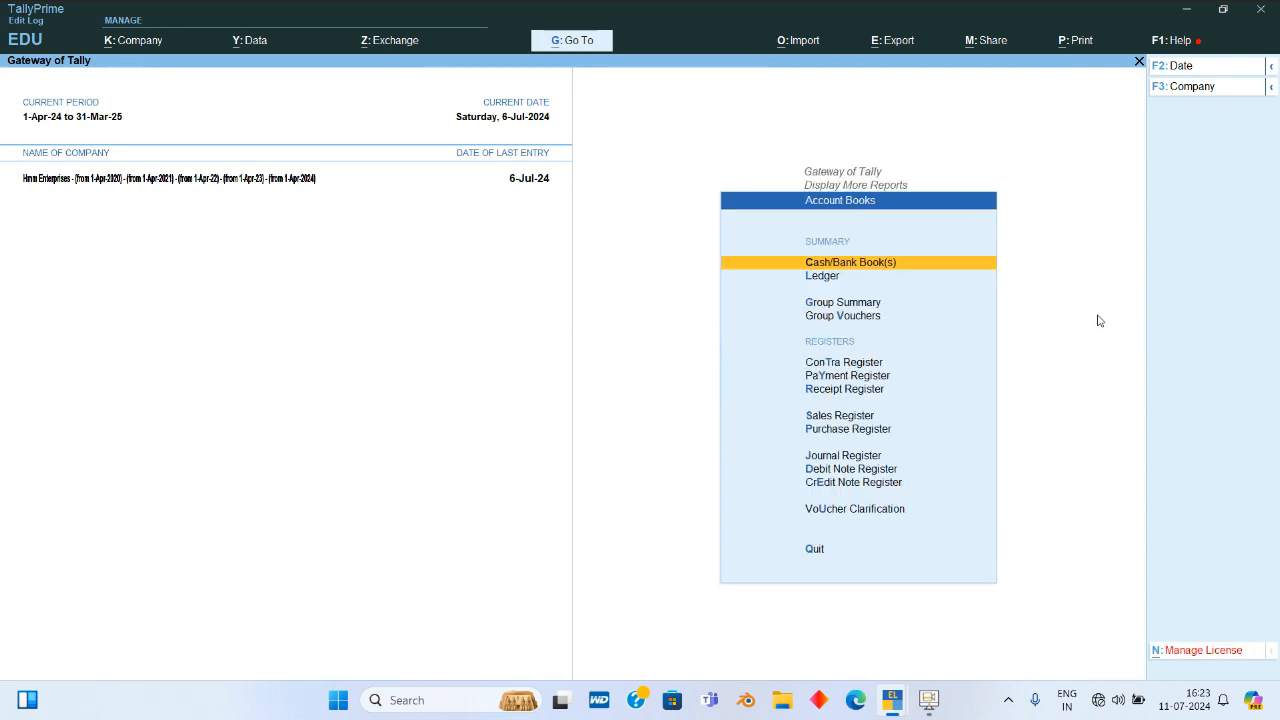
{"action": "key", "text": "Down"}
{"action": "key", "text": "Down"}
{"action": "key", "text": "Down"}
{"action": "key", "text": "Down"}
{"action": "key", "text": "Down"}
{"action": "key", "text": "Down"}
{"action": "key", "text": "Down"}
{"action": "key", "text": "Down"}
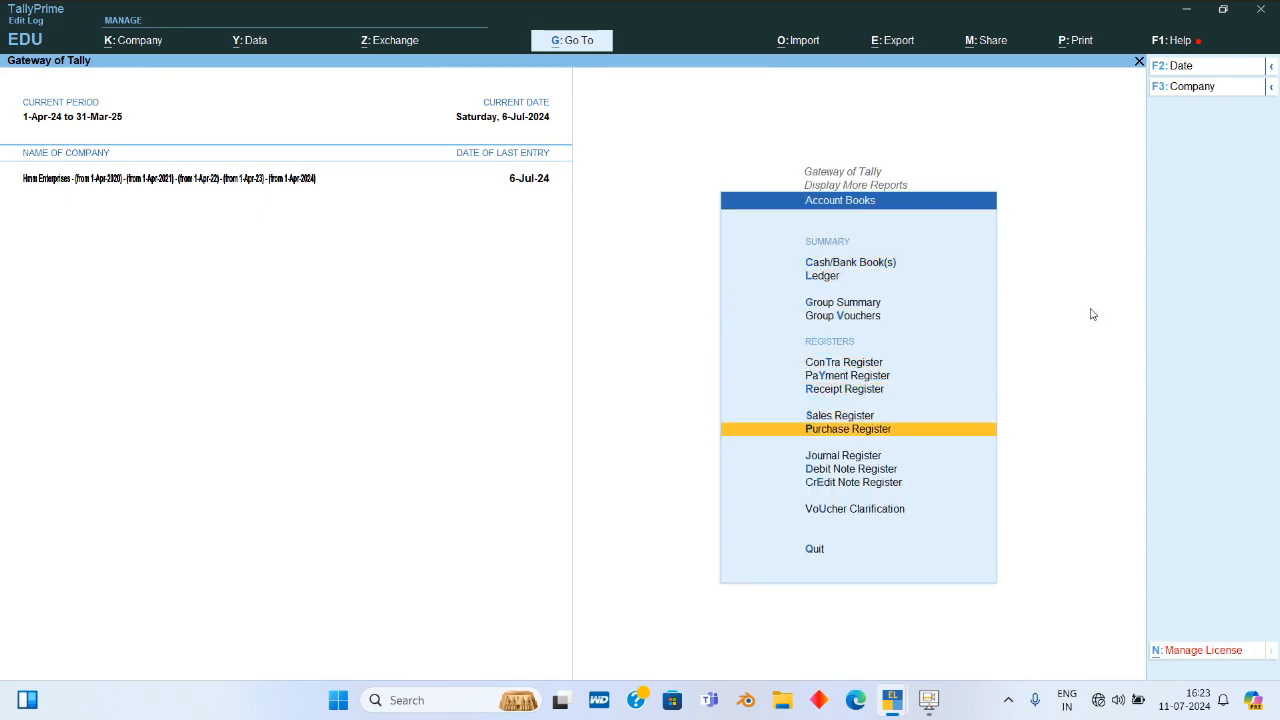
{"action": "key", "text": "Up"}
{"action": "key", "text": "Up"}
{"action": "key", "text": "Up"}
{"action": "key", "text": "Up"}
{"action": "key", "text": "Return"}
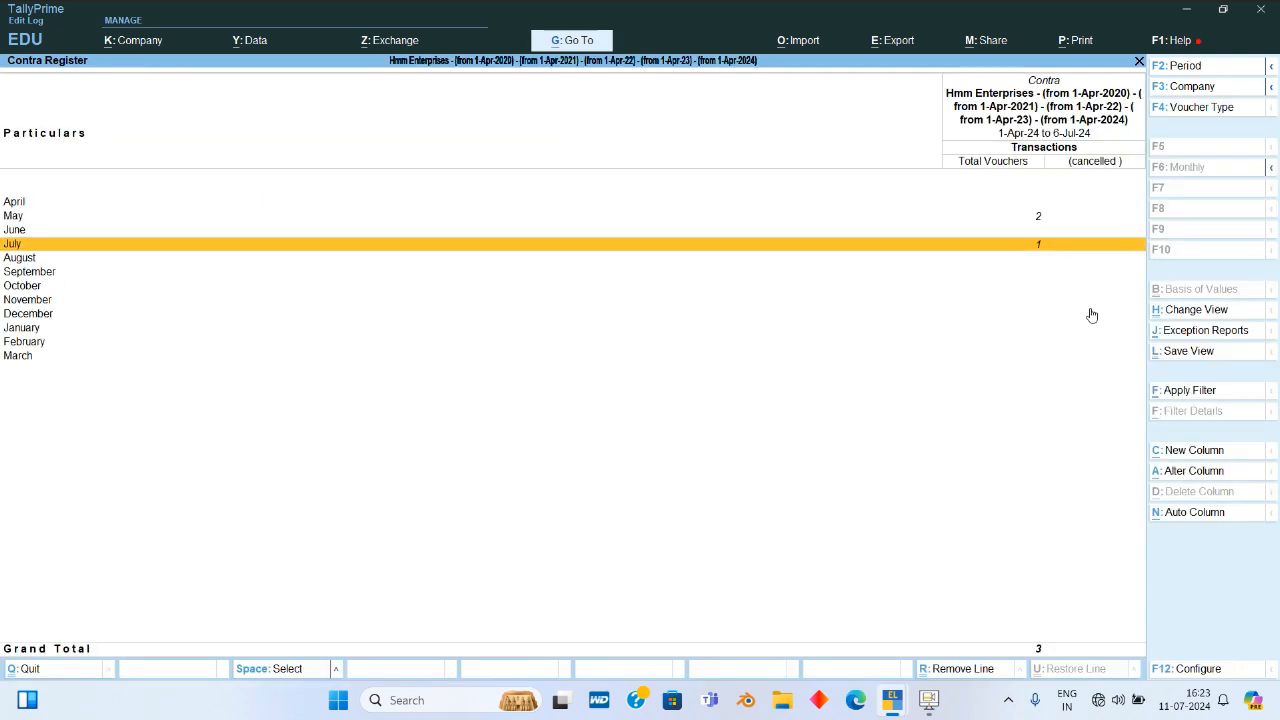
Check the May contra vouchers, and open July contra voucher no. 3 for alteration
{"action": "key", "text": "Up"}
{"action": "key", "text": "Up"}
{"action": "key", "text": "Return"}
{"action": "key", "text": "Escape"}
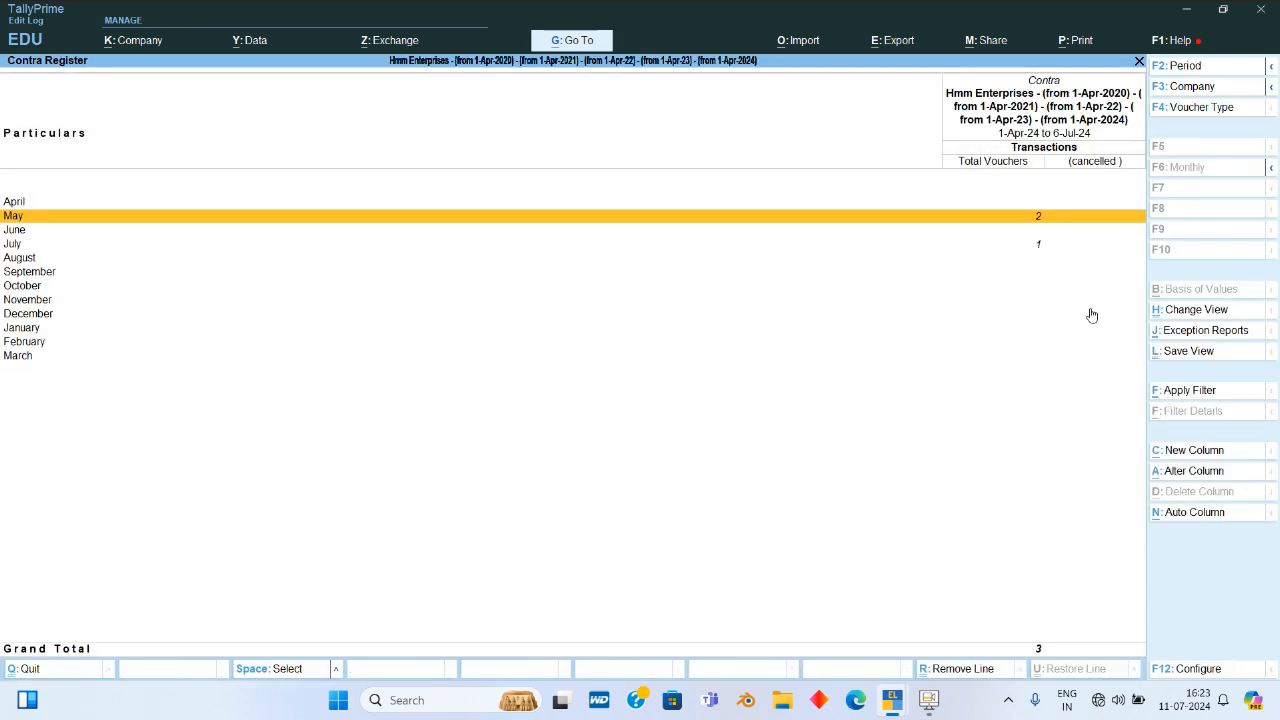
{"action": "key", "text": "Down"}
{"action": "key", "text": "Down"}
{"action": "key", "text": "Return"}
{"action": "key", "text": "Return"}
{"action": "key", "text": "Return"}
{"action": "key", "text": "Return"}
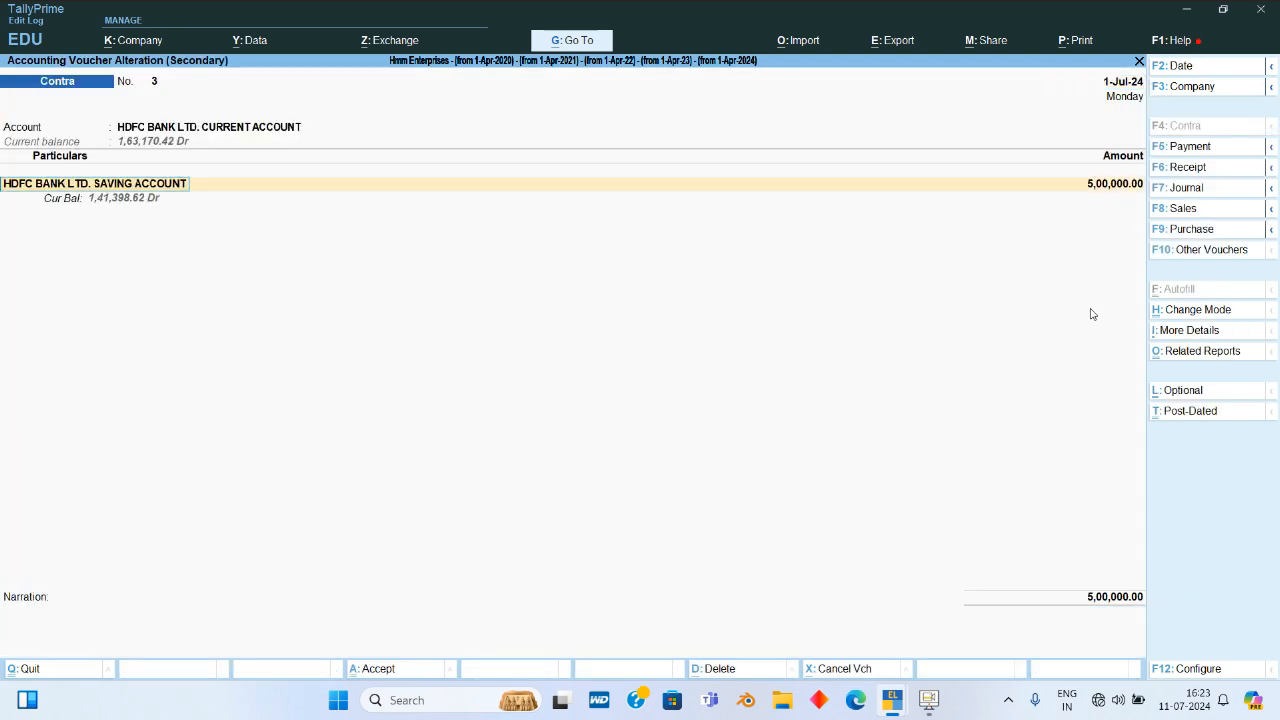
Set the HDFC Bank Ltd. Saving Account amount to 4,00,000 in the contra voucher, accept it and return to Account Books
{"action": "key", "text": "Return"}
{"action": "type", "text": "40000"}
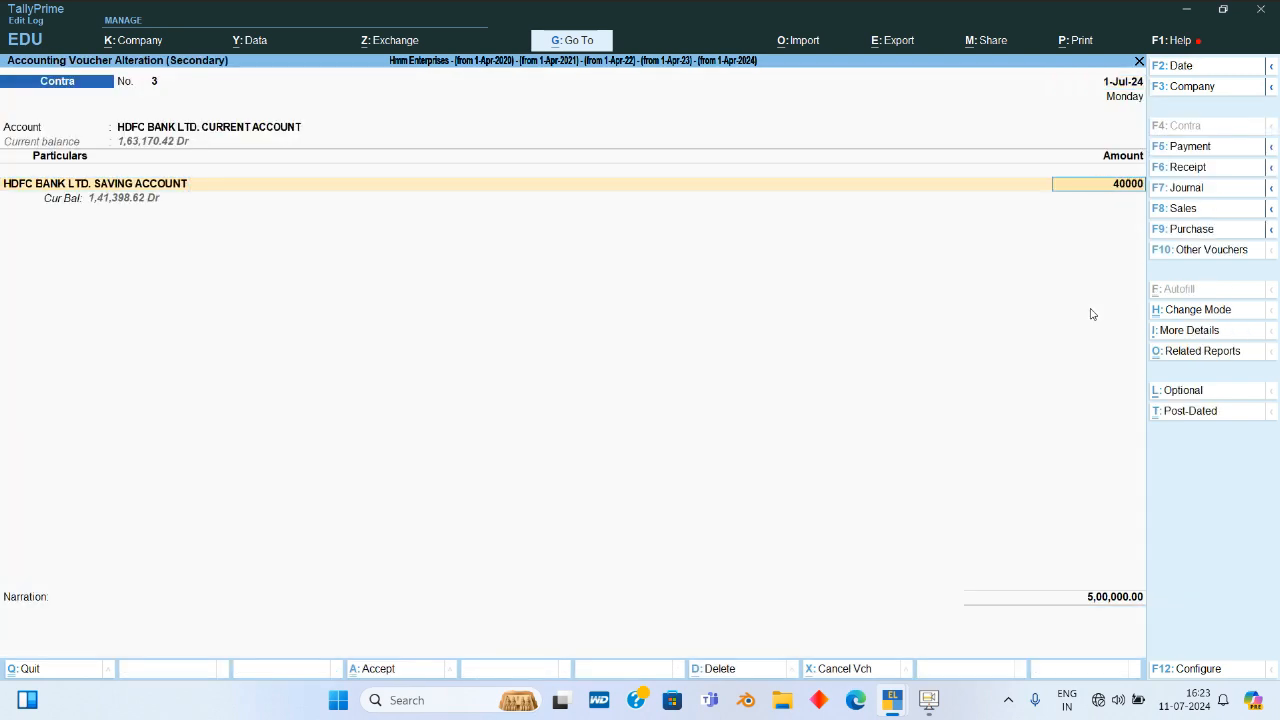
{"action": "key", "text": "Return"}
{"action": "key", "text": "Return"}
{"action": "key", "text": "Return"}
{"action": "key", "text": "Return"}
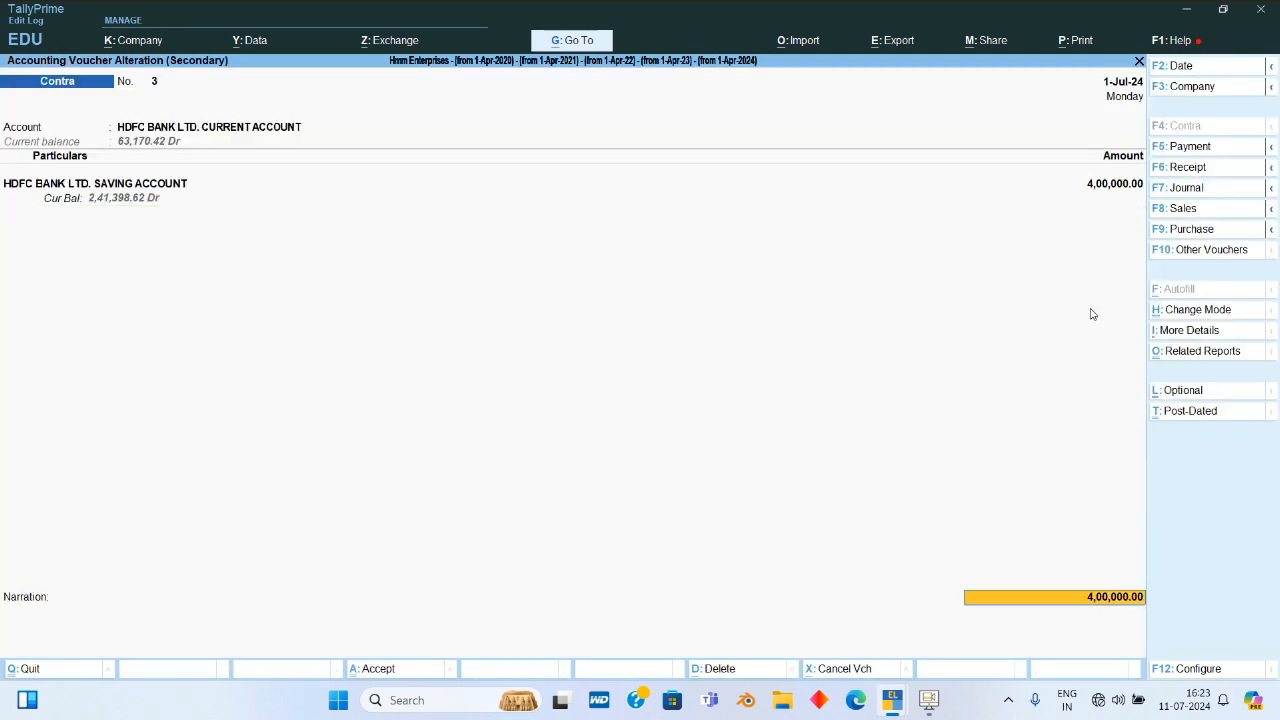
{"action": "key", "text": "Return"}
{"action": "key", "text": "Return"}
{"action": "key", "text": "Return"}
{"action": "key", "text": "Return"}
{"action": "key", "text": "Return"}
{"action": "key", "text": "Return"}
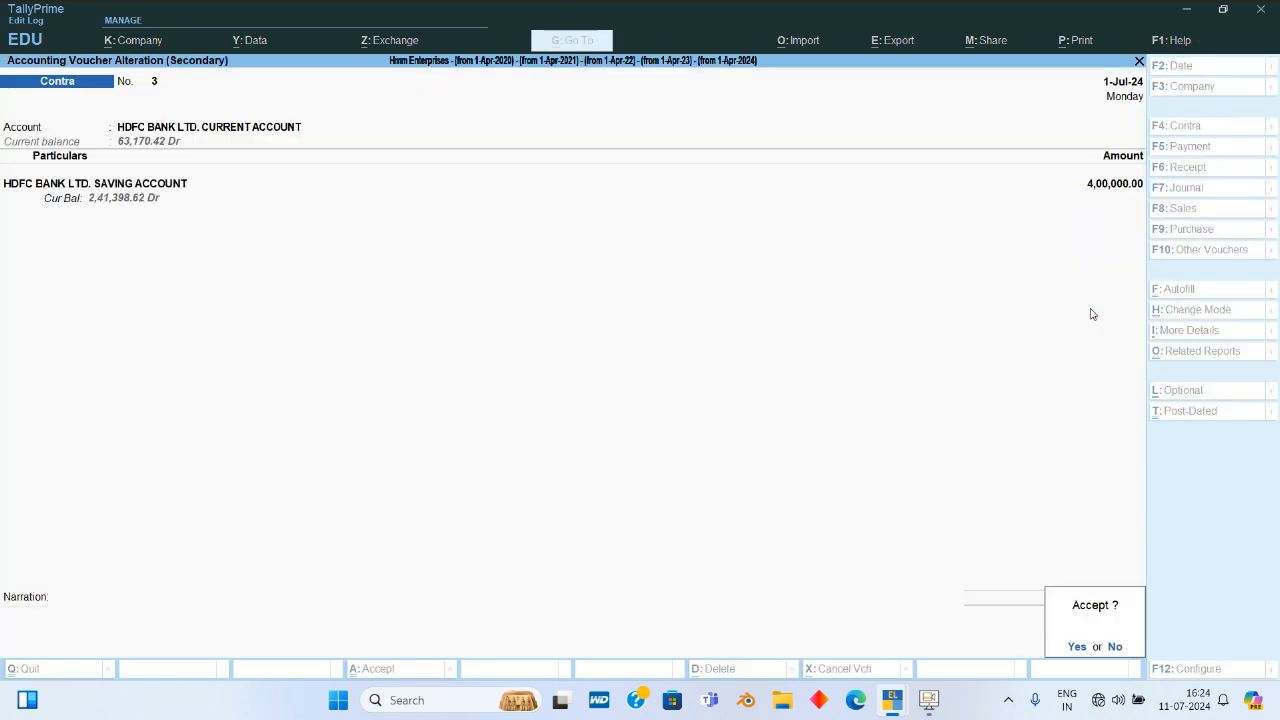
{"action": "key", "text": "Return"}
{"action": "key", "text": "Escape"}
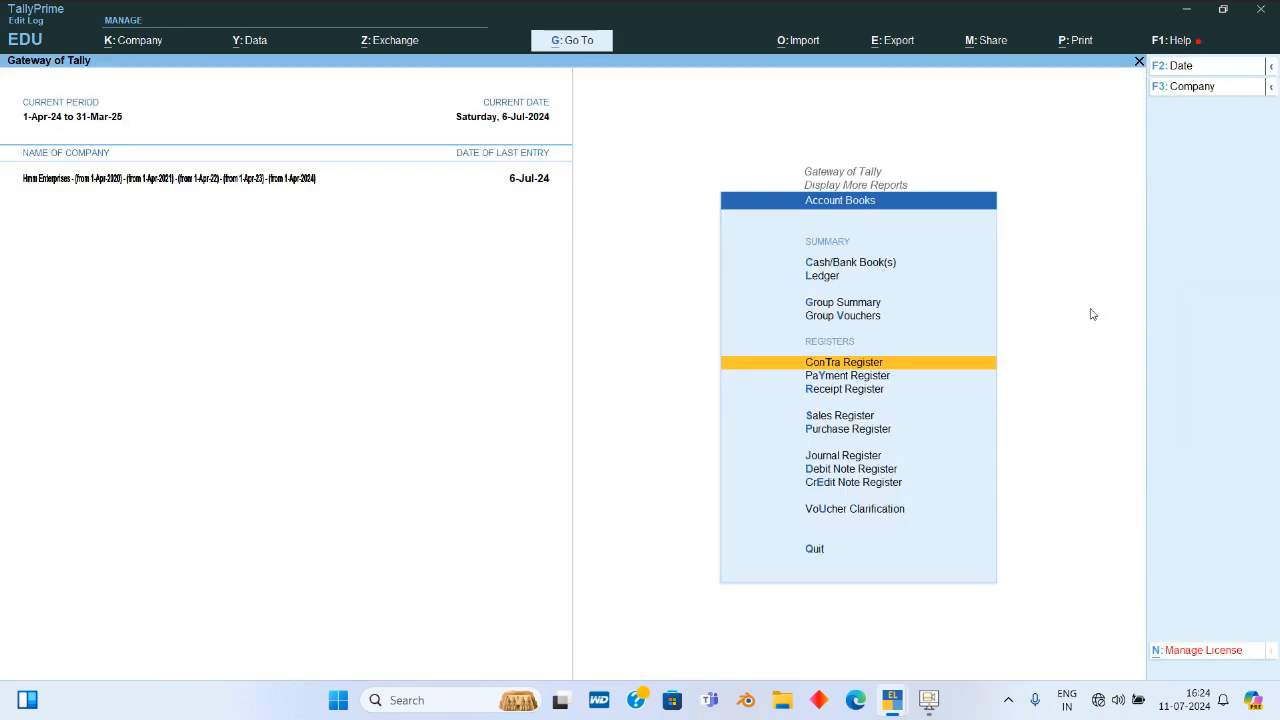
Open the voucher type-wise Tally Audit statistics under Statements of Accounts
{"action": "key", "text": "Down"}
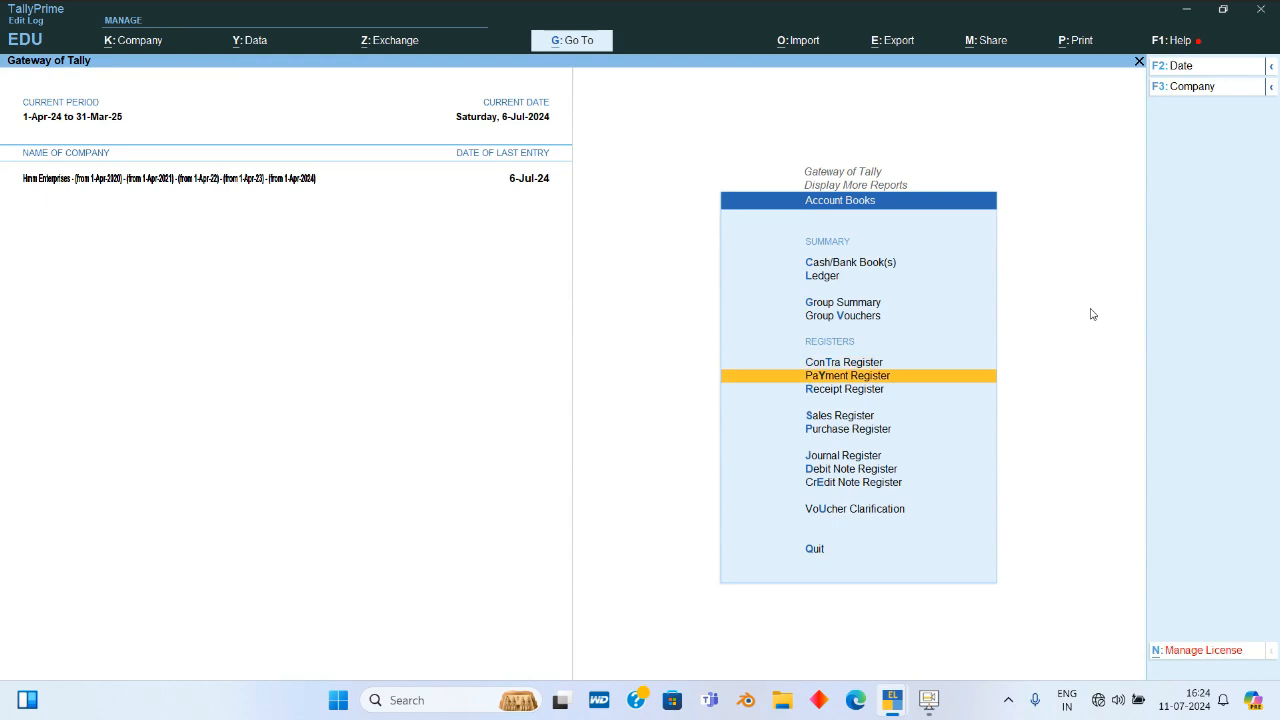
{"action": "key", "text": "Escape"}
{"action": "key", "text": "Down"}
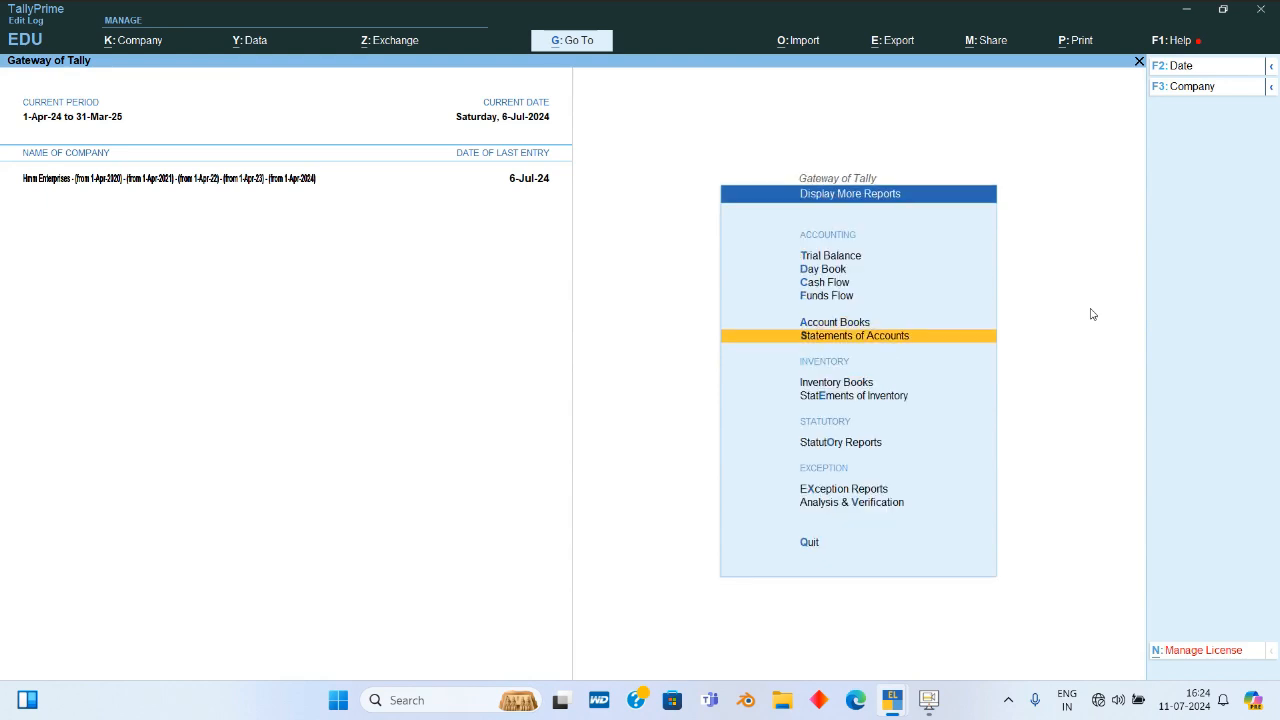
{"action": "key", "text": "Return"}
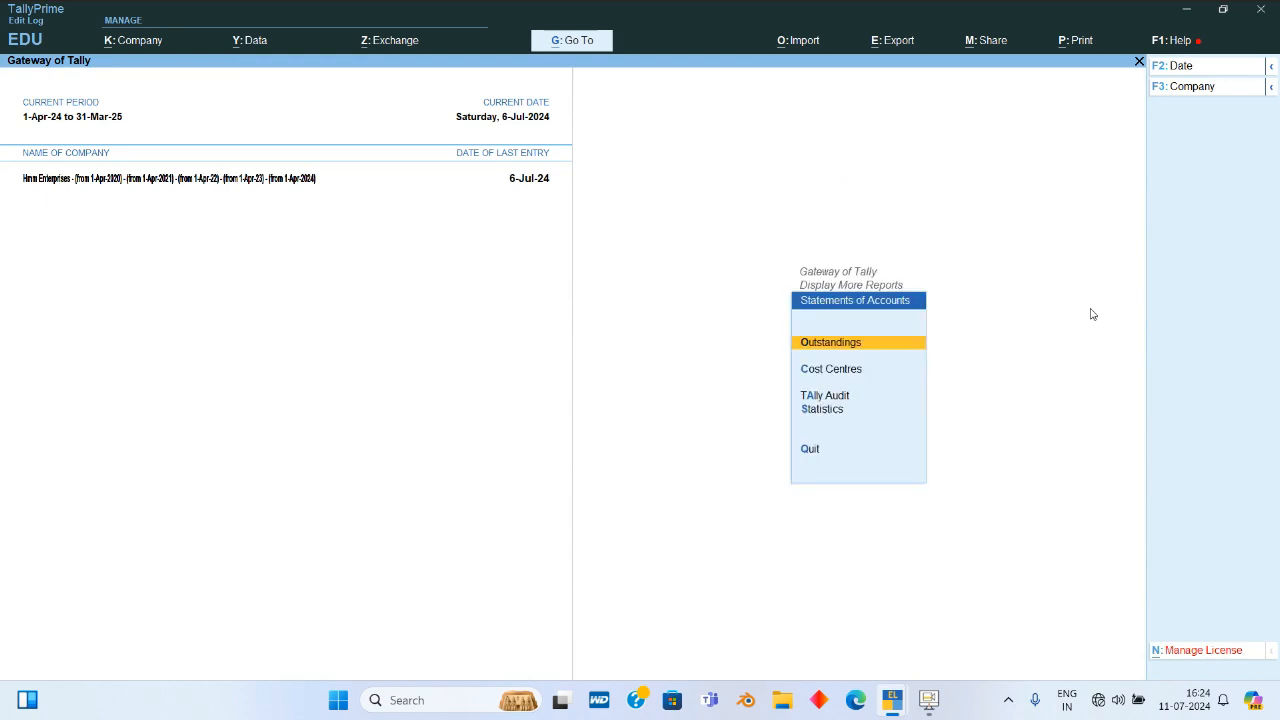
{"action": "key", "text": "Down"}
{"action": "key", "text": "Down"}
{"action": "key", "text": "Return"}
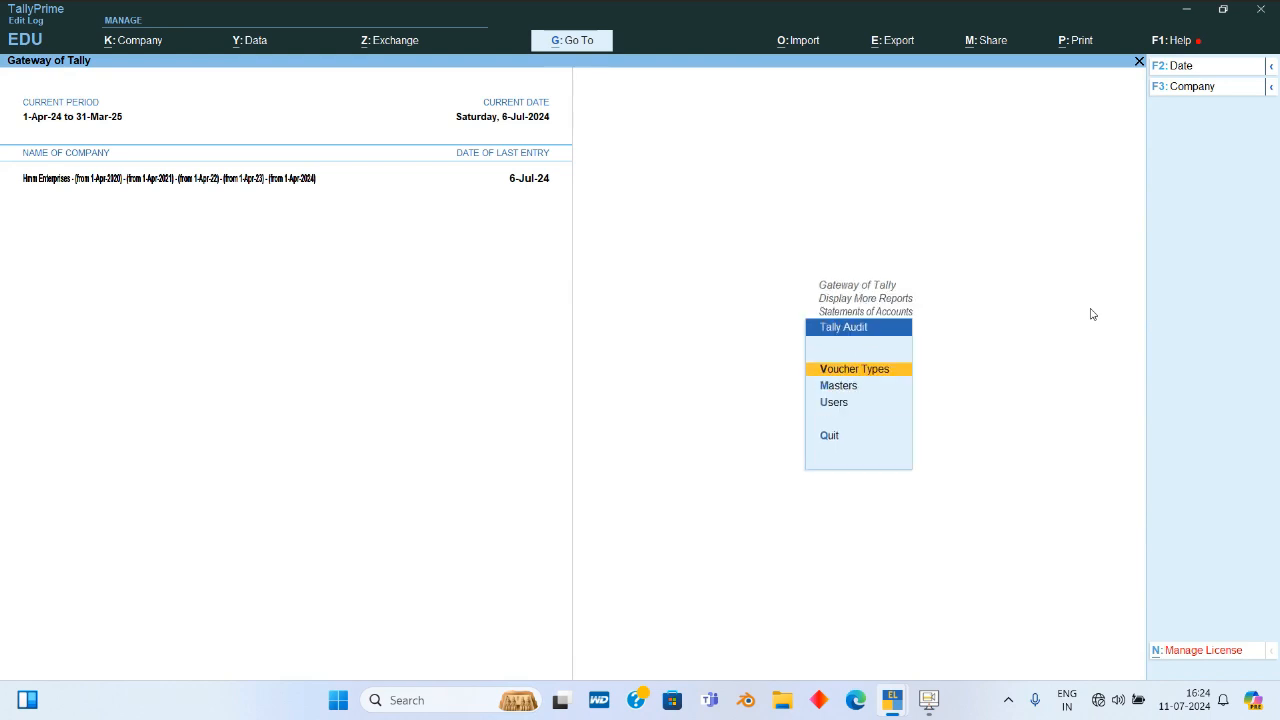
{"action": "key", "text": "Return"}
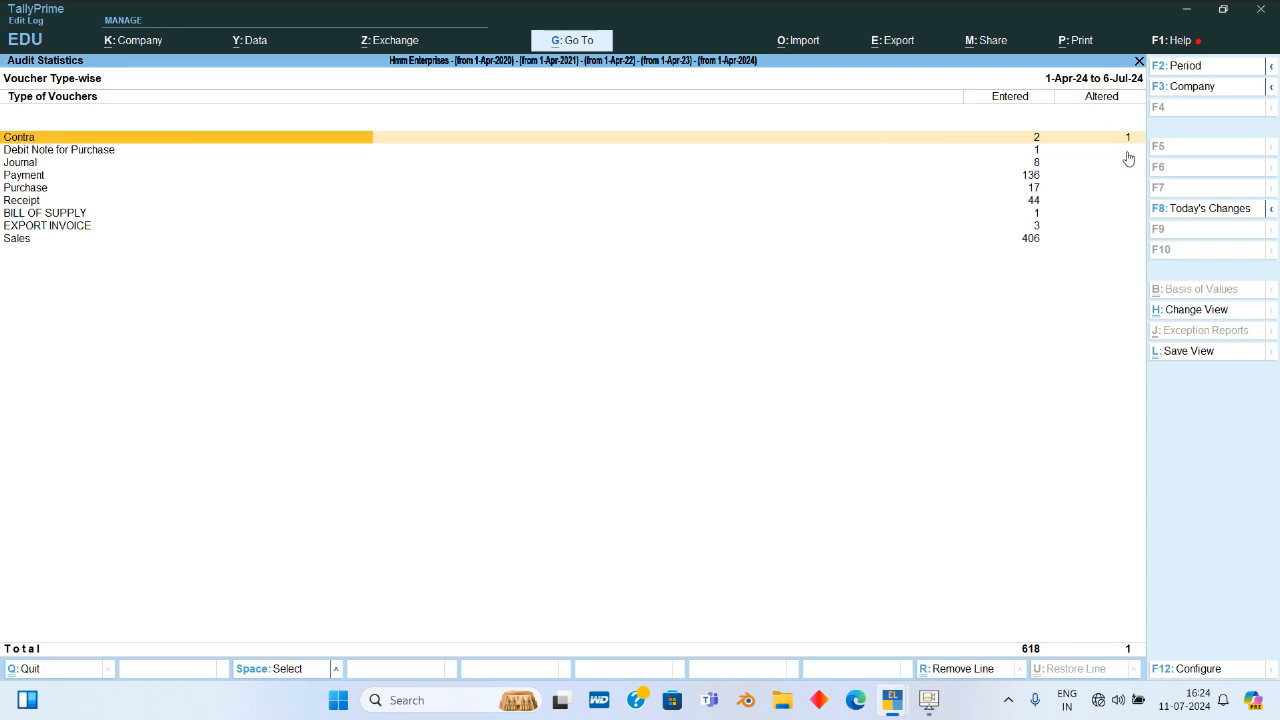
Open contra voucher no. 3 from the list of altered contra vouchers for July 2024
{"action": "key", "text": "Right"}
{"action": "key", "text": "Right"}
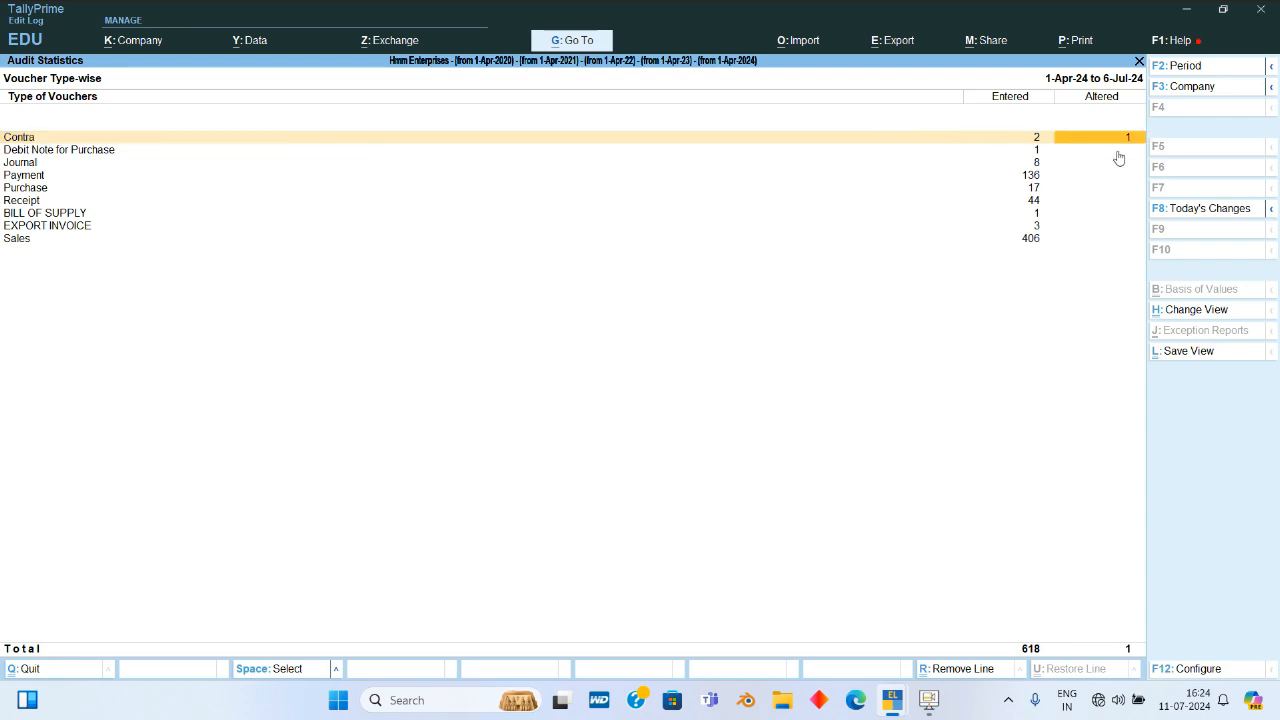
{"action": "key", "text": "Return"}
{"action": "key", "text": "Return"}
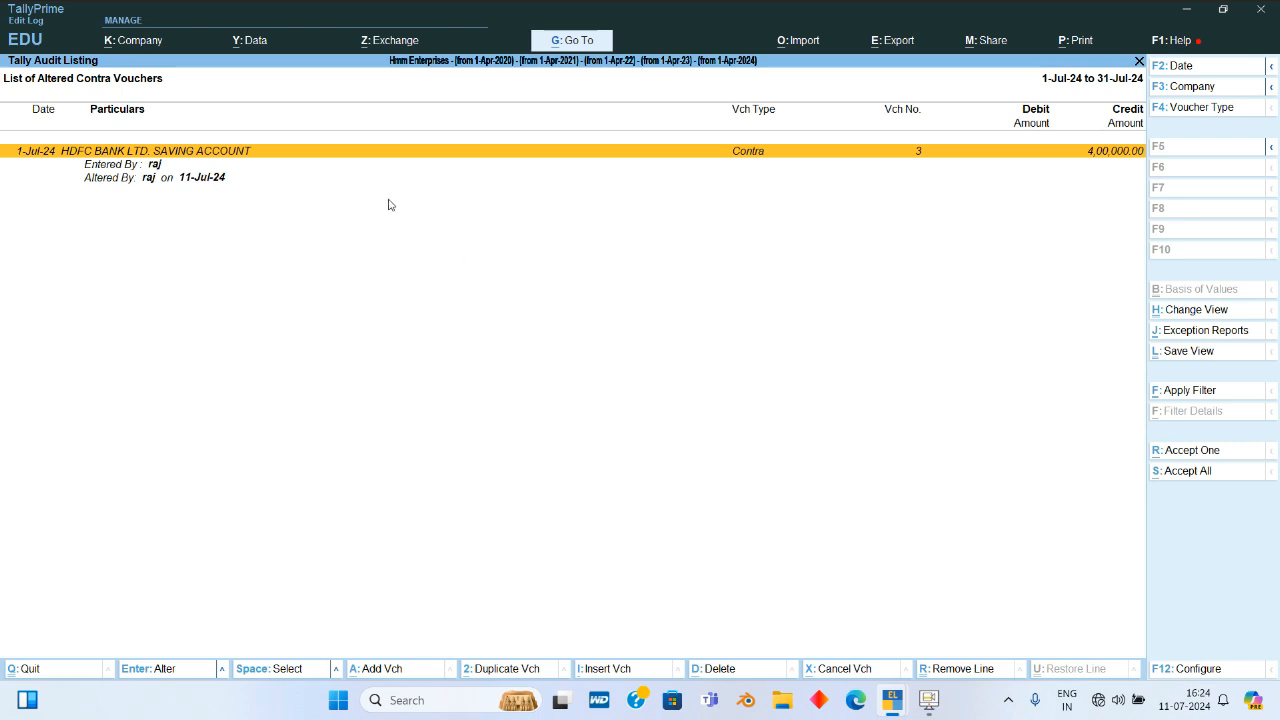
{"action": "key", "text": "Return"}
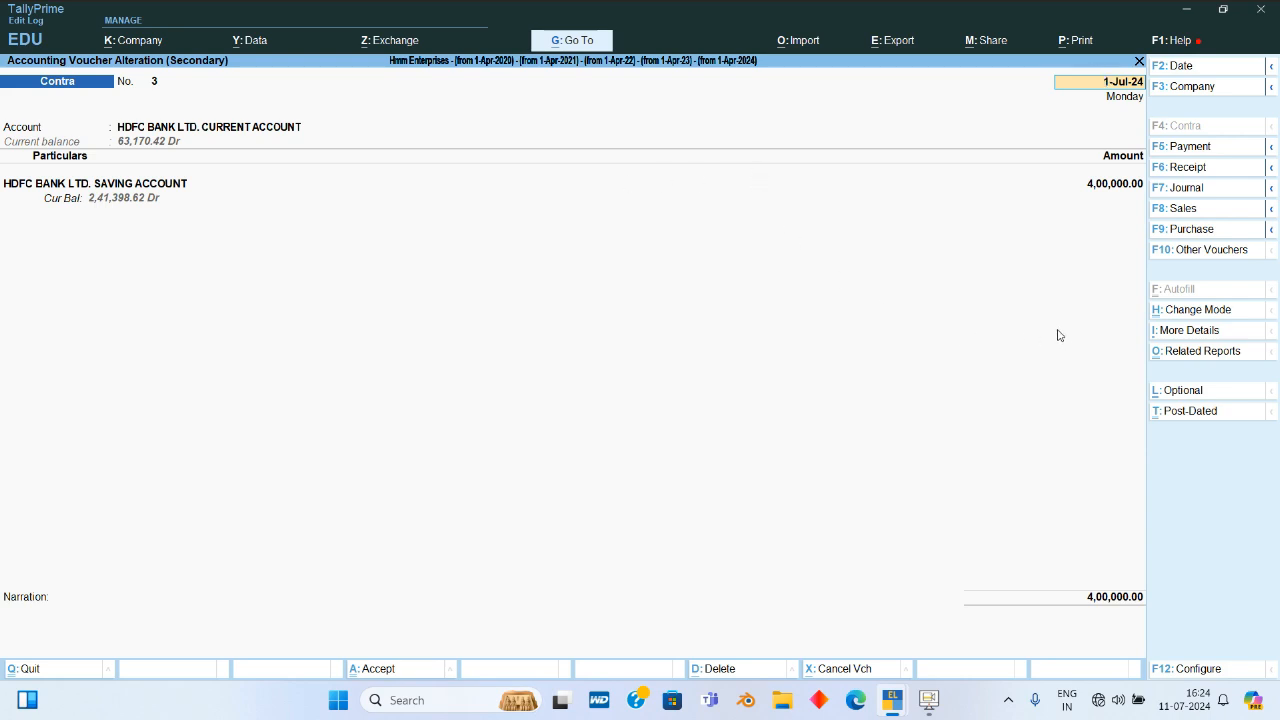
Compare versions 2 and 3 of the contra voucher in its Edit Log, and close the log
{"action": "left_click", "coordinate": [1206, 362]}
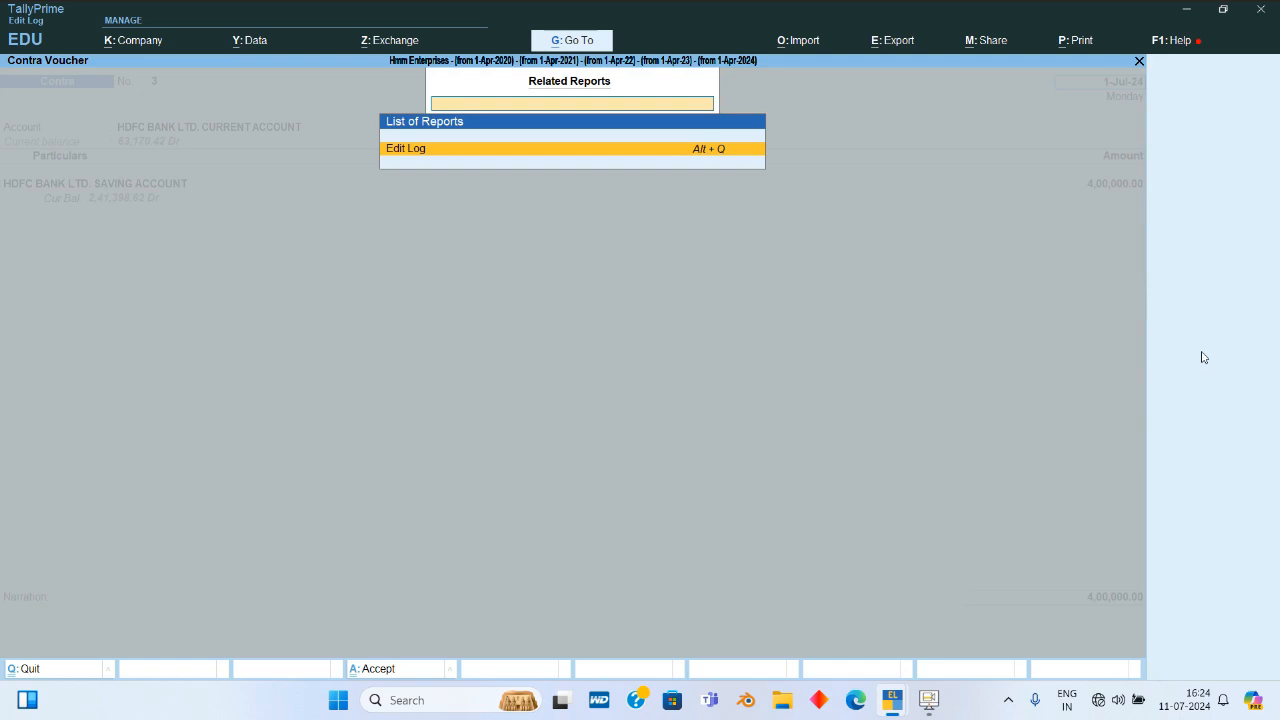
{"action": "key", "text": "Return"}
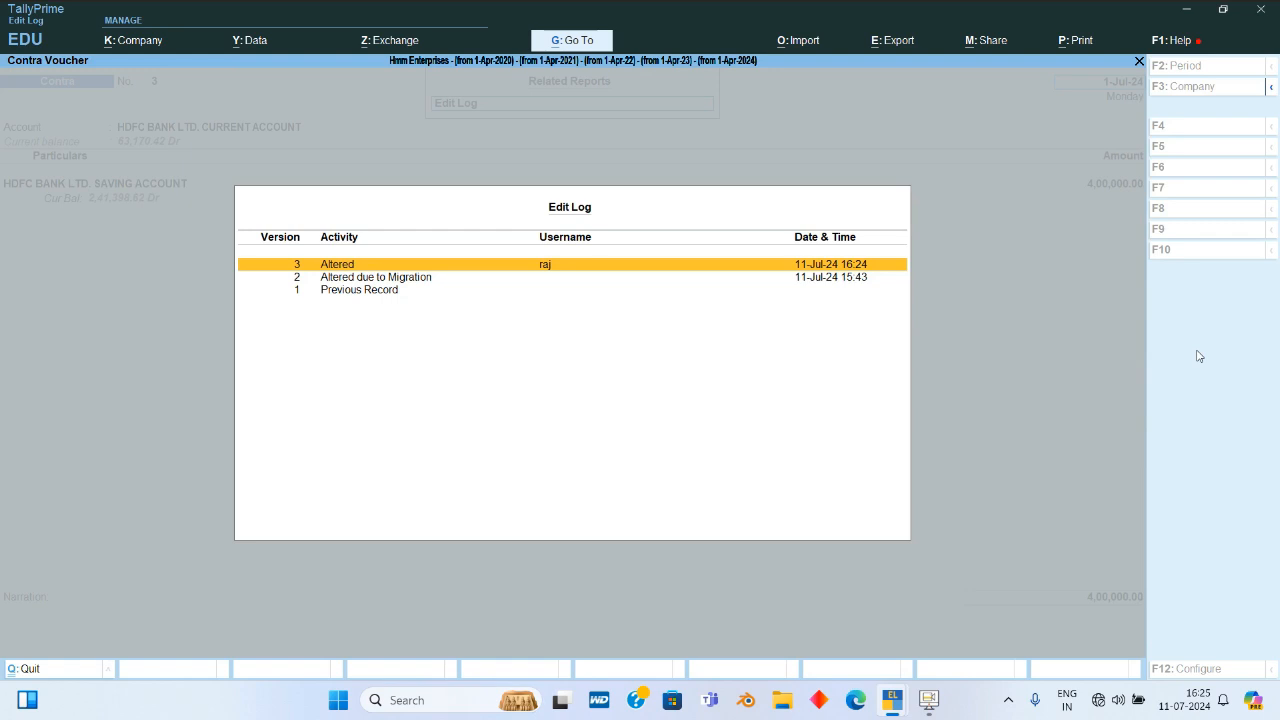
{"action": "key", "text": "Return"}
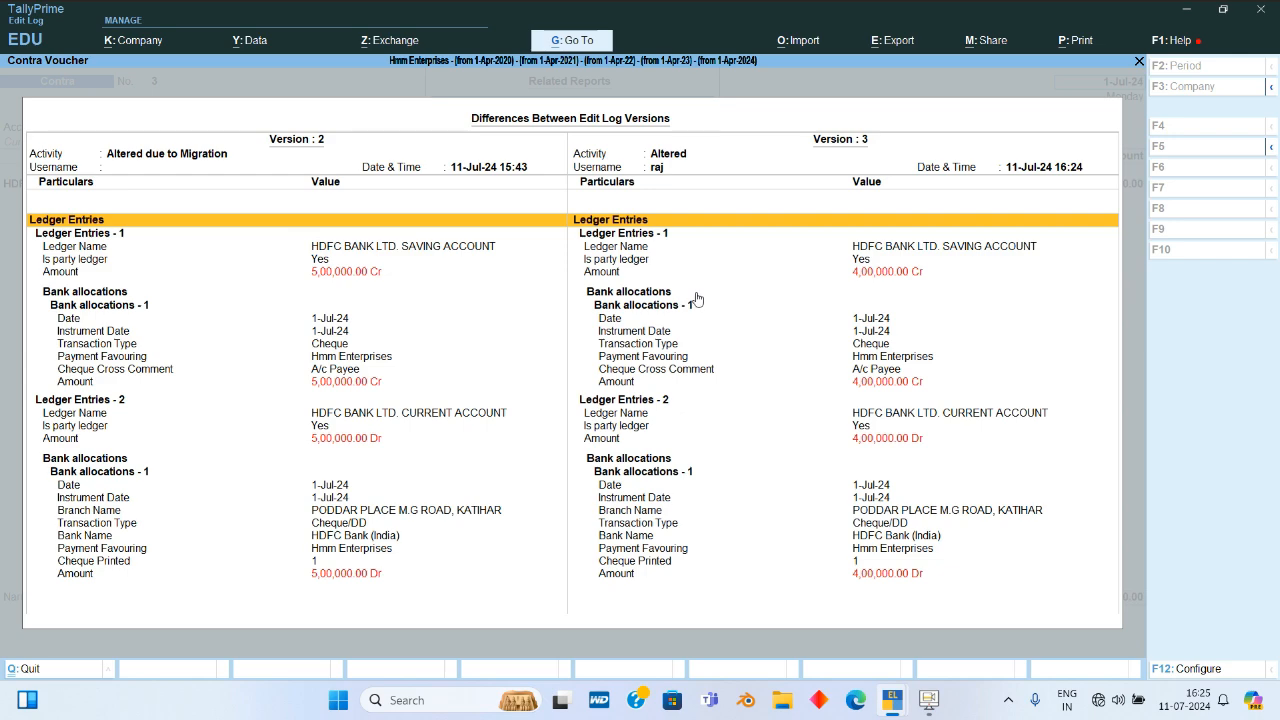
{"action": "key", "text": "Escape"}
{"action": "key", "text": "Escape"}
Quit the contra voucher and recheck the voucher type-wise audit statistics
{"action": "key", "text": "Escape"}
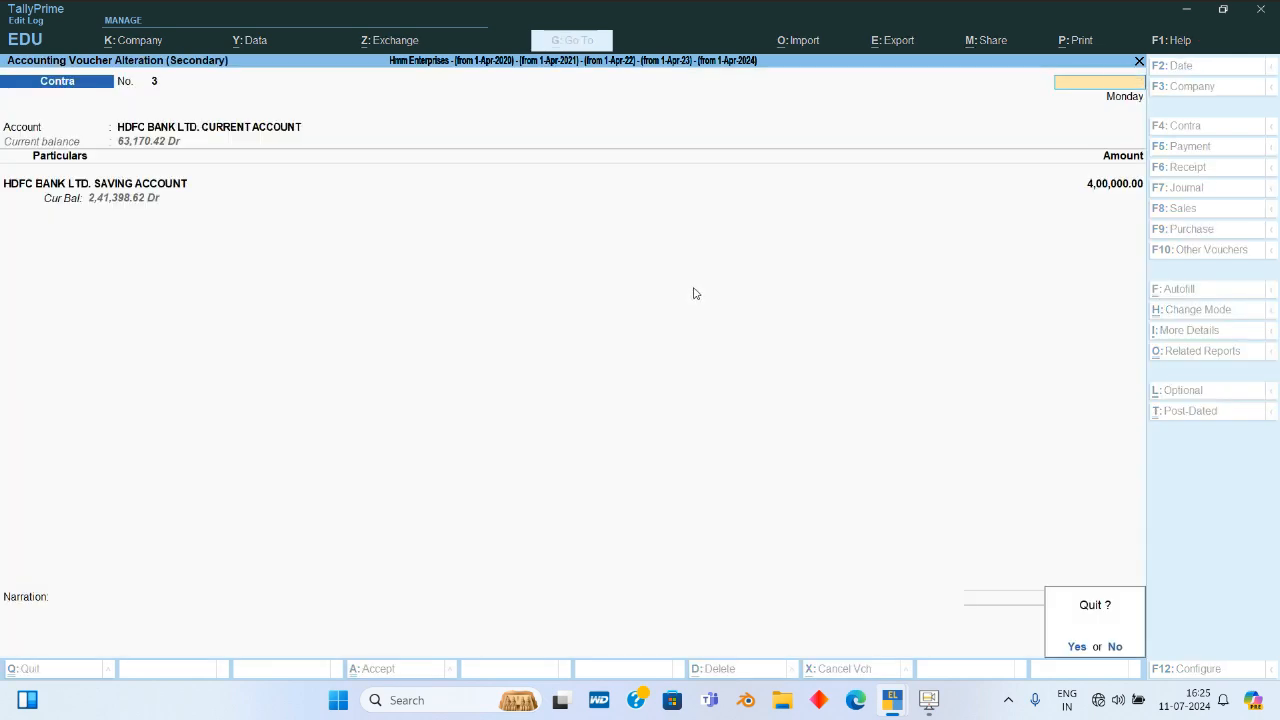
{"action": "key", "text": "y"}
{"action": "key", "text": "Escape"}
{"action": "key", "text": "Escape"}
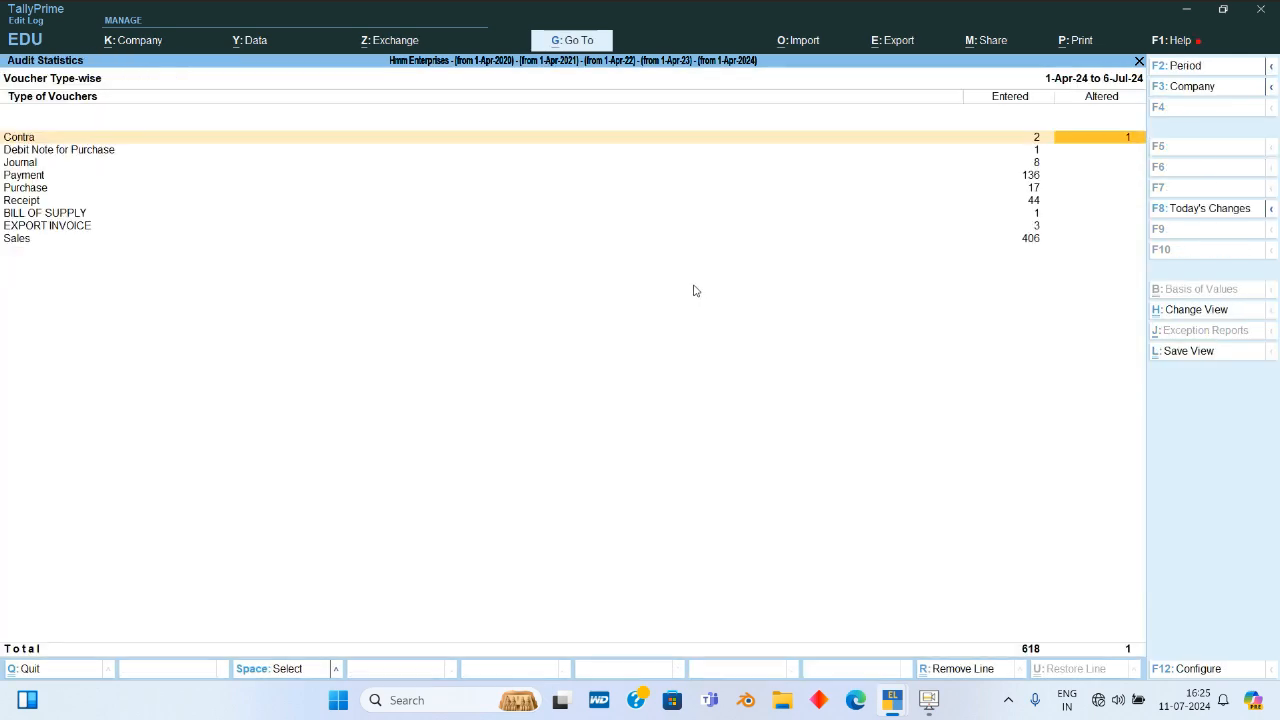
{"action": "key", "text": "Escape"}
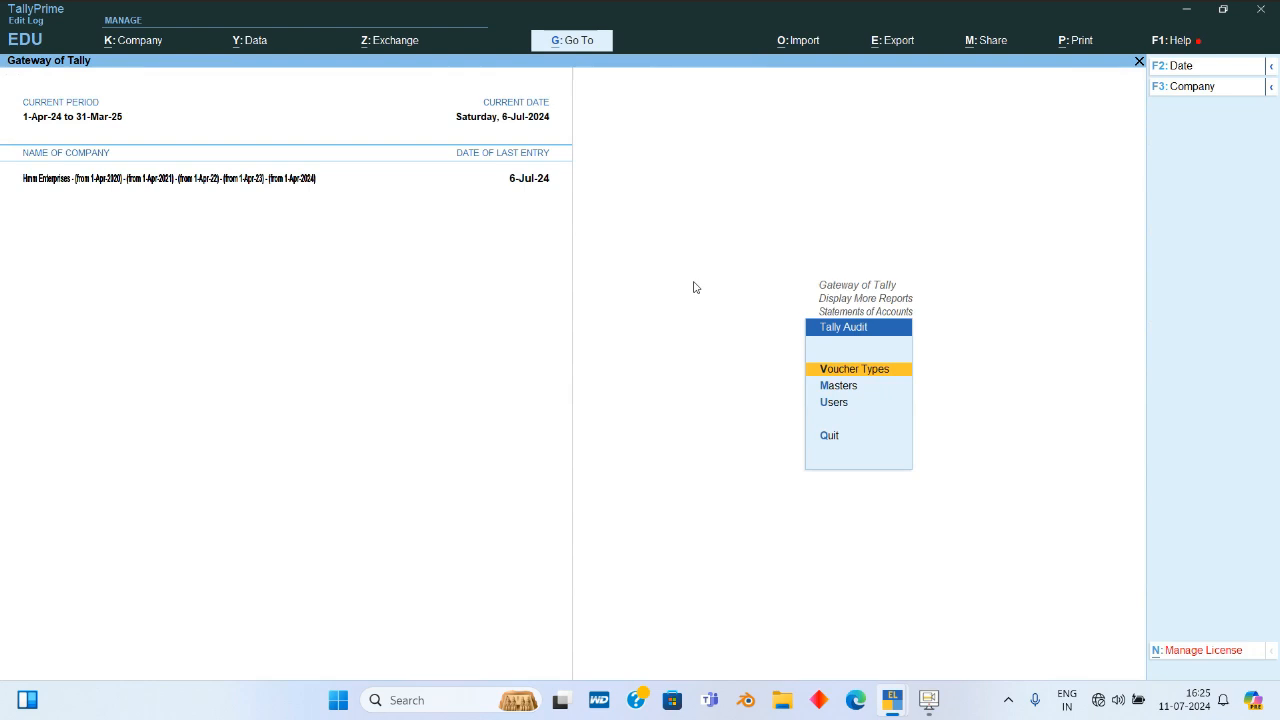
{"action": "key", "text": "Return"}
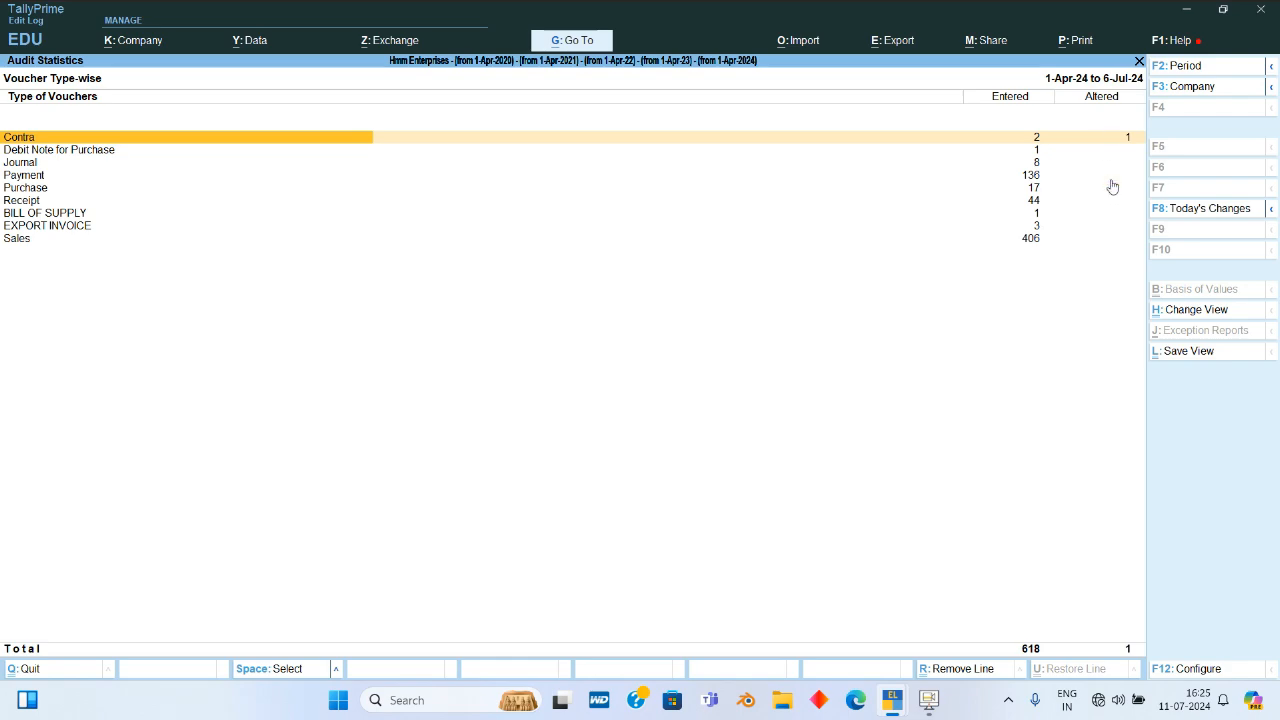
{"action": "key", "text": "Escape"}
Check the list of entered and altered ledgers in the Tally Audit of masters, and return to the Tally Audit options
{"action": "key", "text": "Down"}
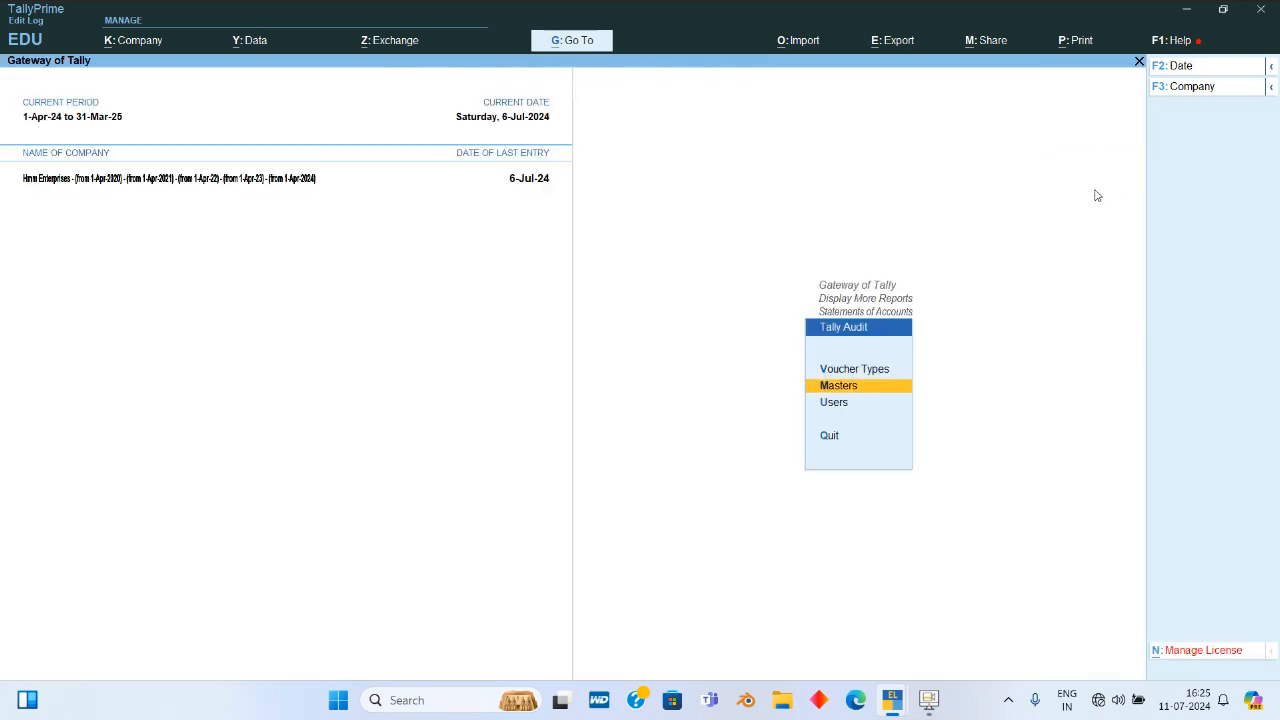
{"action": "key", "text": "Return"}
{"action": "key", "text": "Return"}
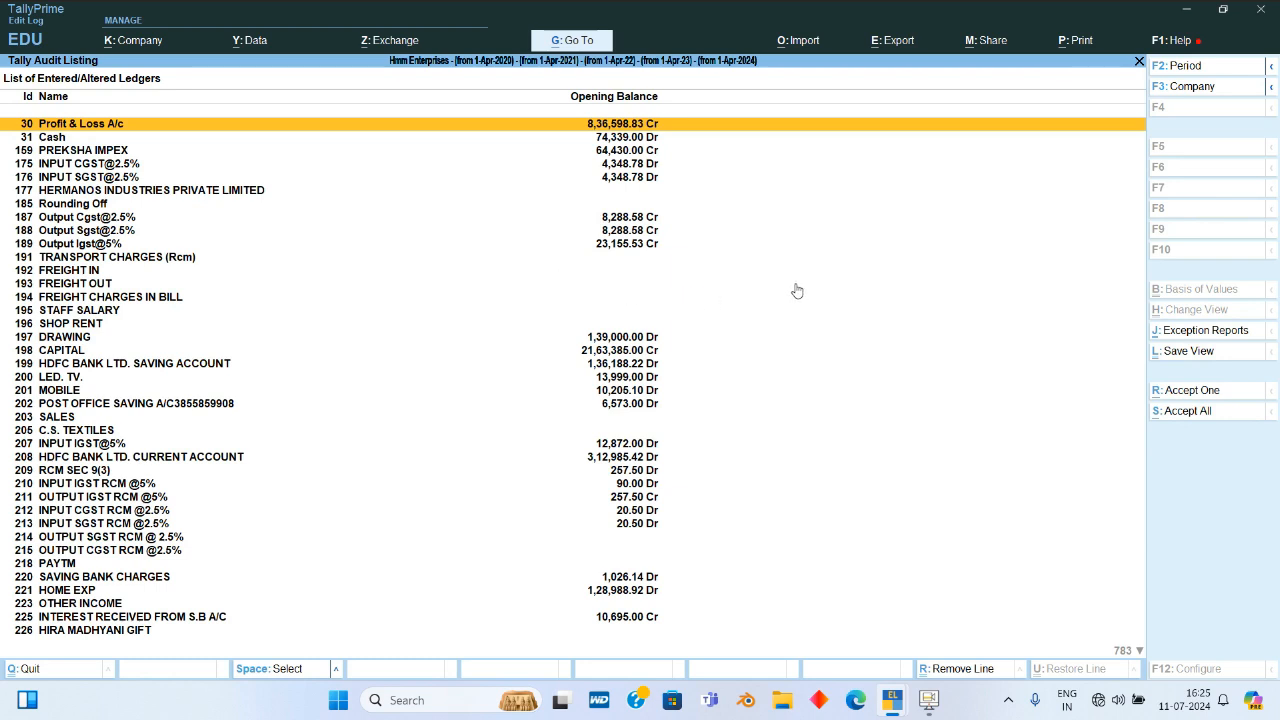
{"action": "key", "text": "Escape"}
{"action": "key", "text": "Escape"}
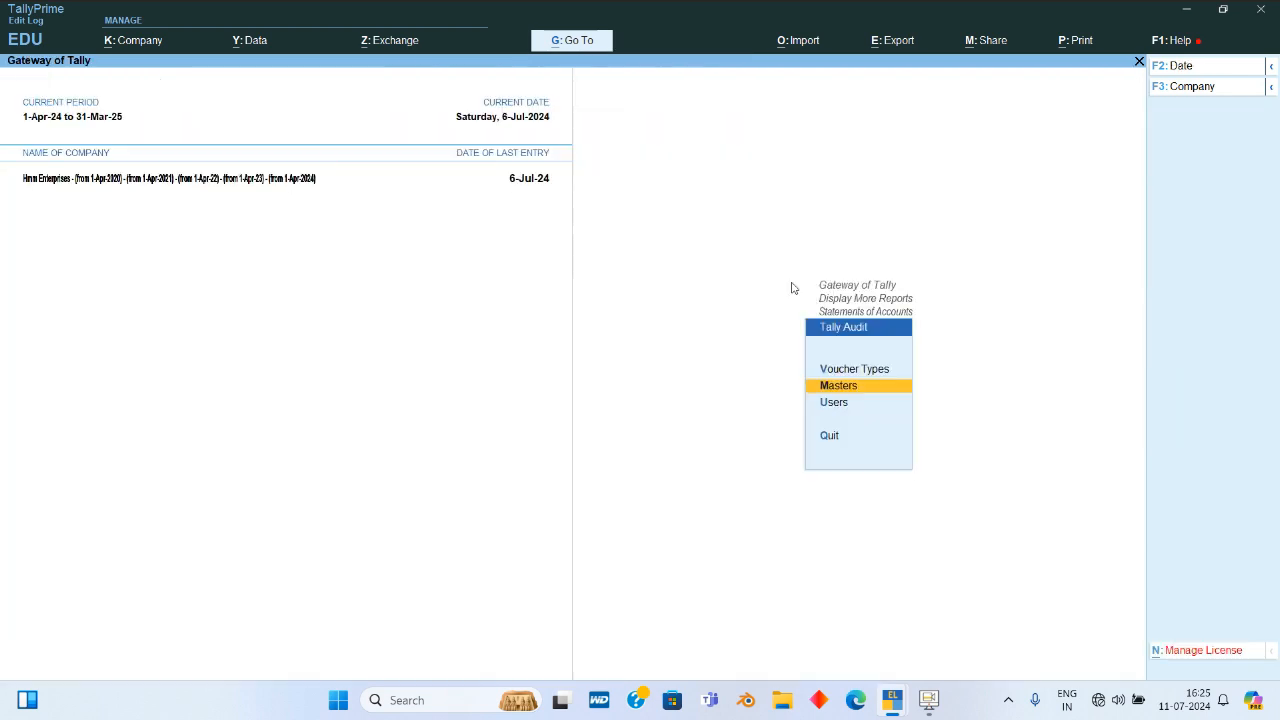
View the user-wise audit statistics and examine the administrator's entered and altered masters and vouchers
{"action": "key", "text": "Down"}
{"action": "key", "text": "Return"}
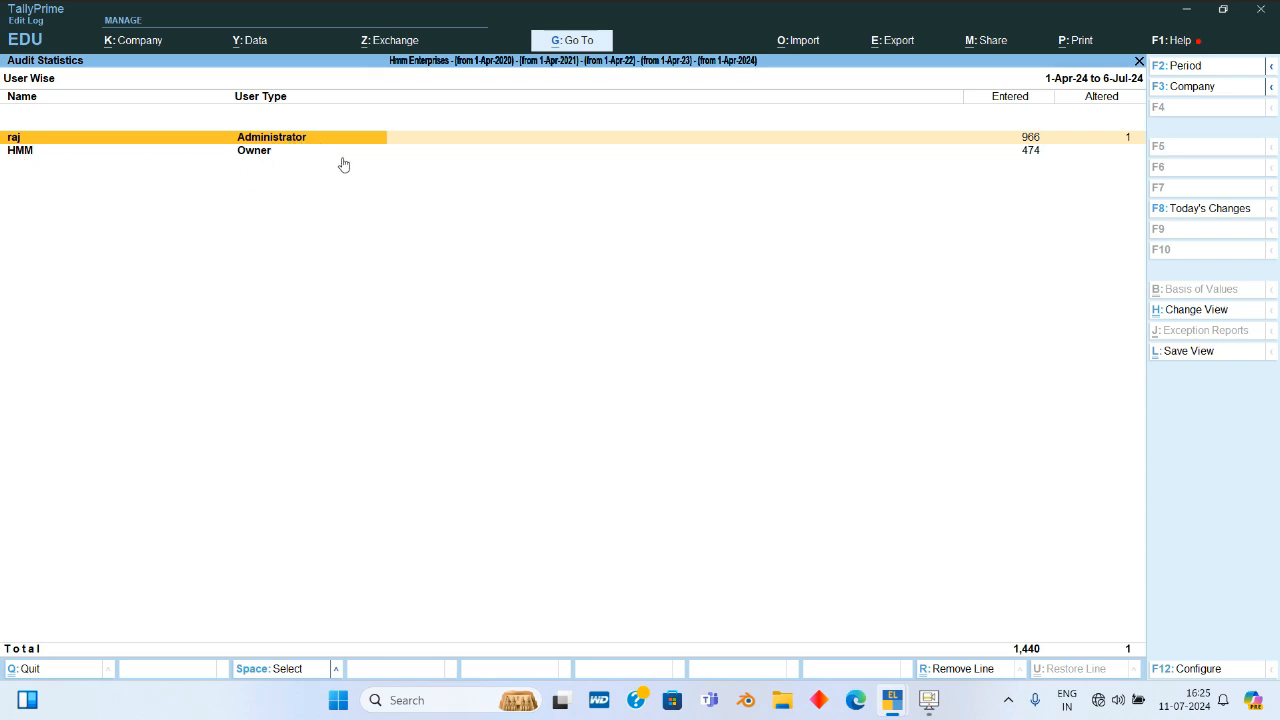
{"action": "key", "text": "Return"}
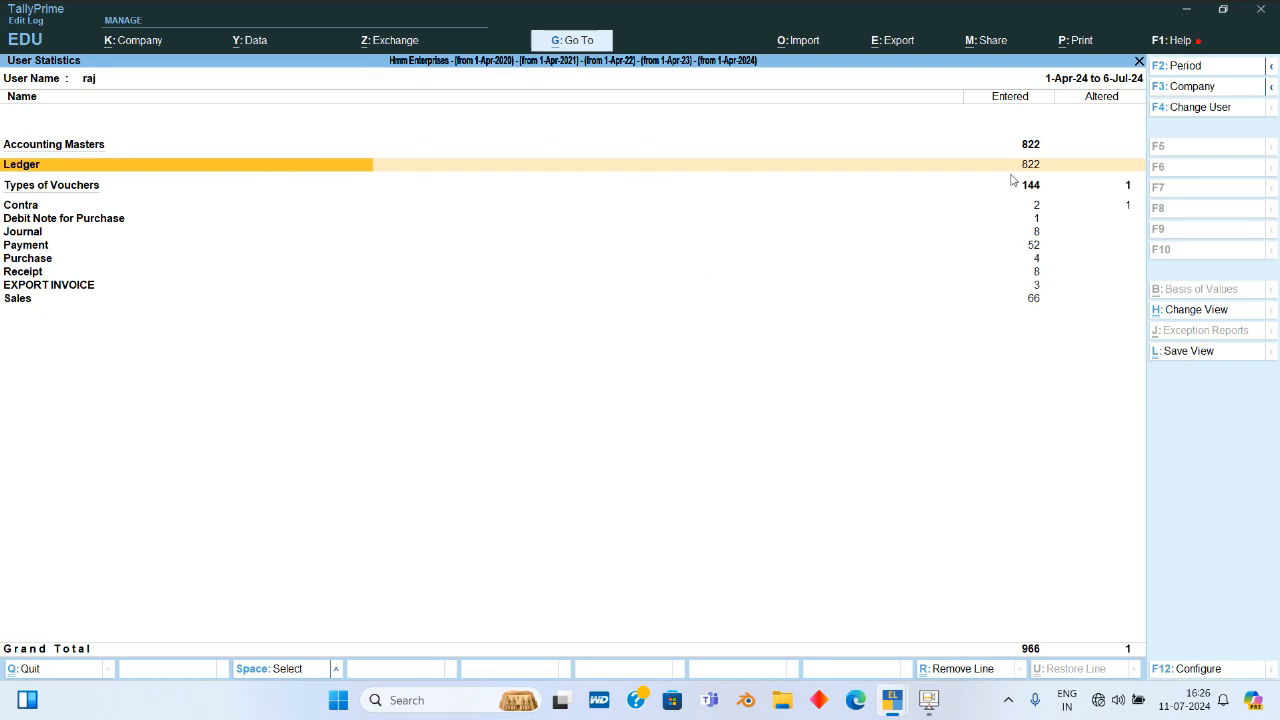
{"action": "key", "text": "Escape"}
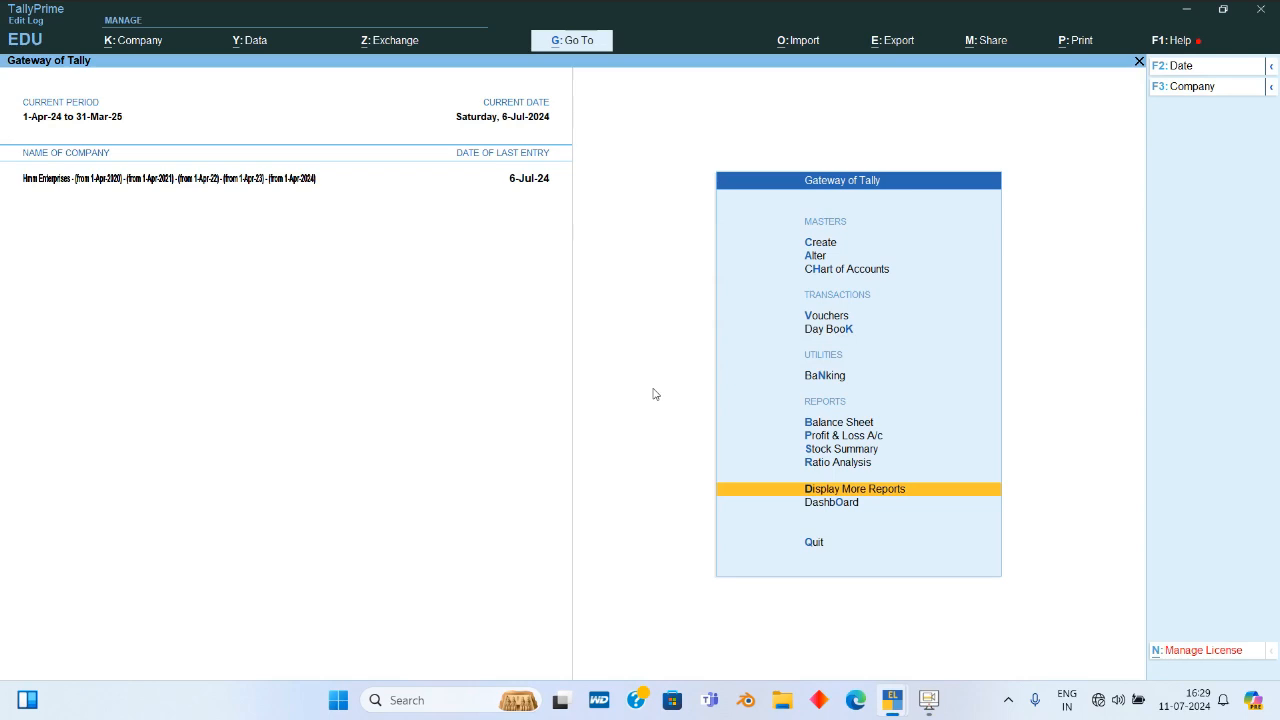
Open Analysis & Verification from the Display More Reports options
{"action": "key", "text": "Return"}
{"action": "key", "text": "Down"}
{"action": "key", "text": "Down"}
{"action": "key", "text": "Down"}
{"action": "key", "text": "Down"}
{"action": "key", "text": "Down"}
{"action": "key", "text": "Down"}
{"action": "key", "text": "Down"}
{"action": "key", "text": "Down"}
{"action": "key", "text": "Down"}
{"action": "key", "text": "Down"}
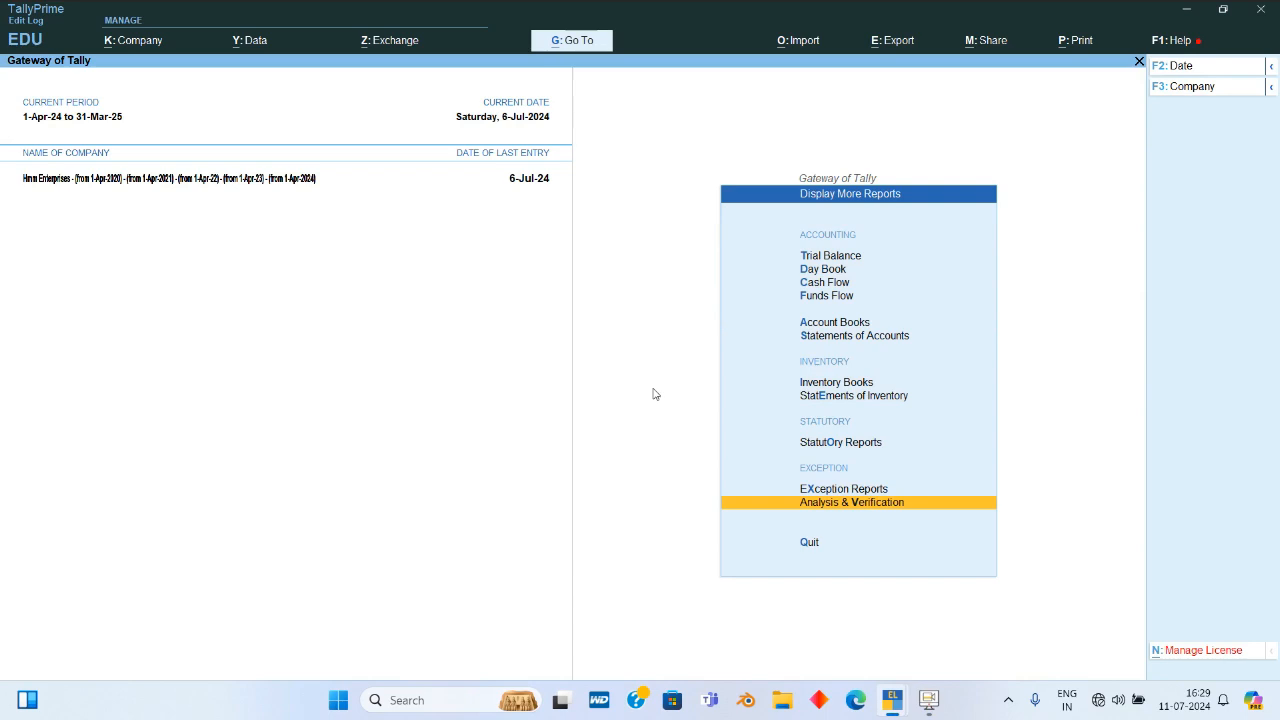
{"action": "key", "text": "Return"}
Examine the accounts squared-off during the year in the Data Analysis verification of the chart of accounts
{"action": "key", "text": "Return"}
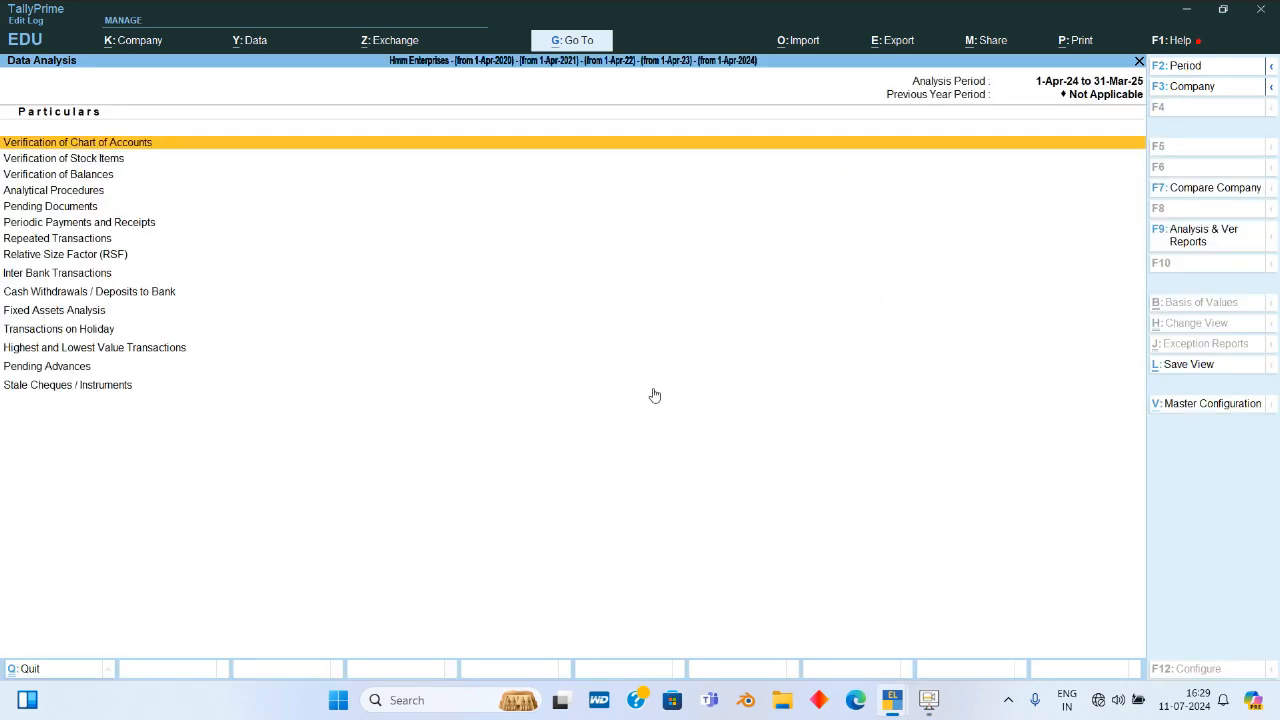
{"action": "key", "text": "Return"}
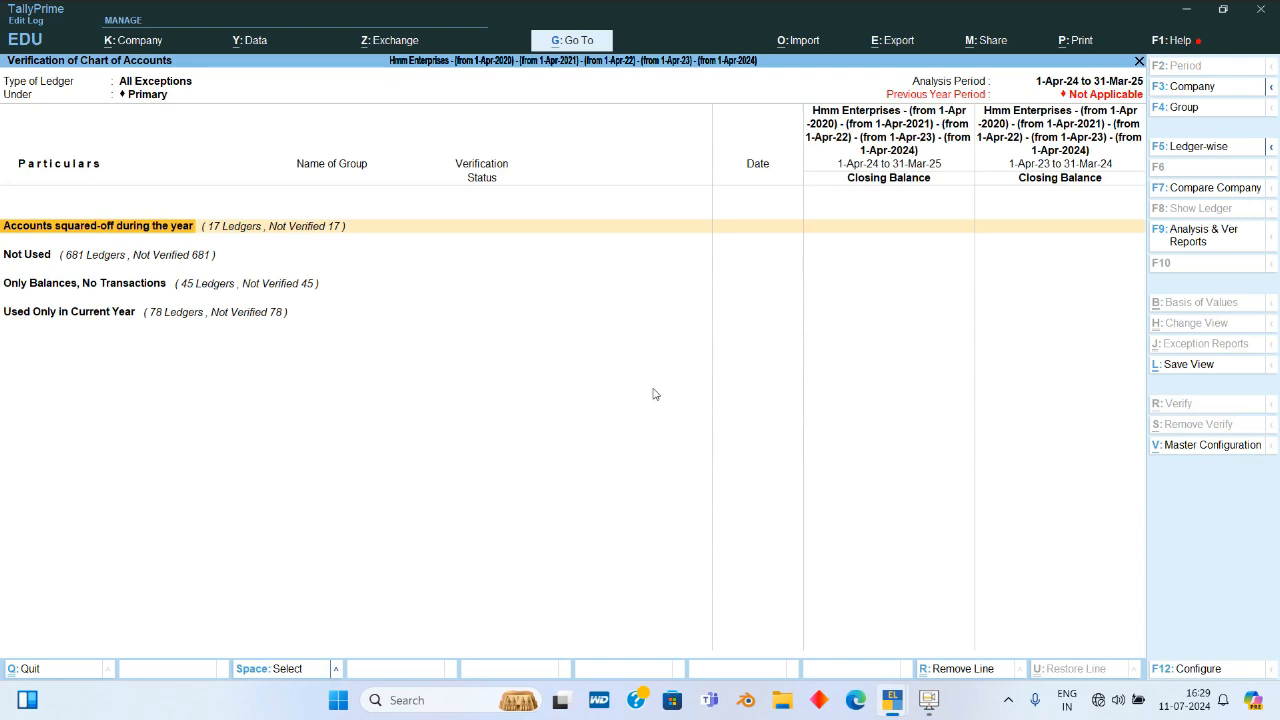
{"action": "key", "text": "Return"}
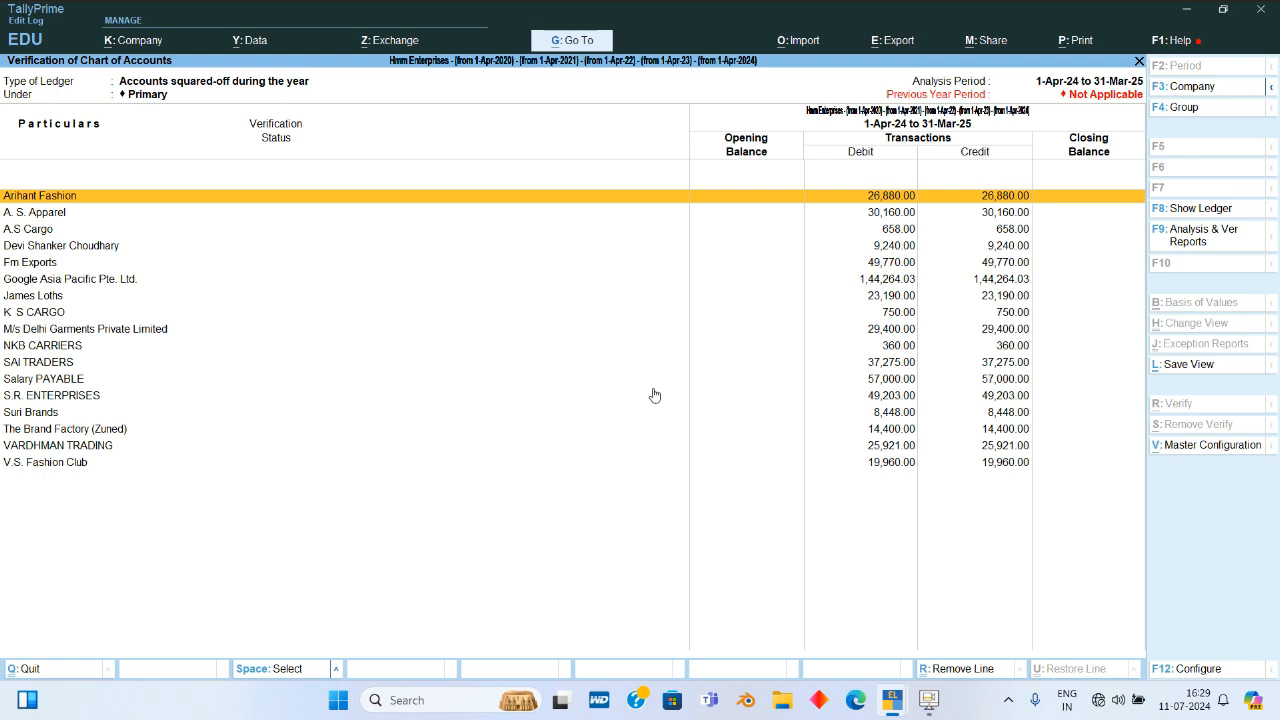
Examine the Not Used ledgers and the ledgers with only balances and no transactions in the chart of accounts verification
{"action": "key", "text": "Escape"}
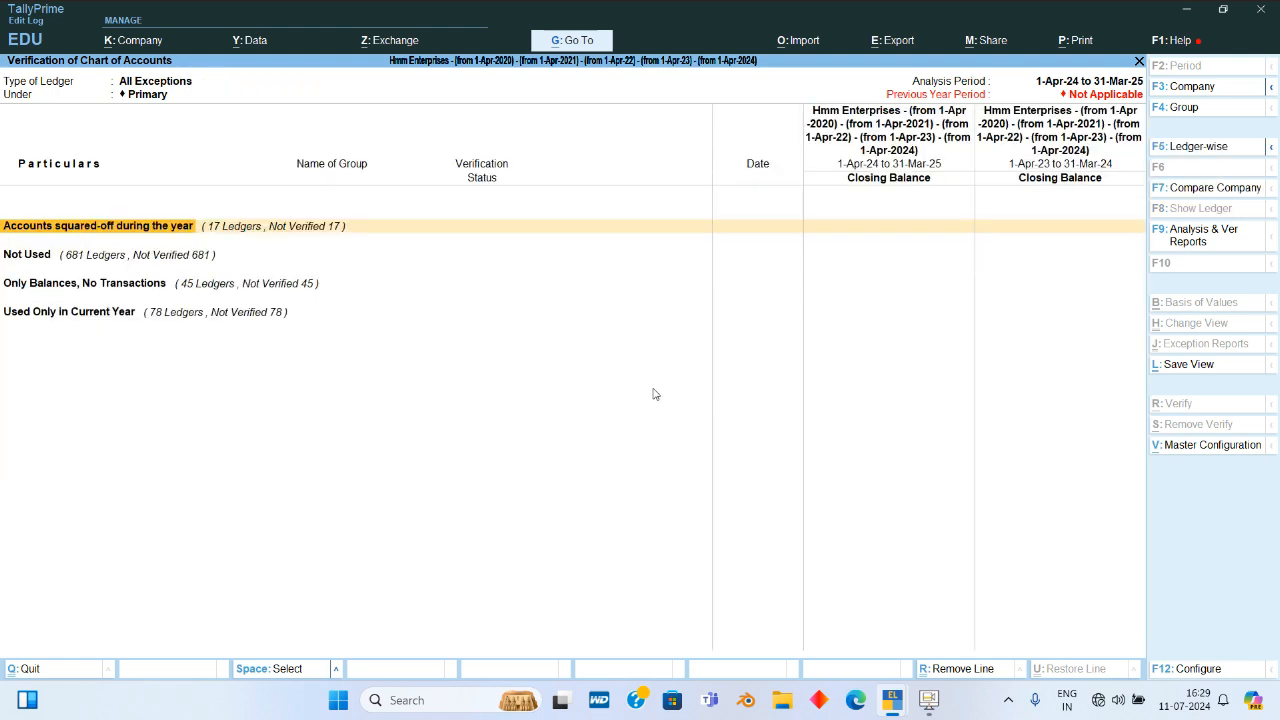
{"action": "key", "text": "Down"}
{"action": "key", "text": "Return"}
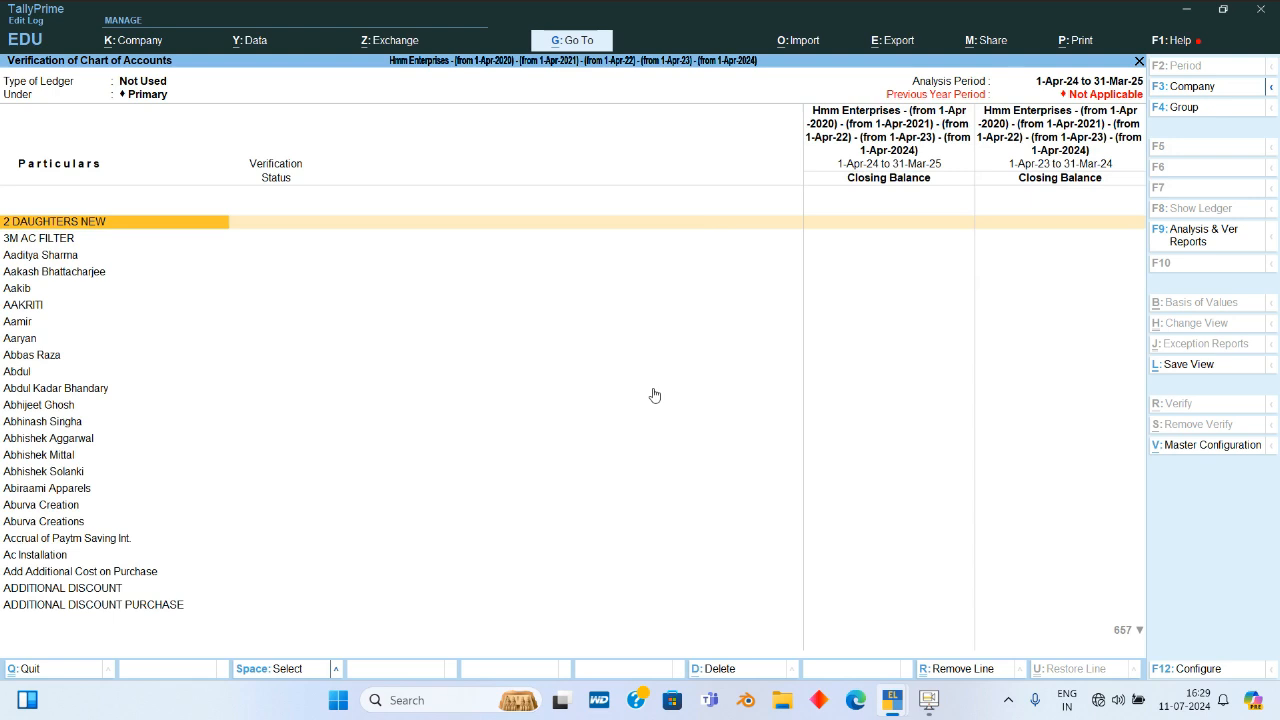
{"action": "key", "text": "Escape"}
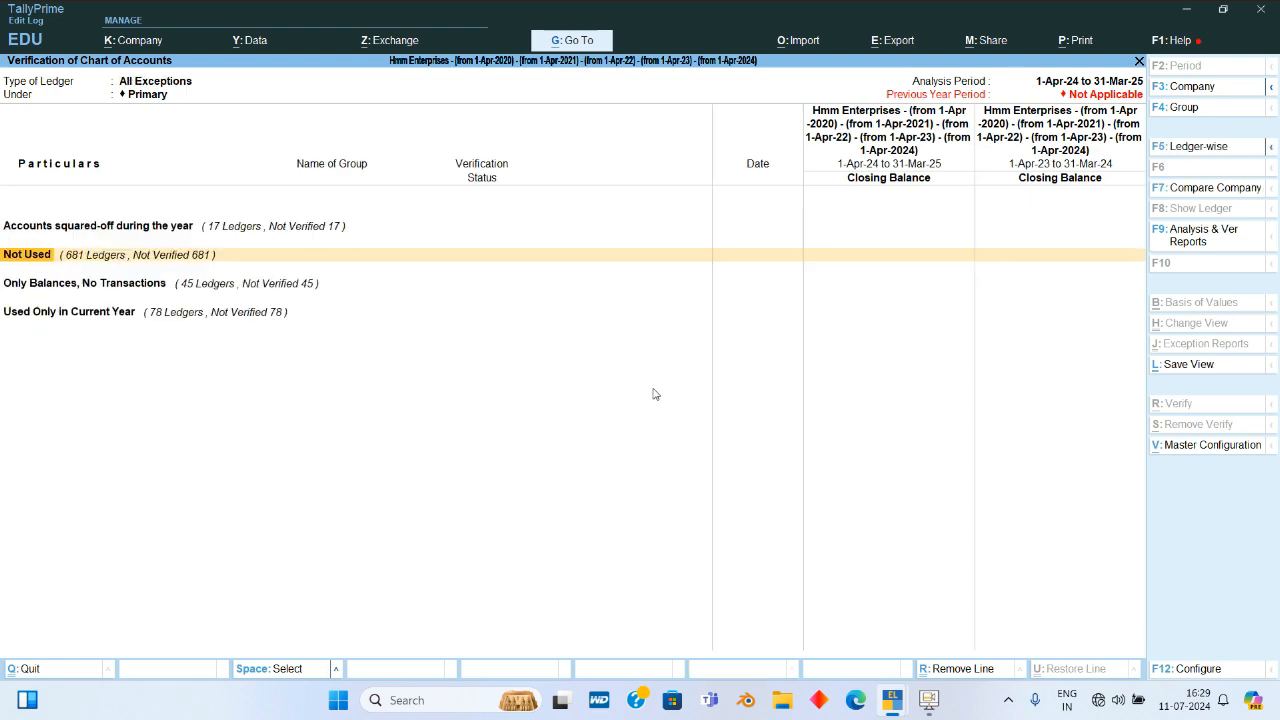
{"action": "key", "text": "Down"}
{"action": "key", "text": "Return"}
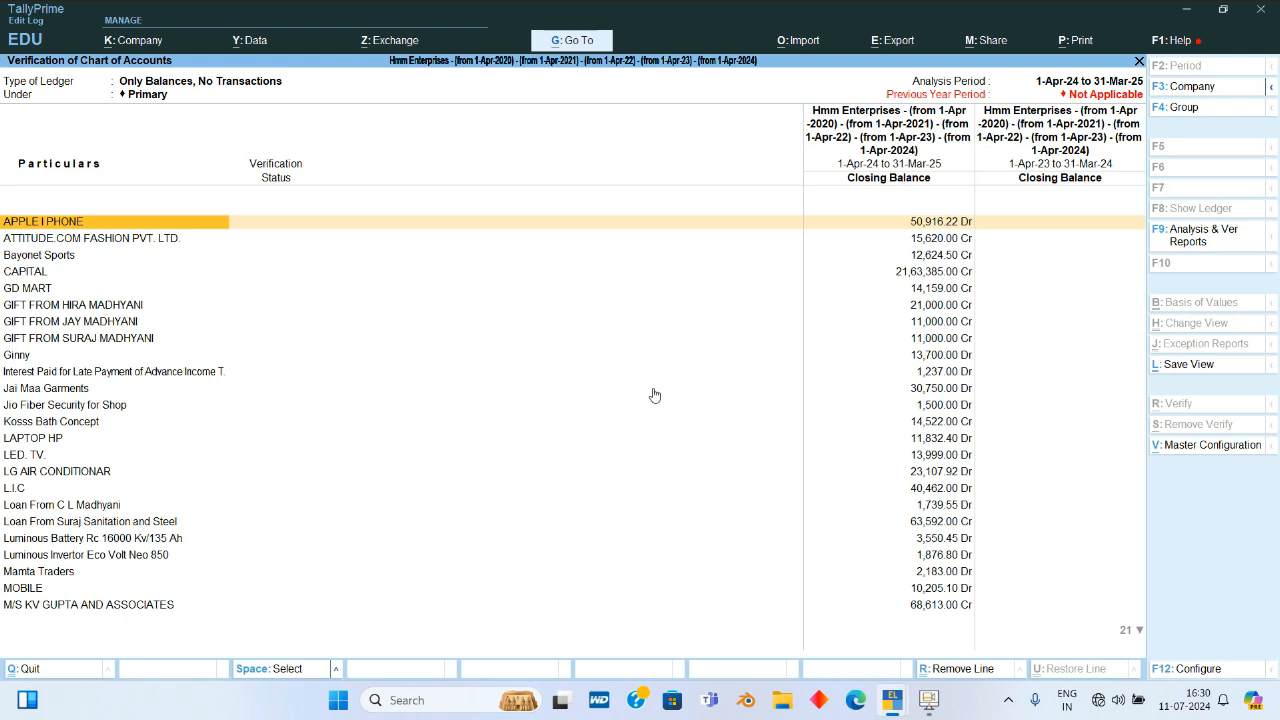
{"action": "key", "text": "Escape"}
Examine the ledgers used only in the current year, and return to the Data Analysis list
{"action": "key", "text": "Down"}
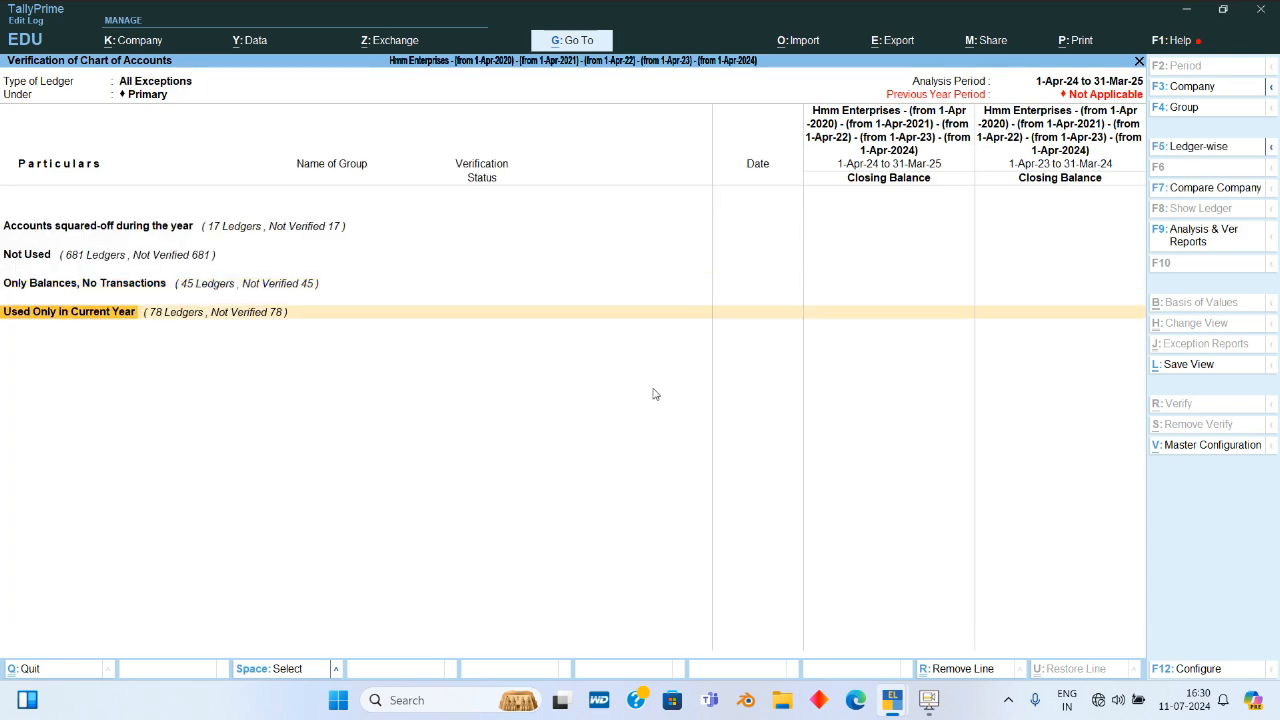
{"action": "key", "text": "Return"}
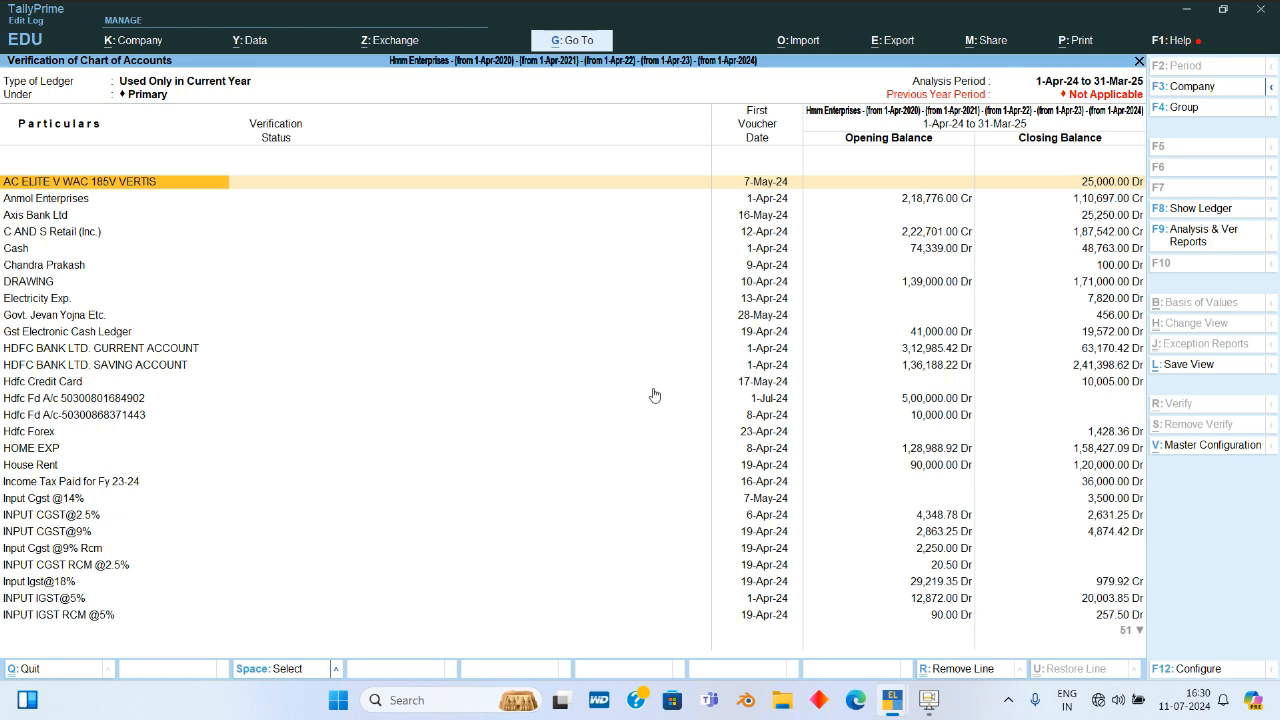
{"action": "key", "text": "Escape"}
{"action": "key", "text": "Escape"}
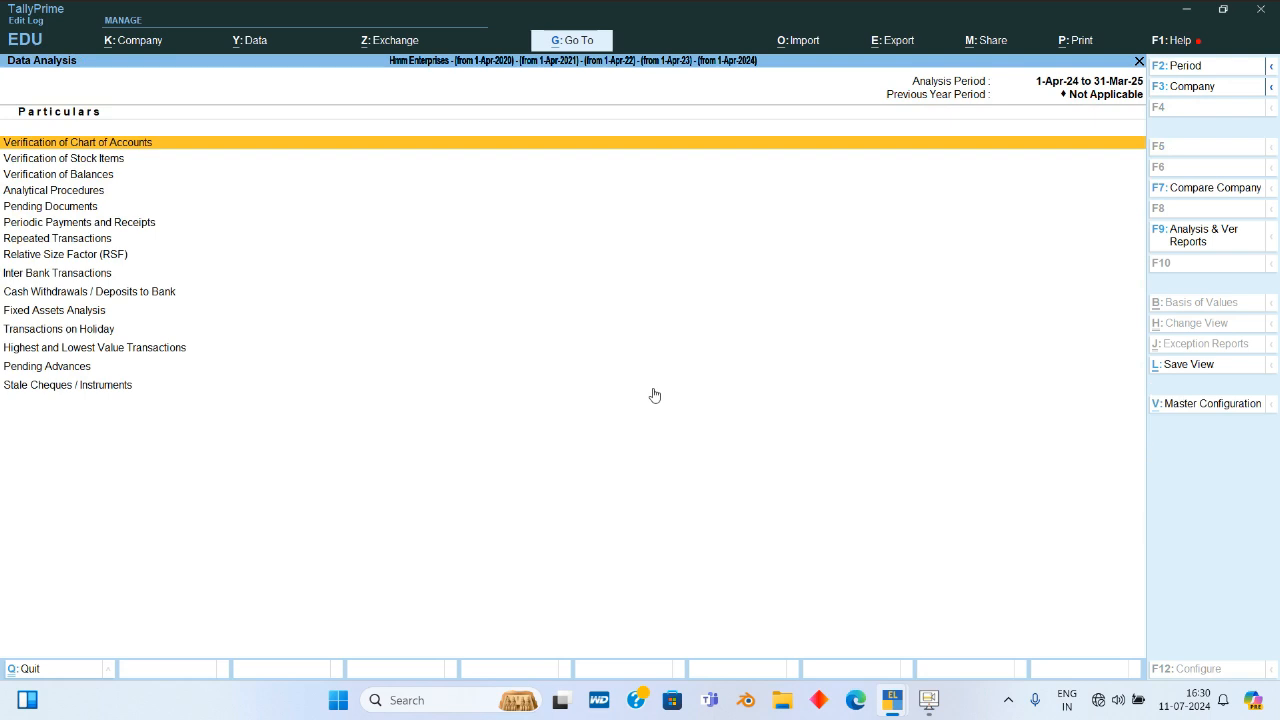
Check the exception categories in Verification of Stock Items, and return to the Data Analysis list
{"action": "key", "text": "Down"}
{"action": "key", "text": "Return"}
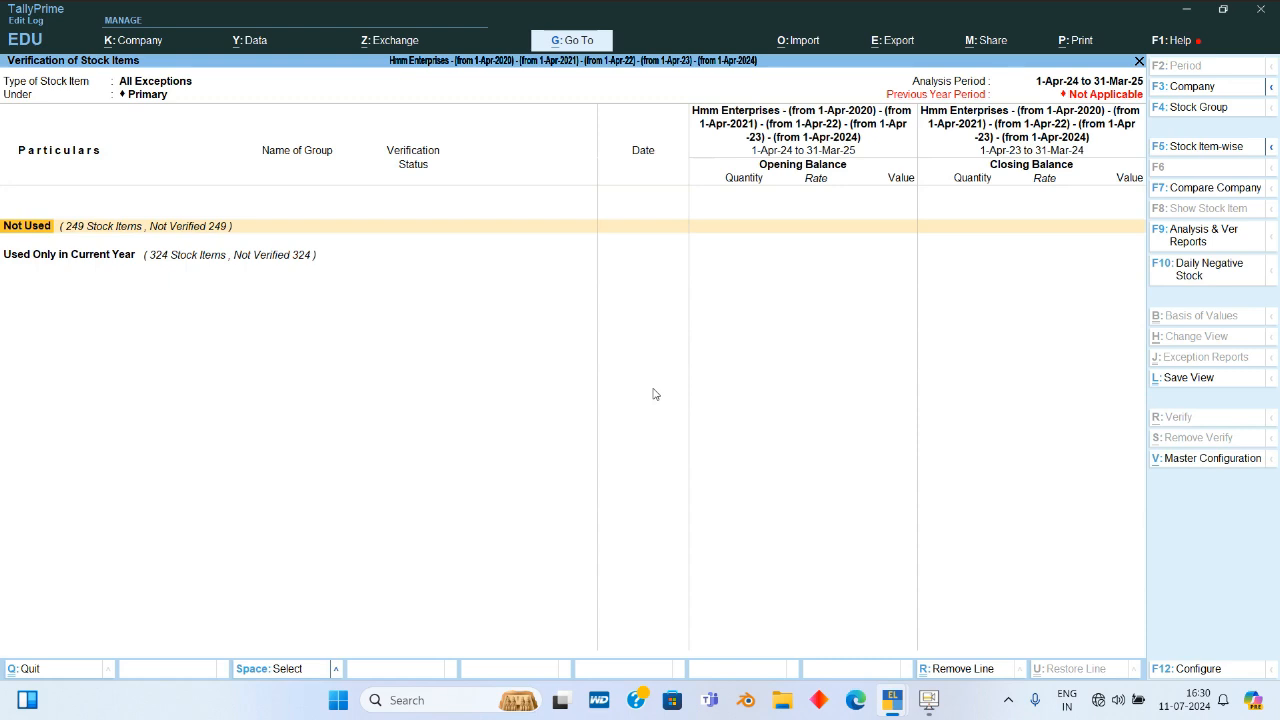
{"action": "key", "text": "Down"}
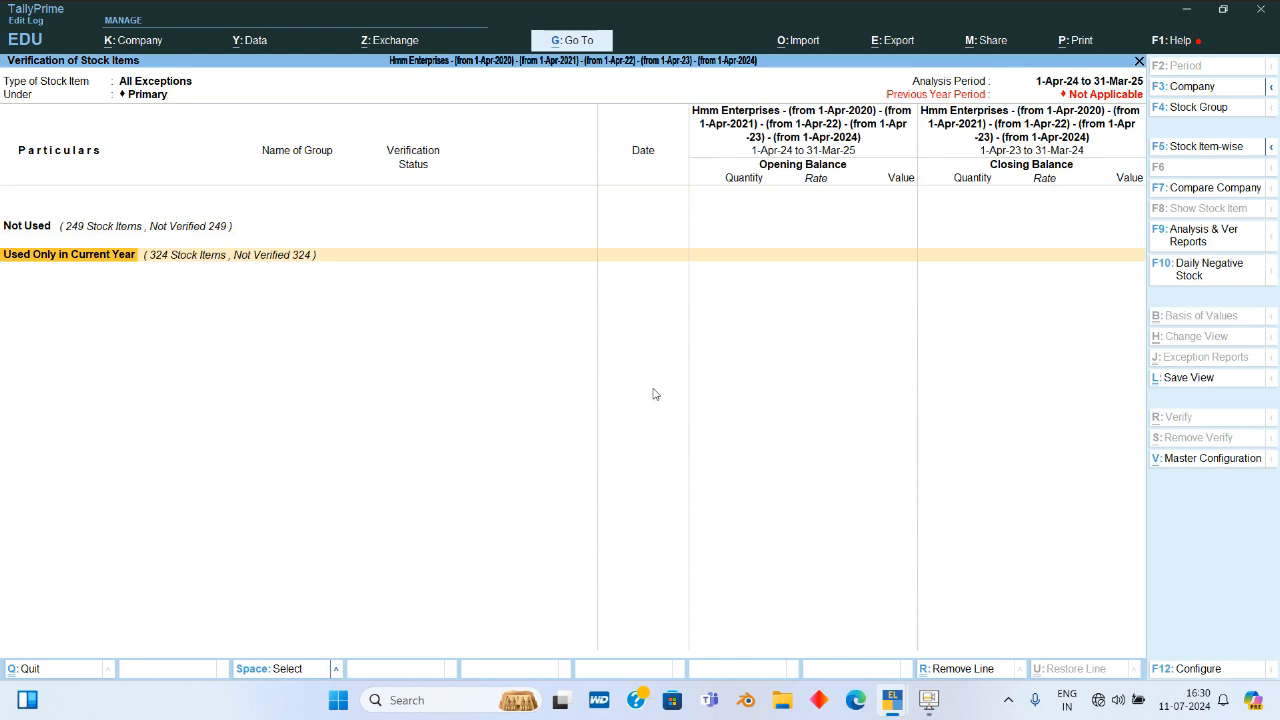
{"action": "key", "text": "Escape"}
View the Pending Documents report for pending orders, pending bills and outstandings, and close it
{"action": "key", "text": "Down"}
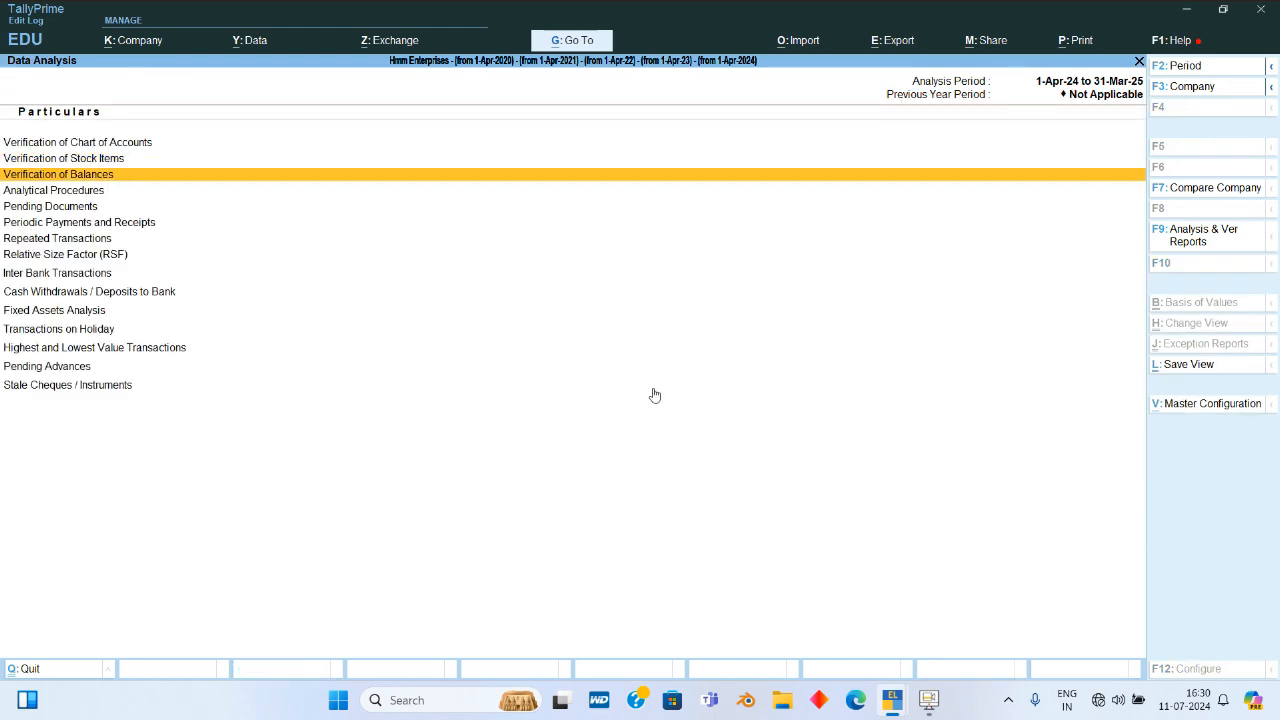
{"action": "key", "text": "Down"}
{"action": "key", "text": "Down"}
{"action": "key", "text": "Return"}
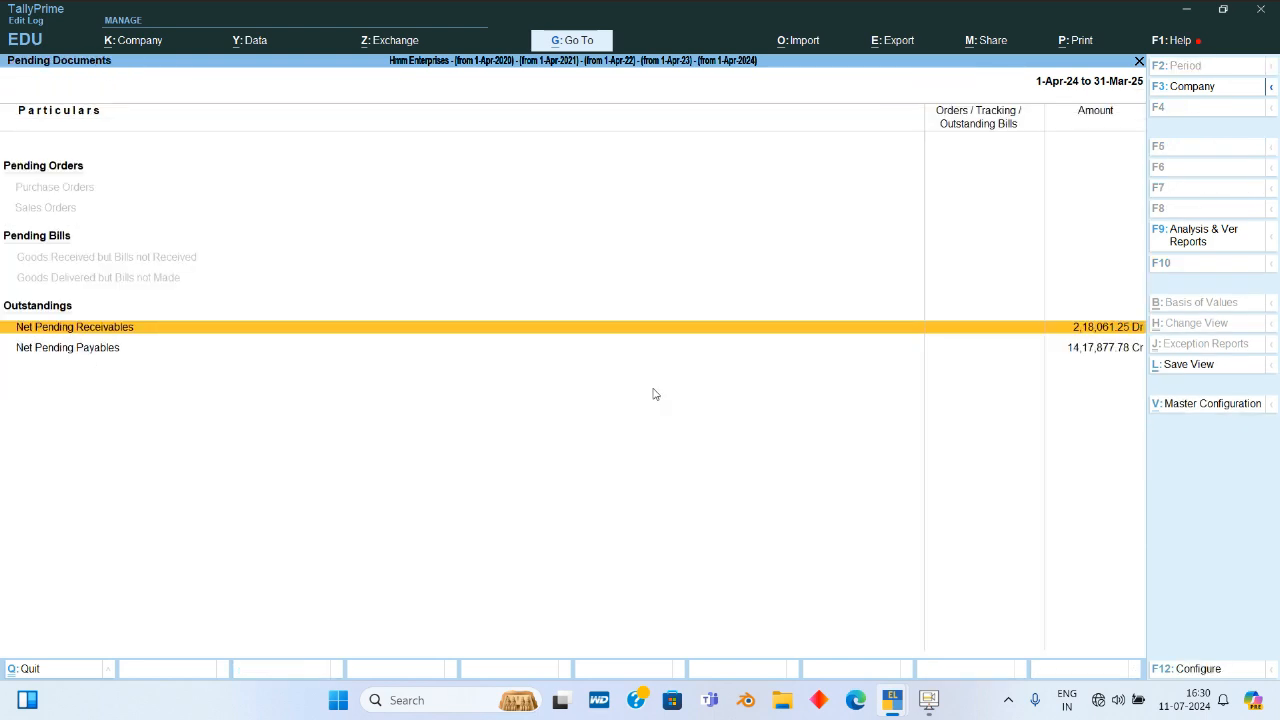
{"action": "key", "text": "Escape"}
Examine the Inter Bank Transactions report from Data Analysis, and return to the list
{"action": "key", "text": "Down"}
{"action": "key", "text": "Down"}
{"action": "key", "text": "Down"}
{"action": "key", "text": "Down"}
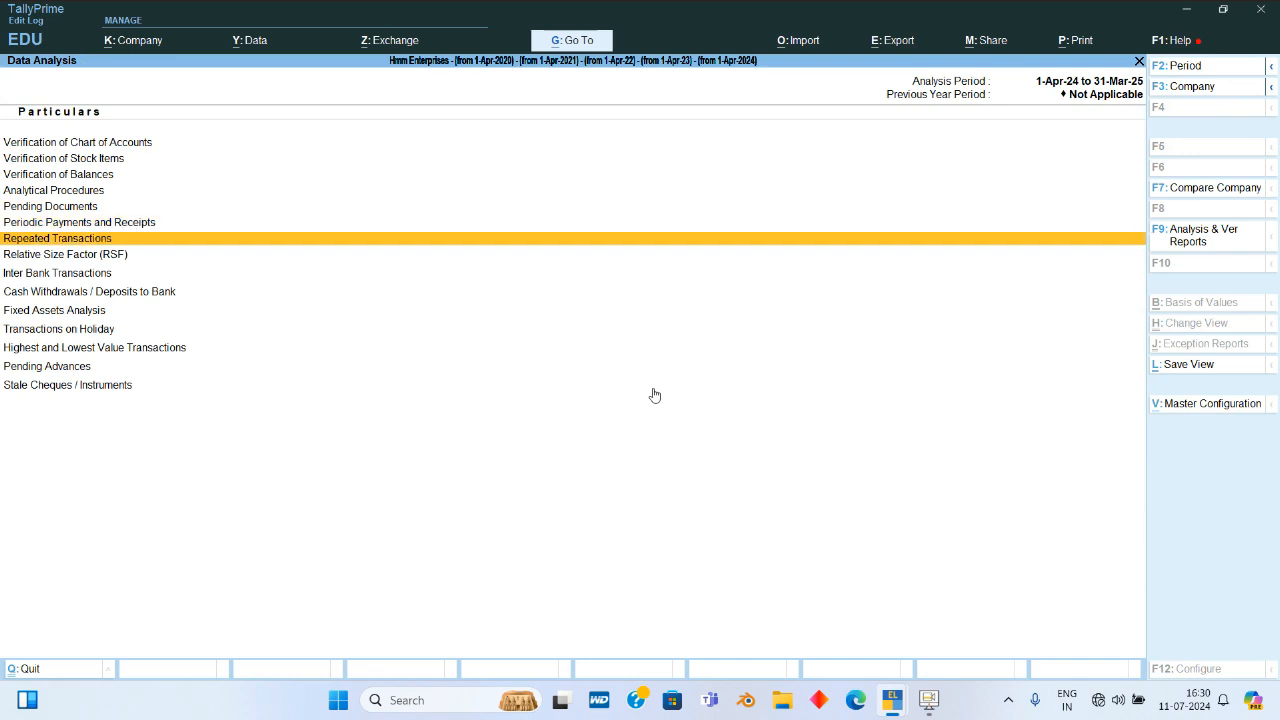
{"action": "key", "text": "Return"}
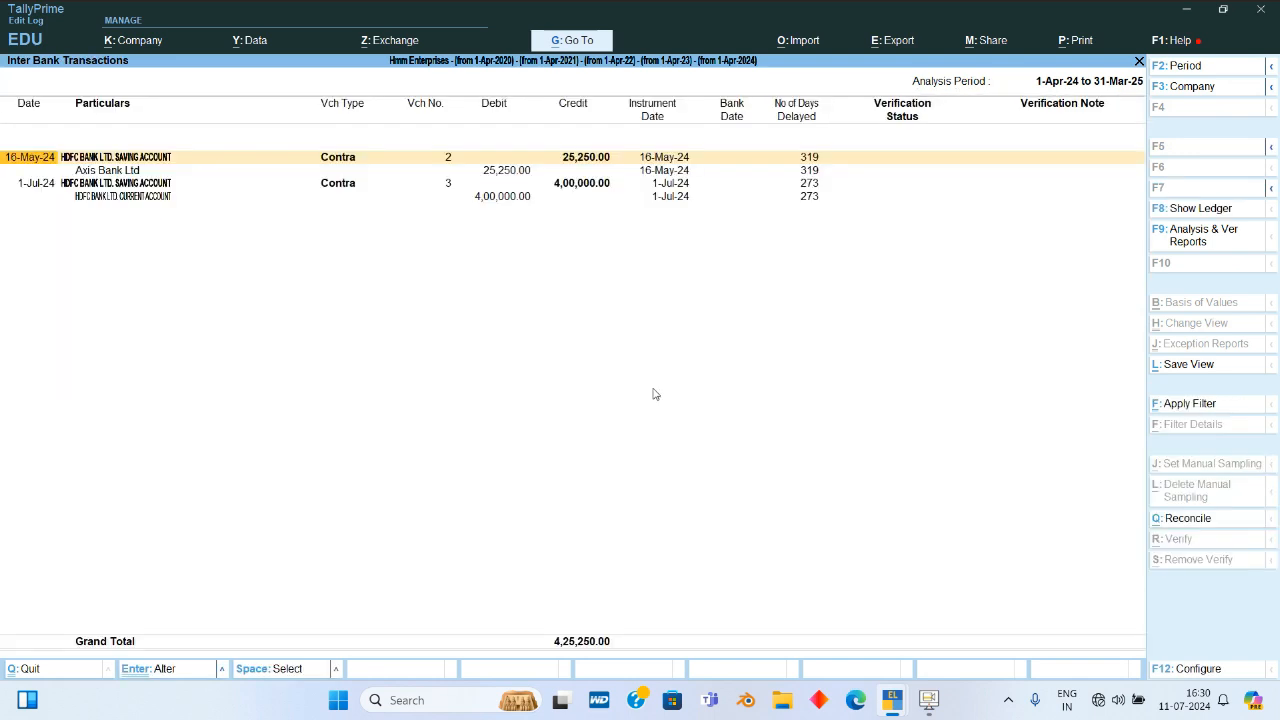
{"action": "key", "text": "Escape"}
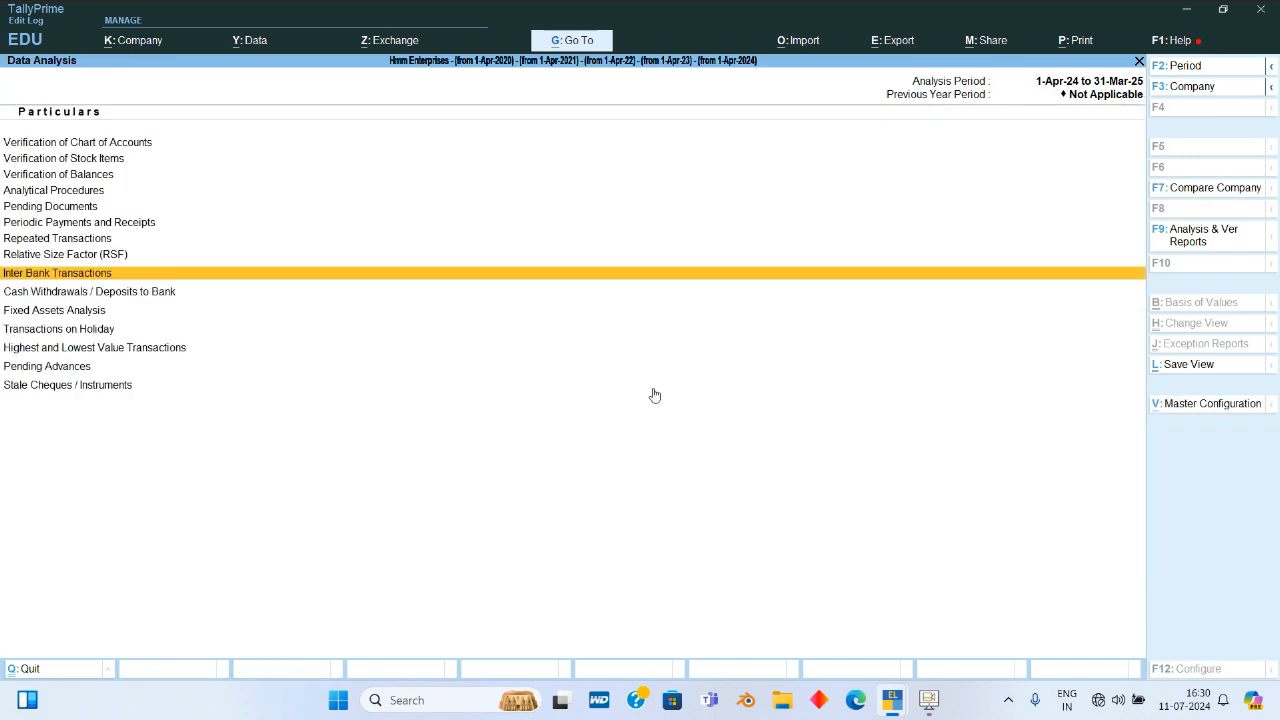
View the Cash Withdrawals / Deposits to Bank report, and close it
{"action": "key", "text": "Down"}
{"action": "key", "text": "Return"}
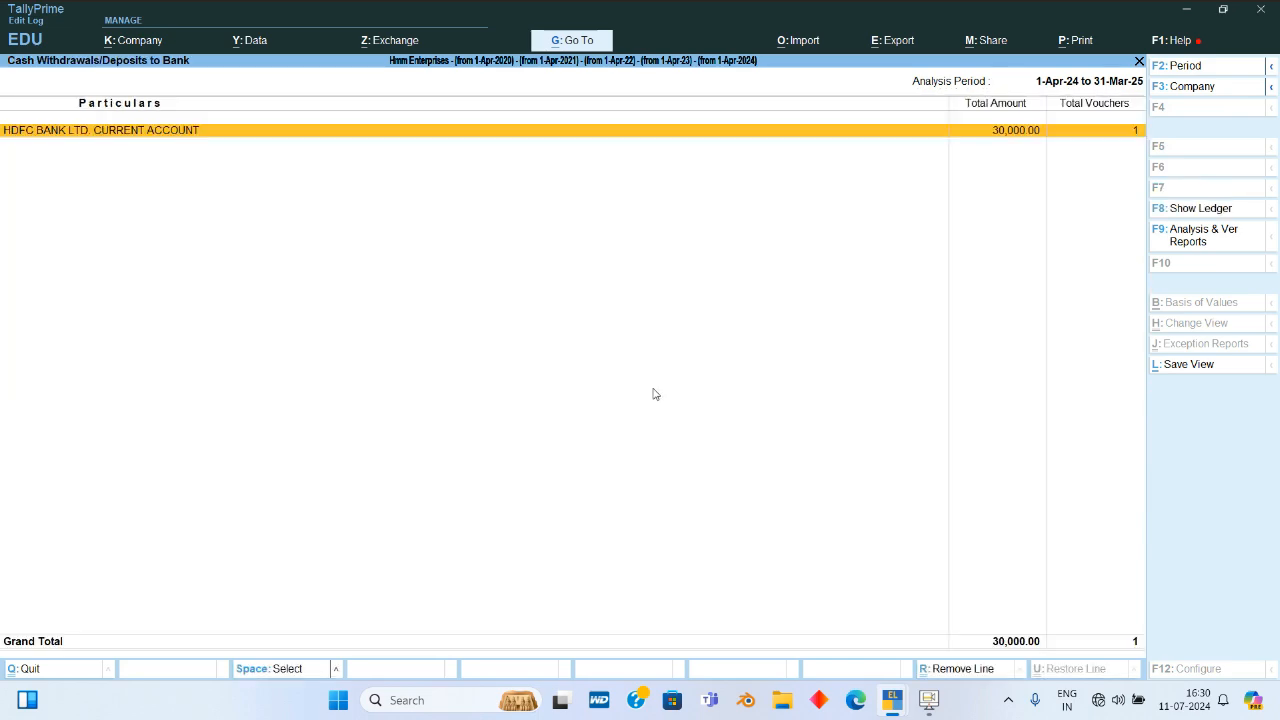
{"action": "key", "text": "Escape"}
Examine the vouchers recorded in the Transactions on Holiday report, and return to Data Analysis
{"action": "key", "text": "Down"}
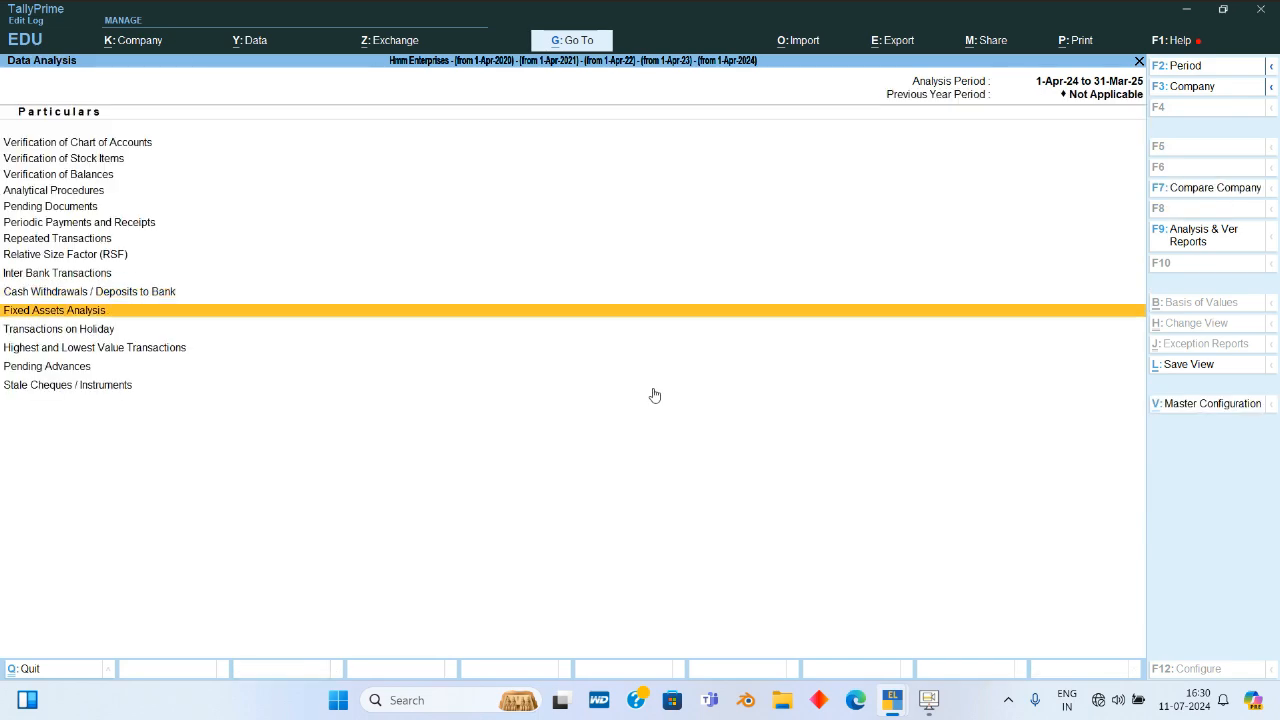
{"action": "key", "text": "Down"}
{"action": "key", "text": "Return"}
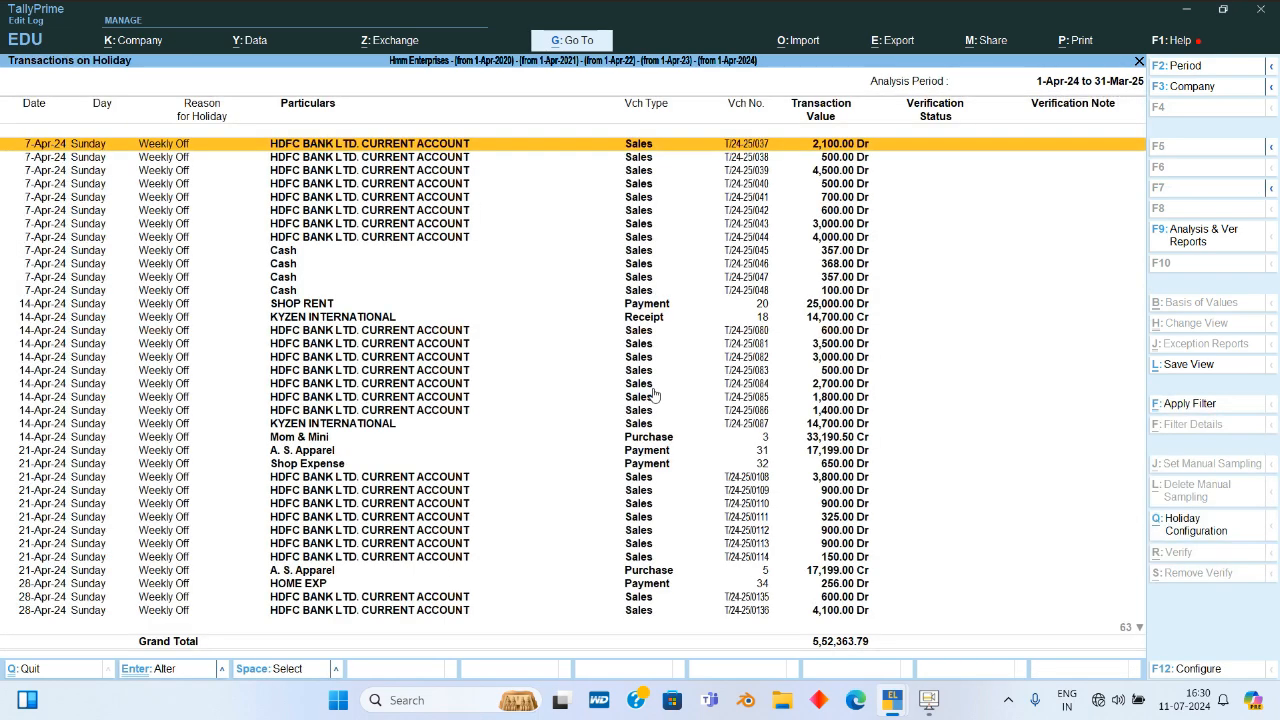
{"action": "key", "text": "Escape"}
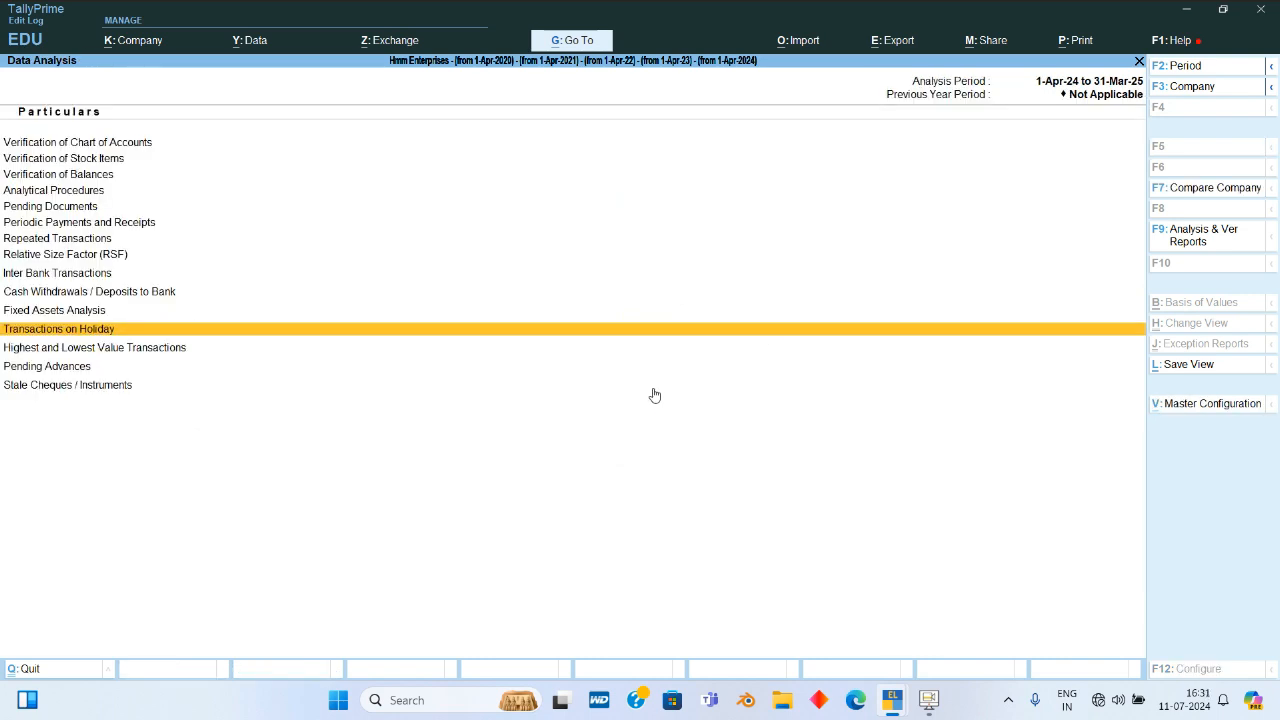
Go to the Pending Advances entry in the Data Analysis list
{"action": "key", "text": "Down"}
{"action": "key", "text": "Down"}
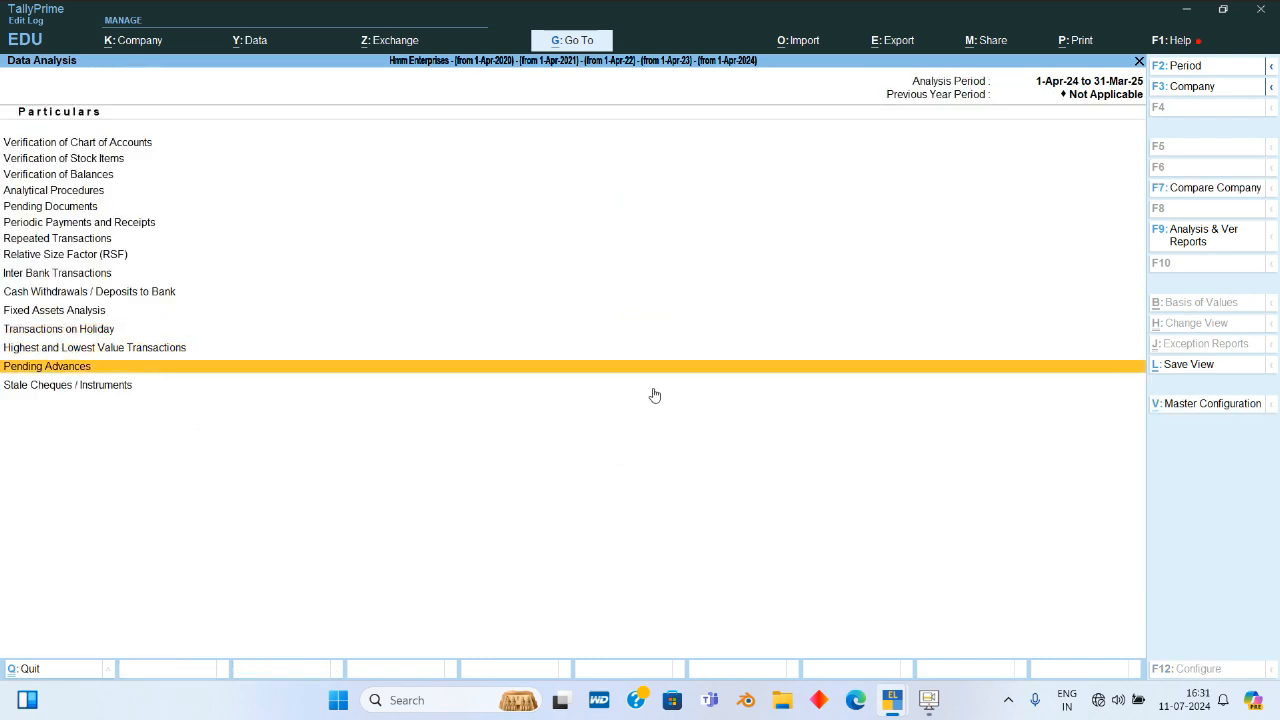